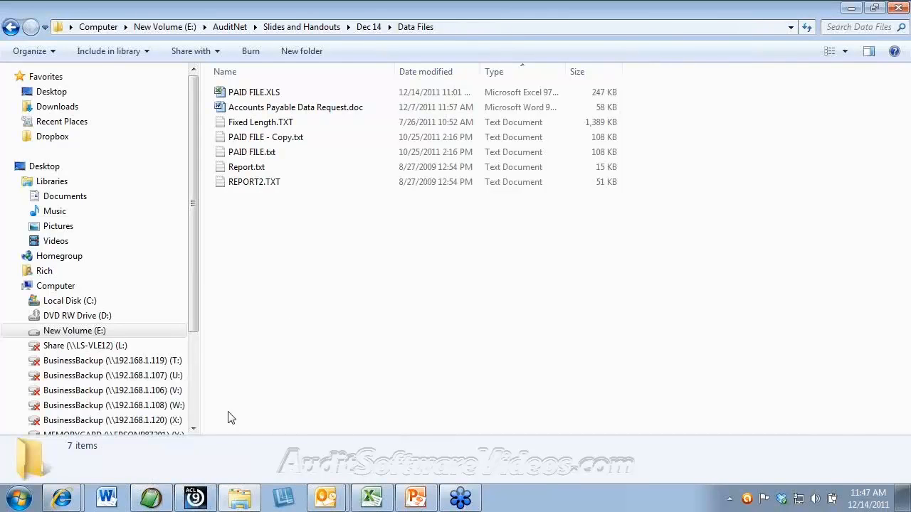
Step: Start opening an existing project with Files of type set to All Files
click(197, 501)
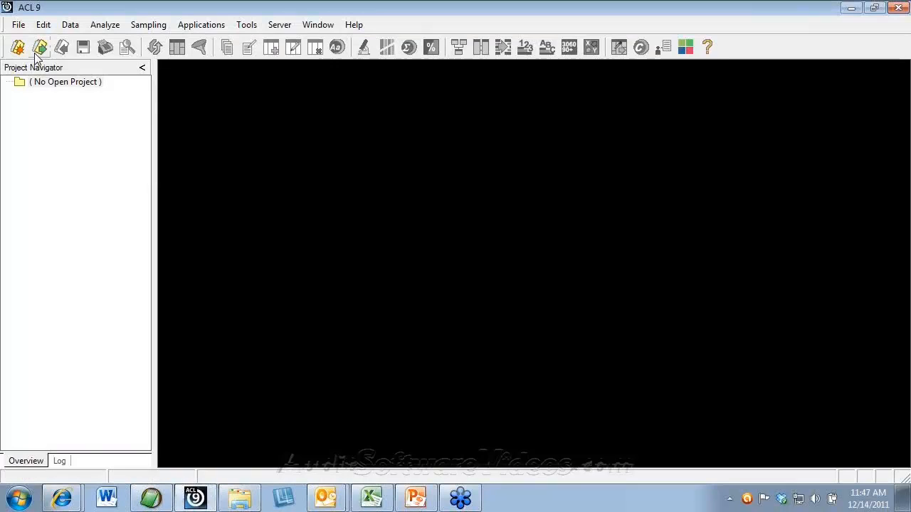
click(38, 49)
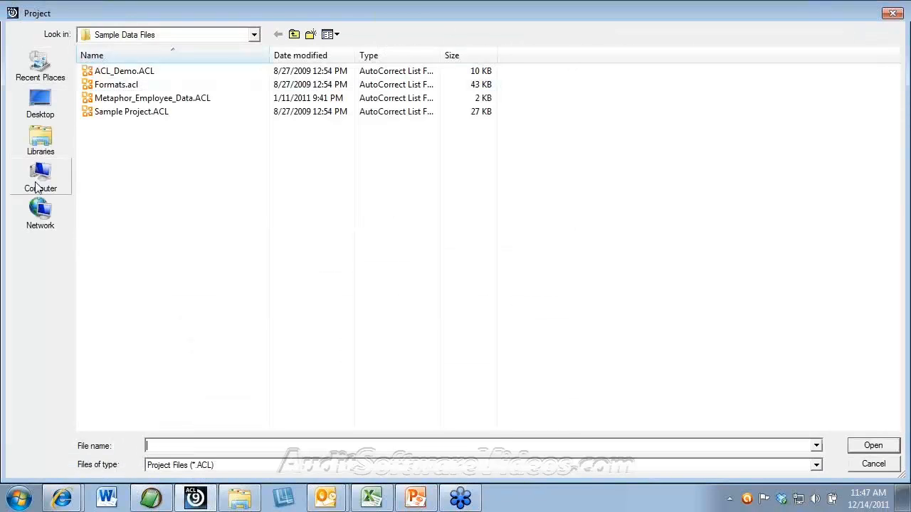
click(232, 466)
click(225, 483)
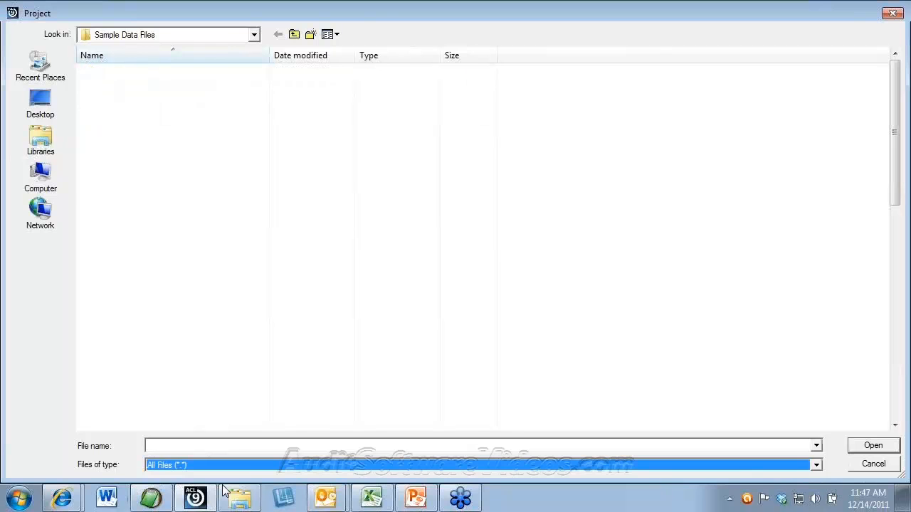
Step: Browse to E:\AuditNet\Slides and Handouts\Dec 14\Data Files and try opening PAID FILE.txt as a project
click(43, 182)
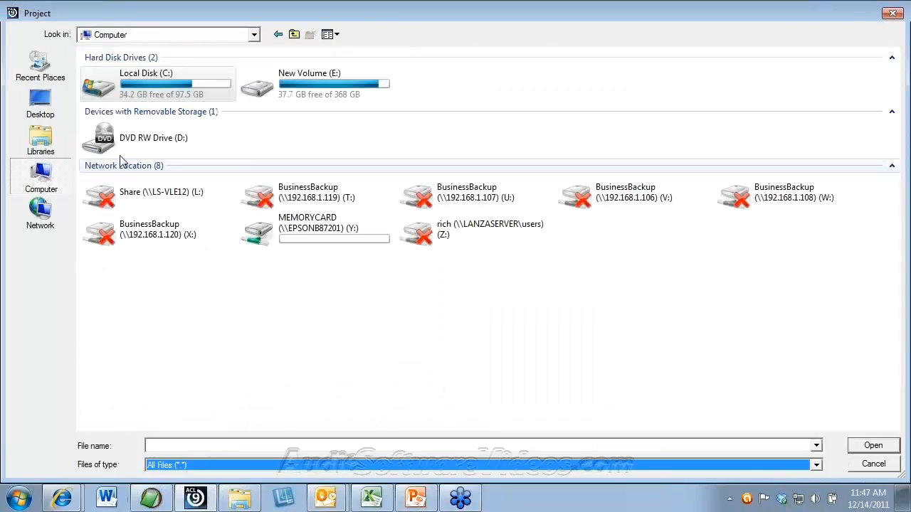
double_click(257, 84)
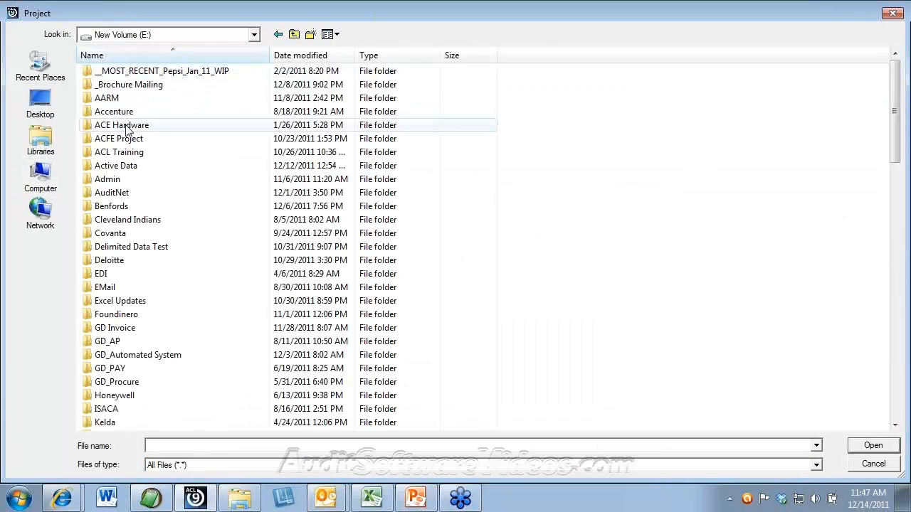
double_click(114, 192)
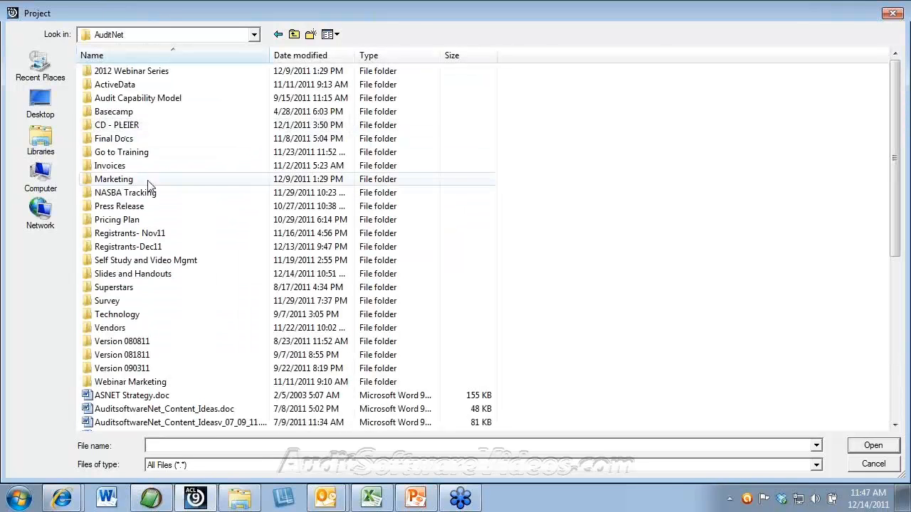
double_click(140, 274)
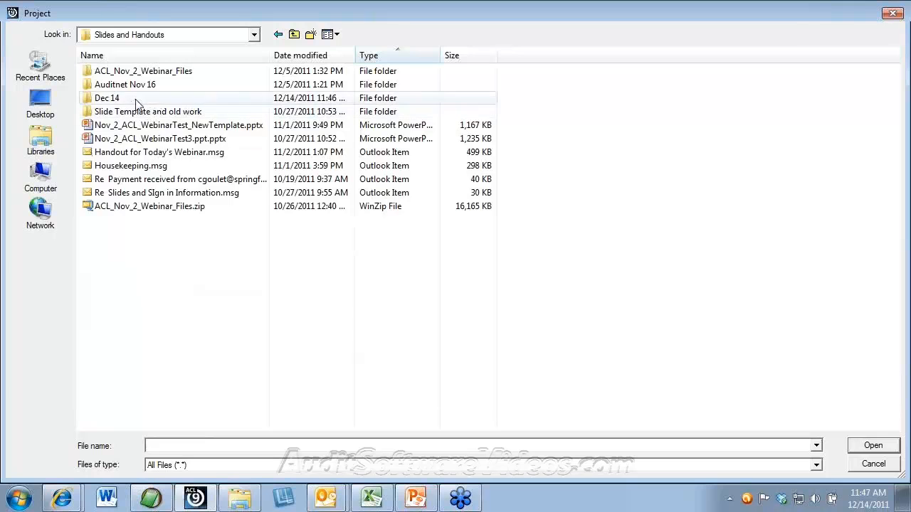
double_click(136, 99)
click(151, 101)
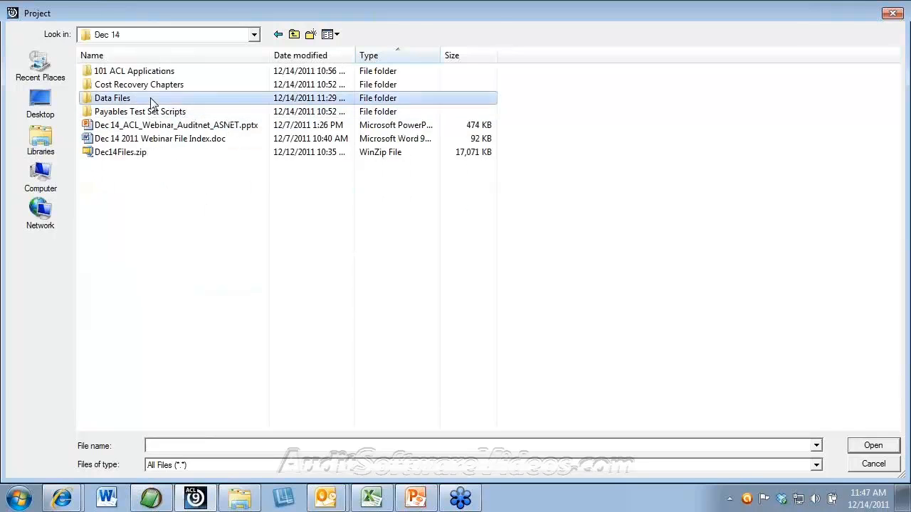
double_click(151, 101)
click(151, 101)
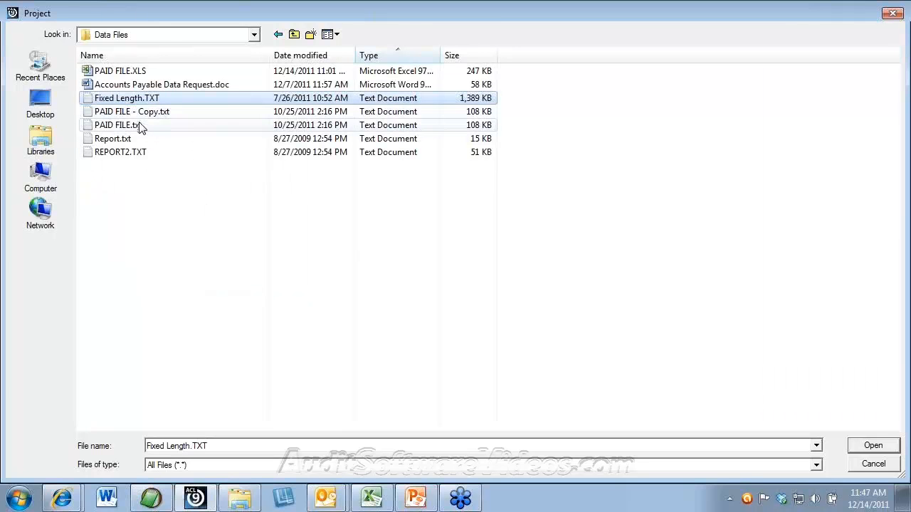
click(142, 126)
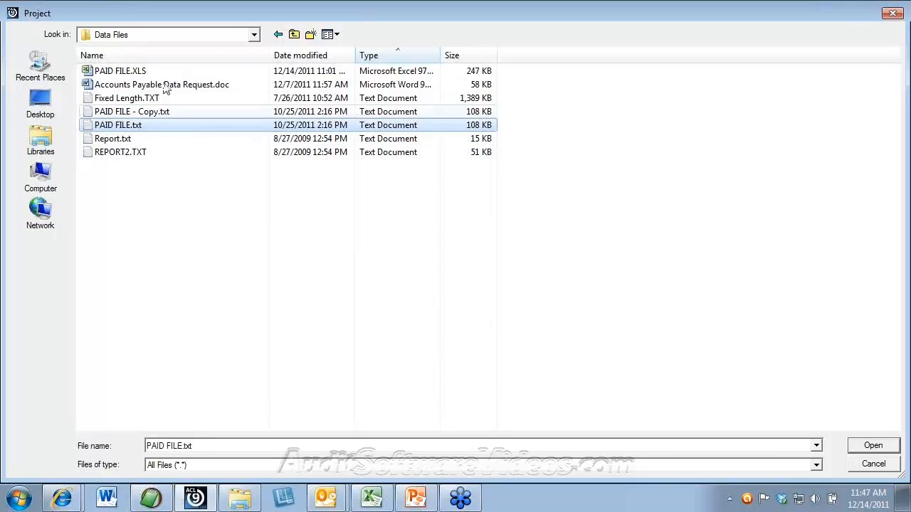
double_click(129, 99)
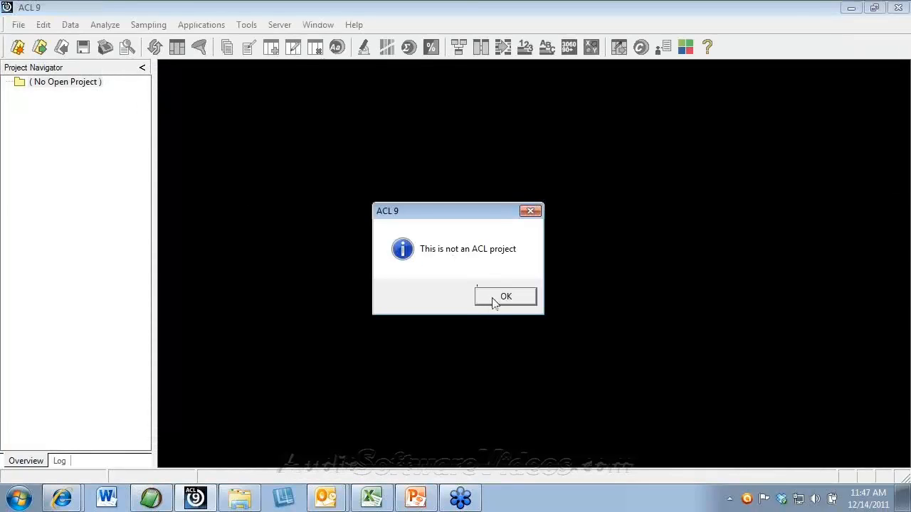
Step: Dismiss the warning and save a new project named 'Data Import Dec 14'
click(494, 302)
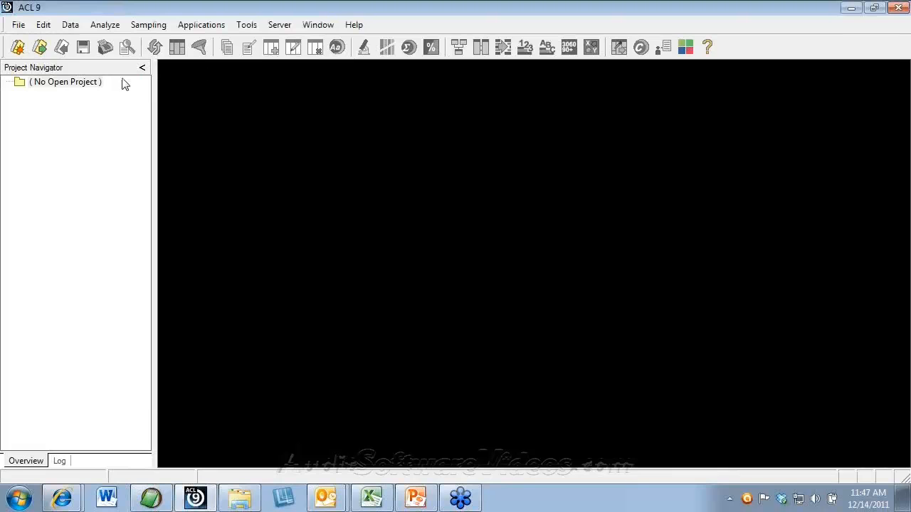
click(17, 47)
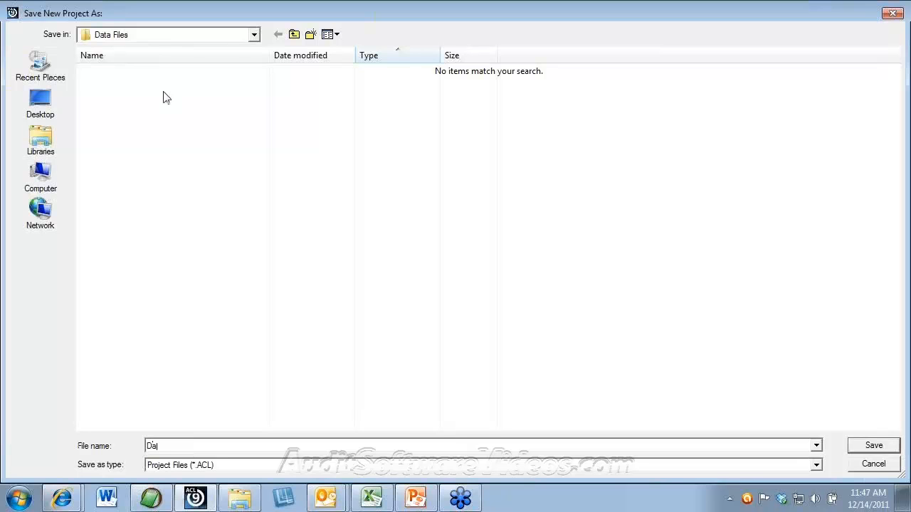
text(Data Import Dec 14)
key(Return)
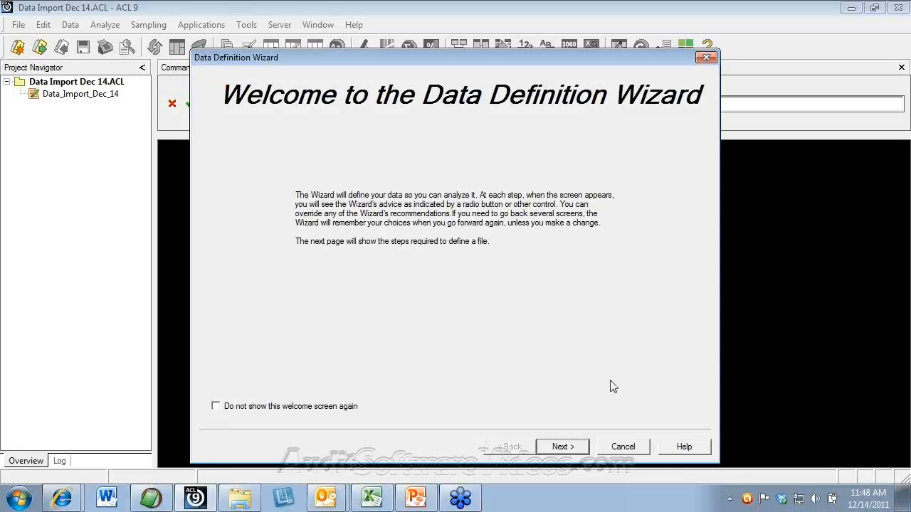
Step: Move past the wizard's Welcome page, keeping Local as the platform and Disk as the source
click(562, 447)
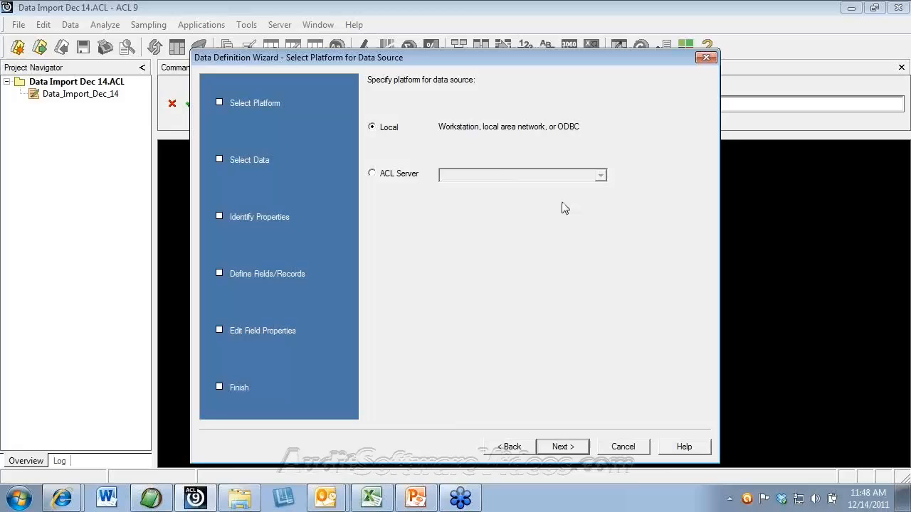
click(562, 444)
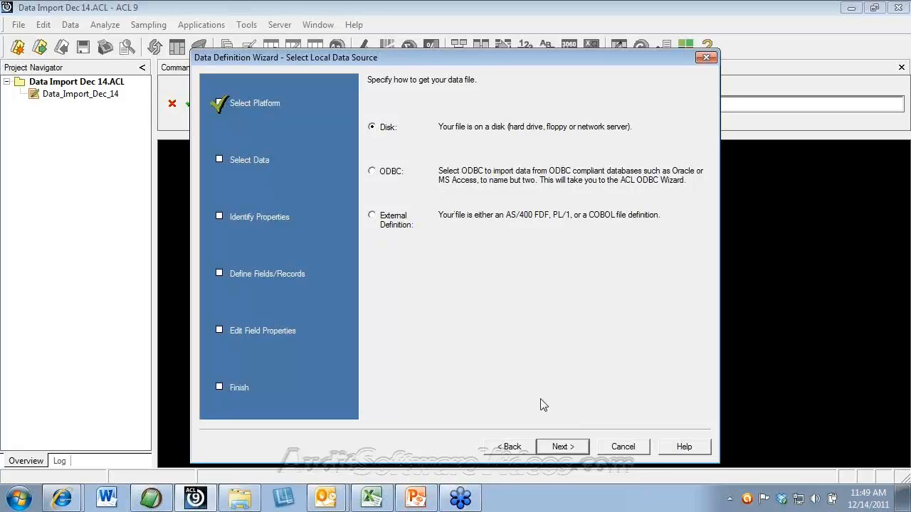
click(561, 447)
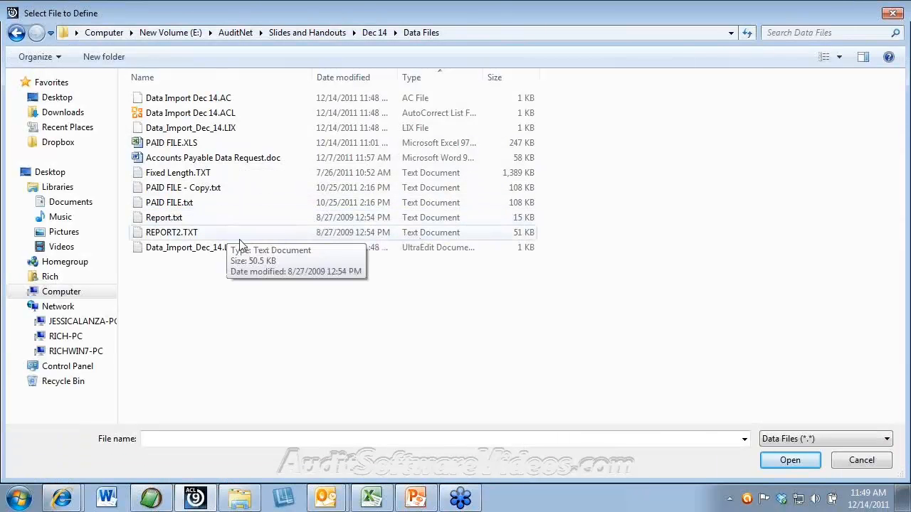
Step: Pick PAID FILE.txt, accept the ASCII character set, and land on the Delimited text file format page
double_click(176, 205)
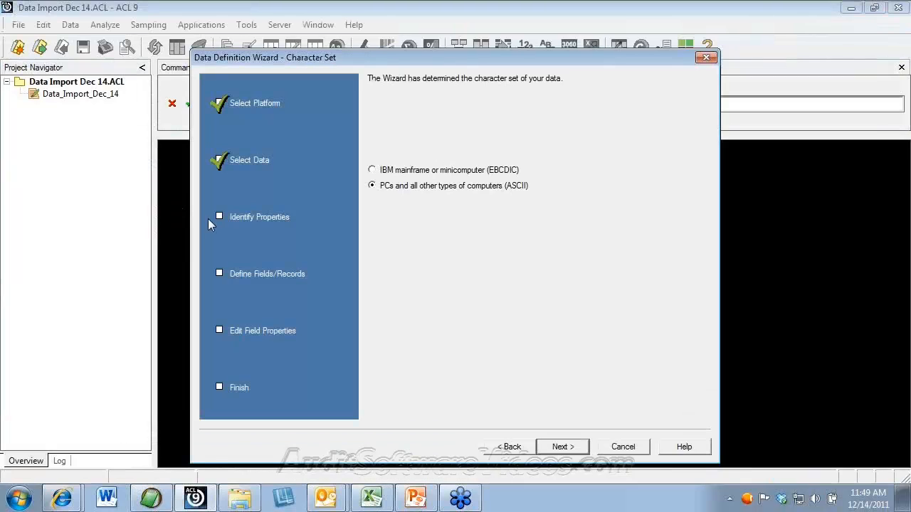
click(565, 447)
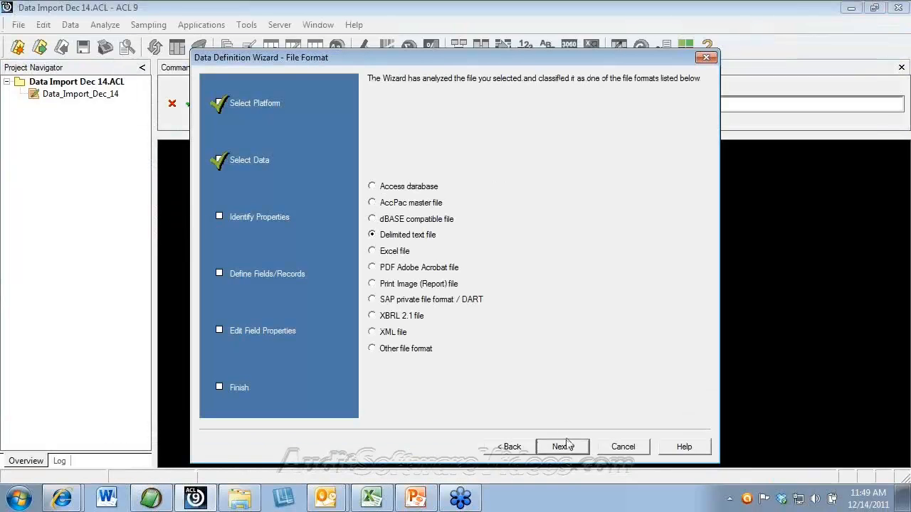
click(570, 447)
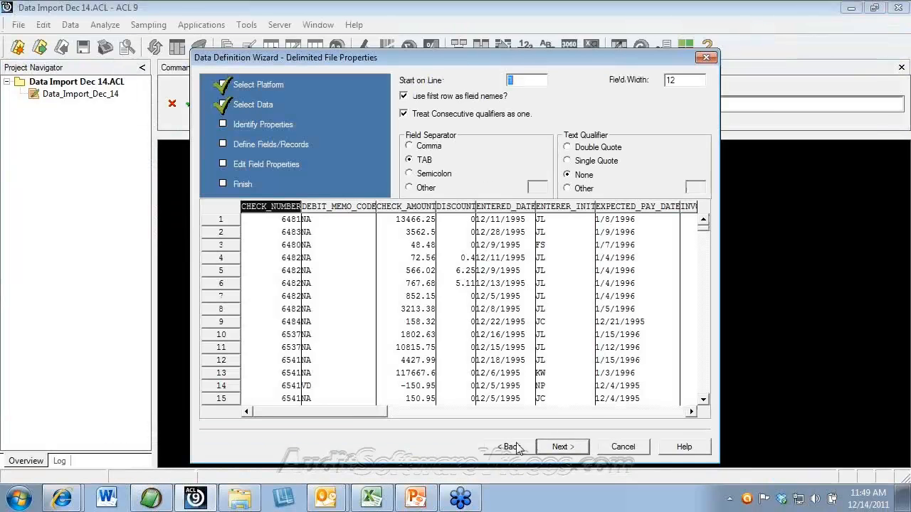
click(512, 447)
click(522, 447)
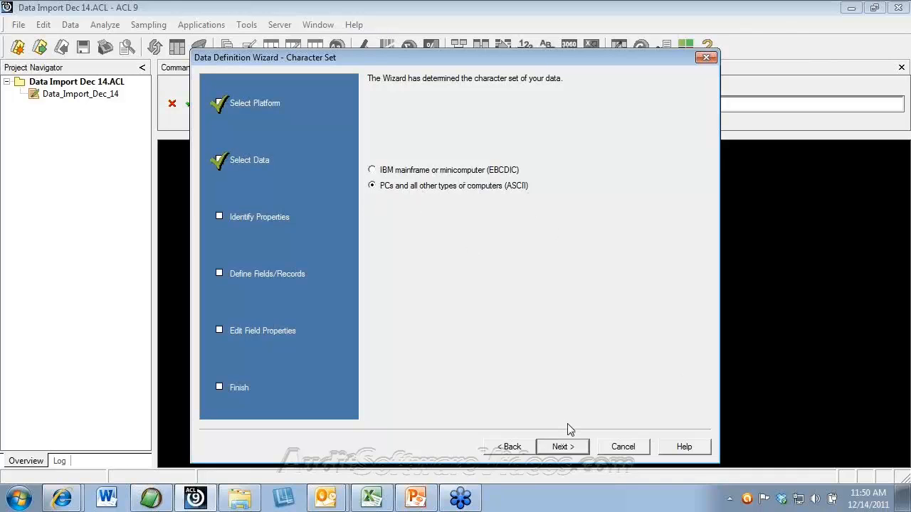
click(563, 446)
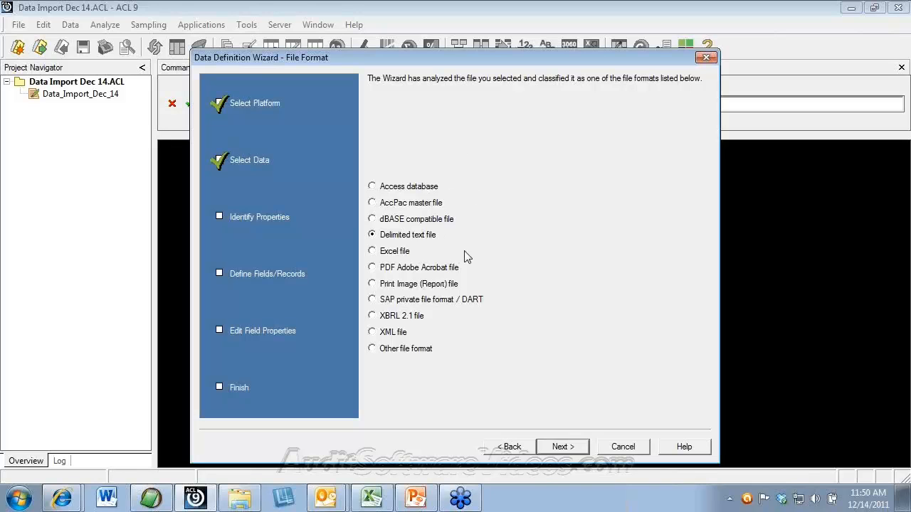
Step: View PAID FILE.txt's raw columns in EditPad Pro, then close the editor
click(162, 503)
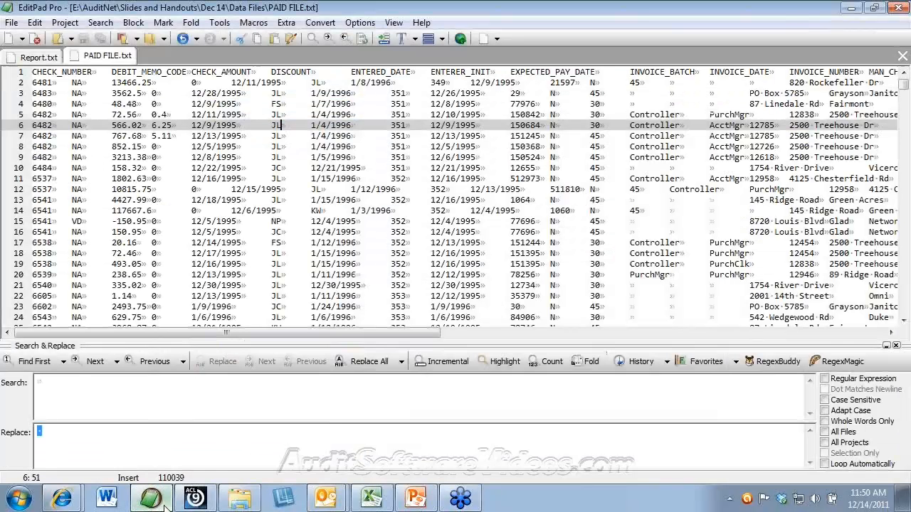
click(898, 8)
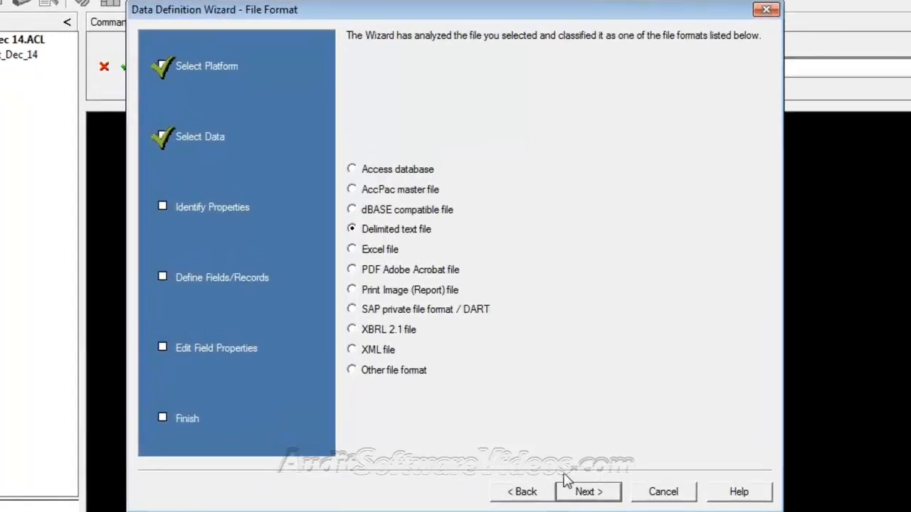
Step: Use a TAB field separator with no text qualifier, and clear 'Use first row as field names'
click(603, 493)
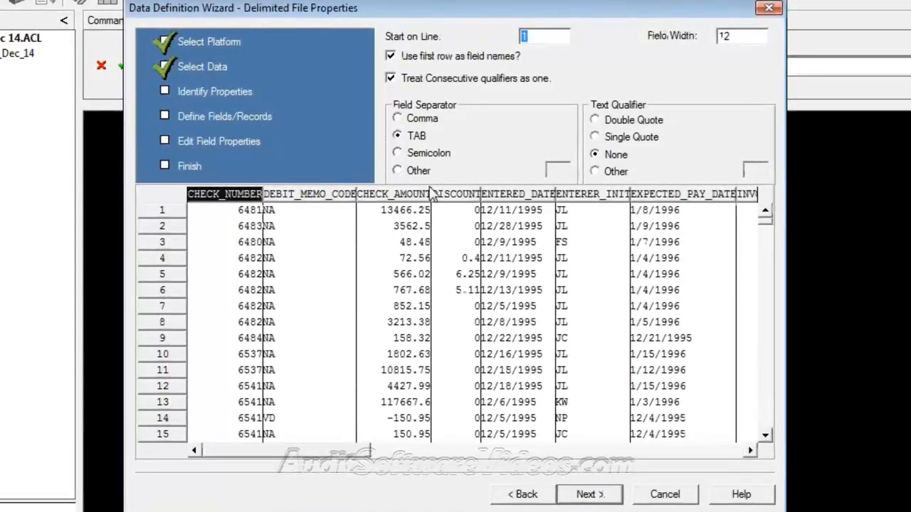
click(407, 155)
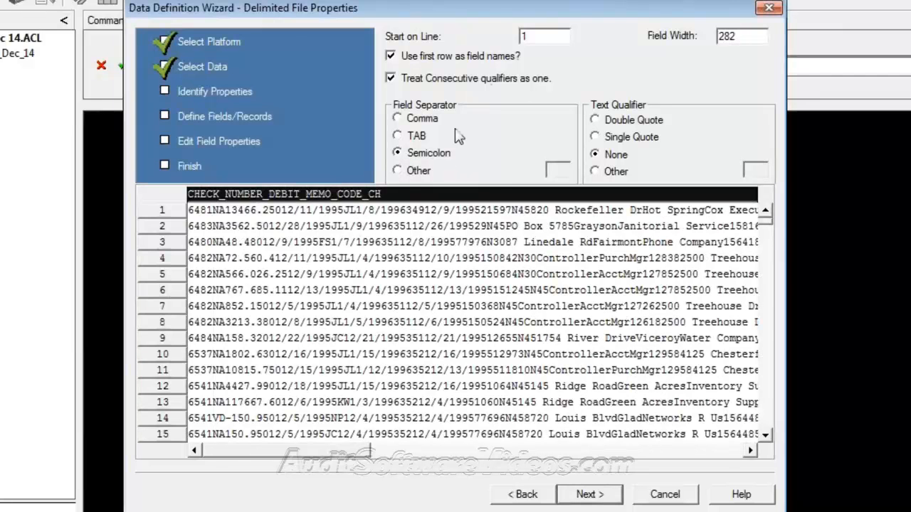
click(410, 136)
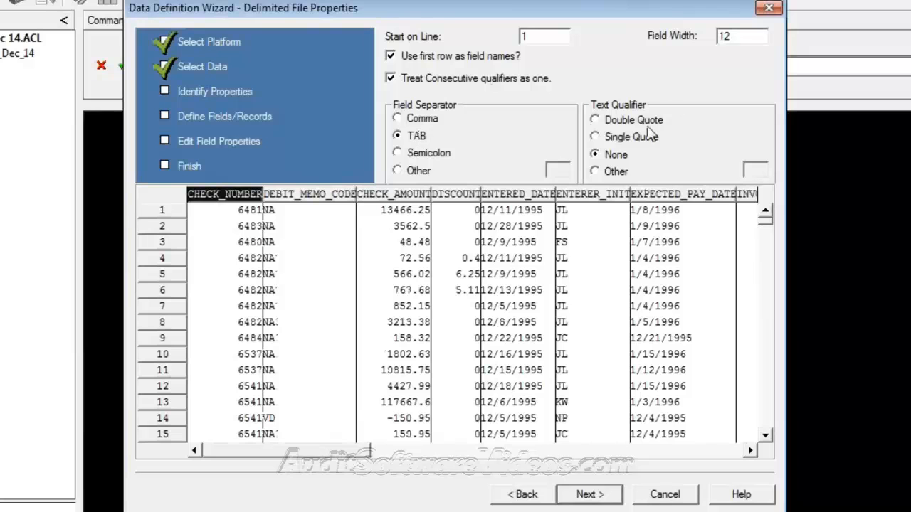
click(613, 122)
click(616, 156)
click(391, 56)
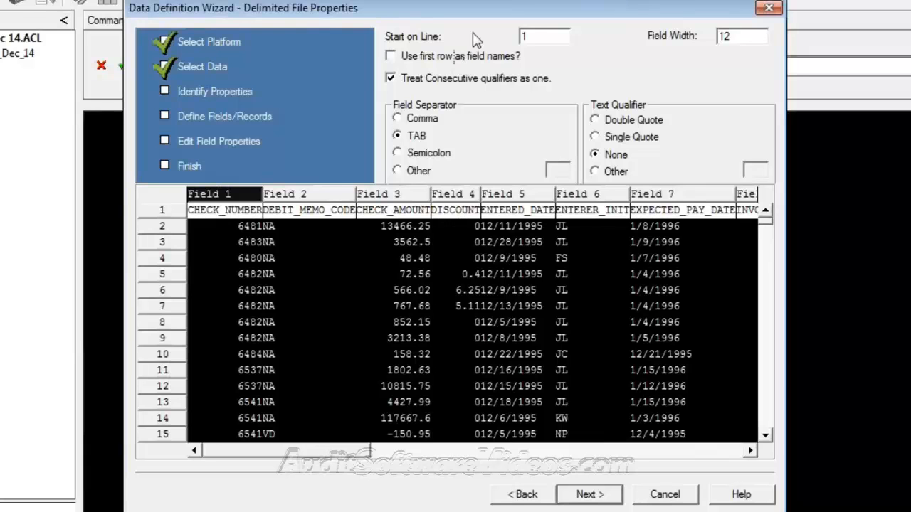
Step: Turn 'Use first row as field names' back on and scroll the preview back to CHECK_NUMBER
click(390, 60)
click(391, 77)
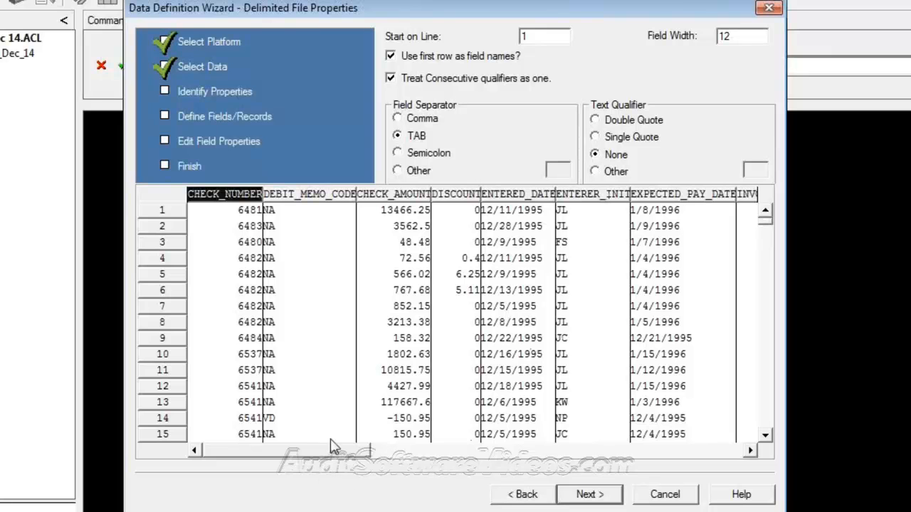
drag(344, 455, 744, 466)
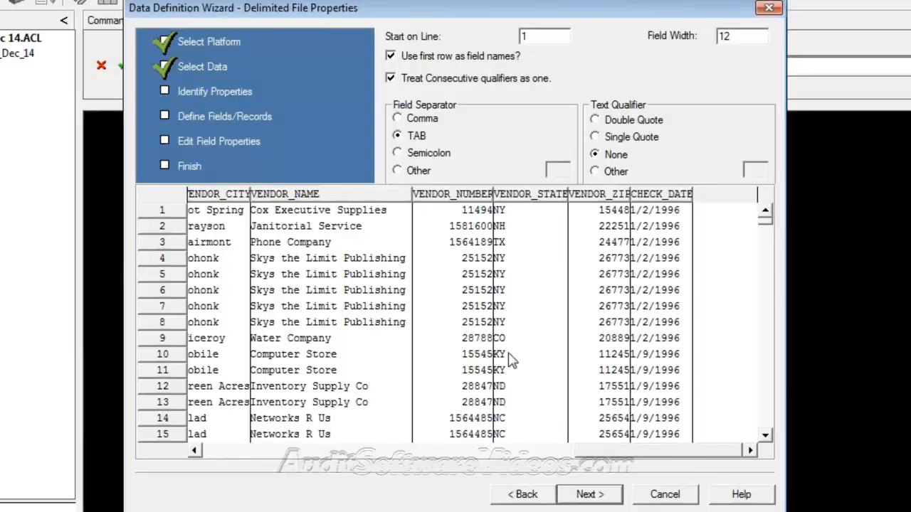
drag(666, 448, 250, 473)
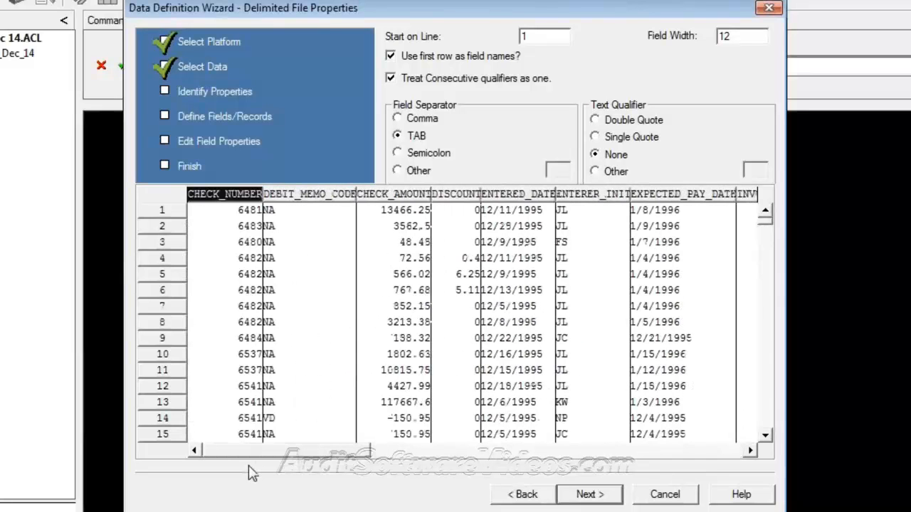
Step: Continue the import, answering Yes to the line 691 error
click(610, 500)
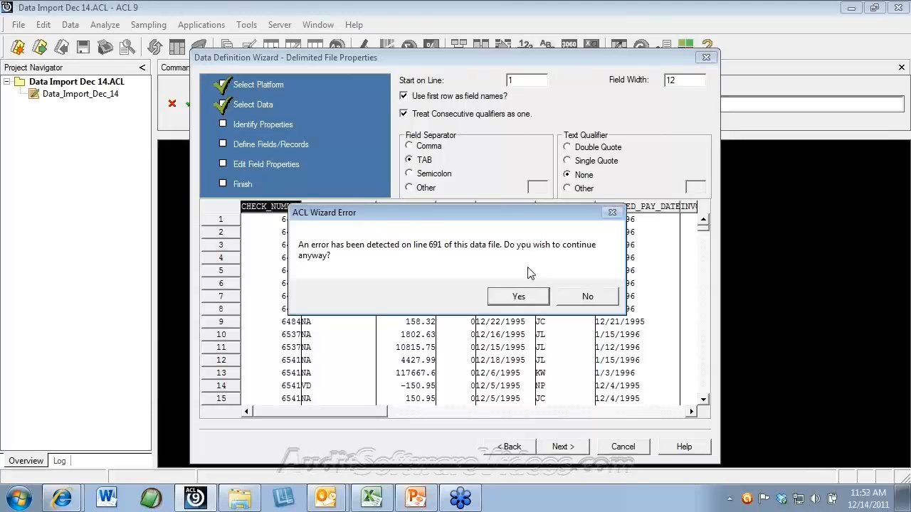
click(513, 298)
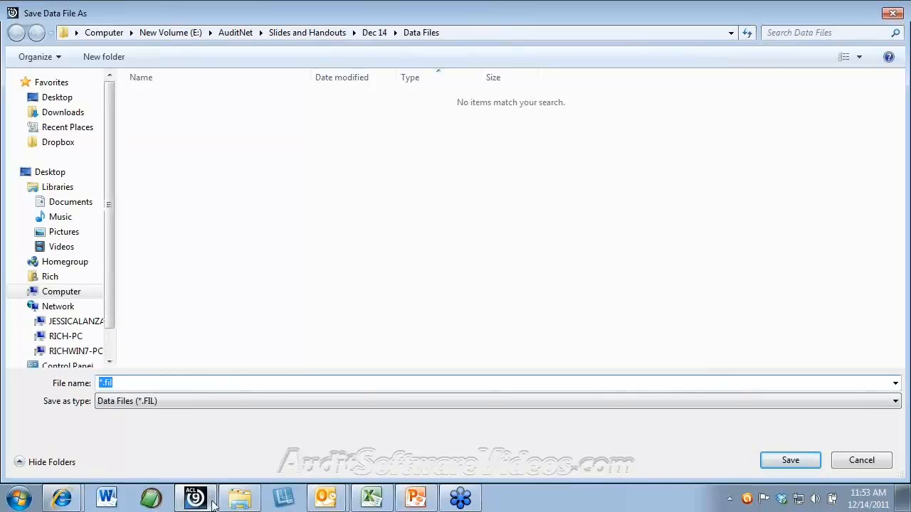
Step: Open PAID FILE - Copy.txt in EditPad Pro, scroll through its later columns, then return to ACL
mouse_move(240, 505)
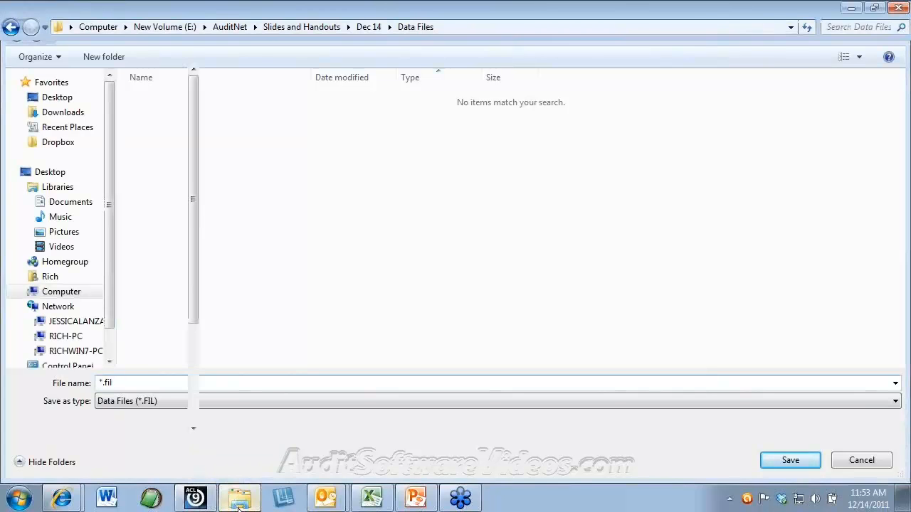
click(239, 466)
click(281, 183)
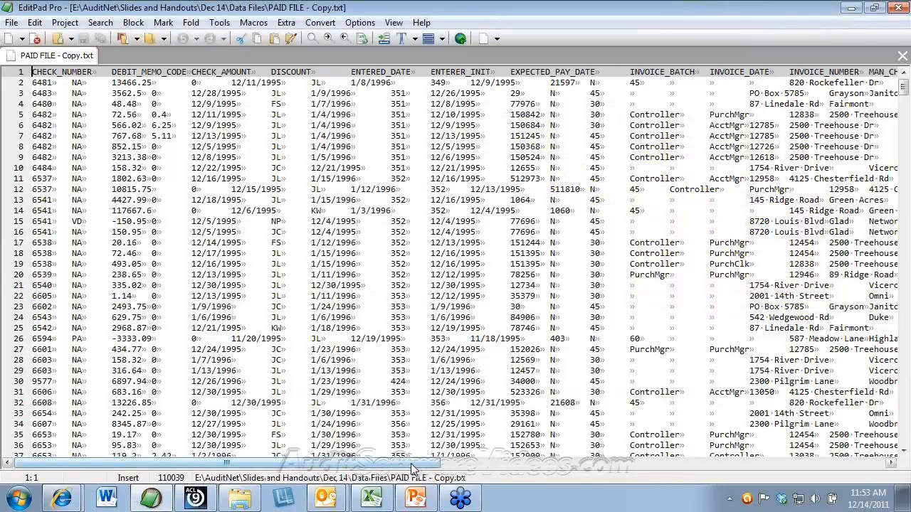
drag(415, 466, 685, 468)
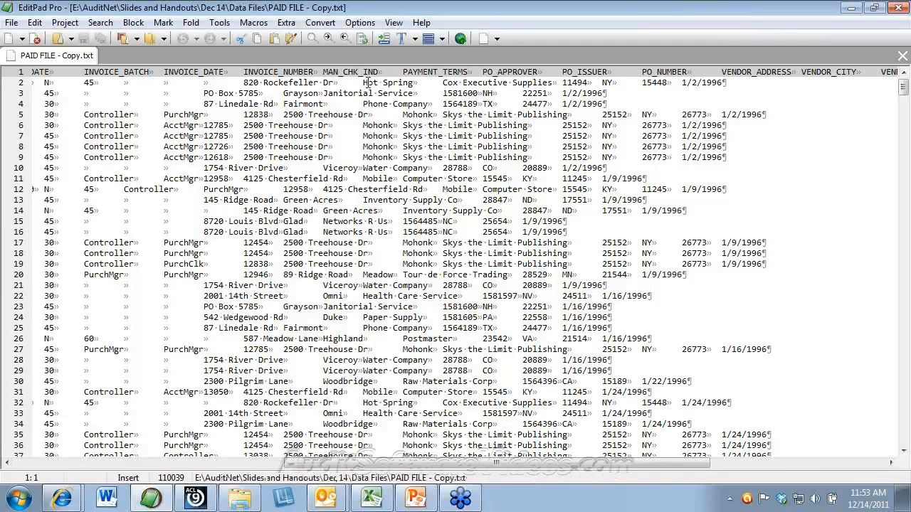
click(203, 502)
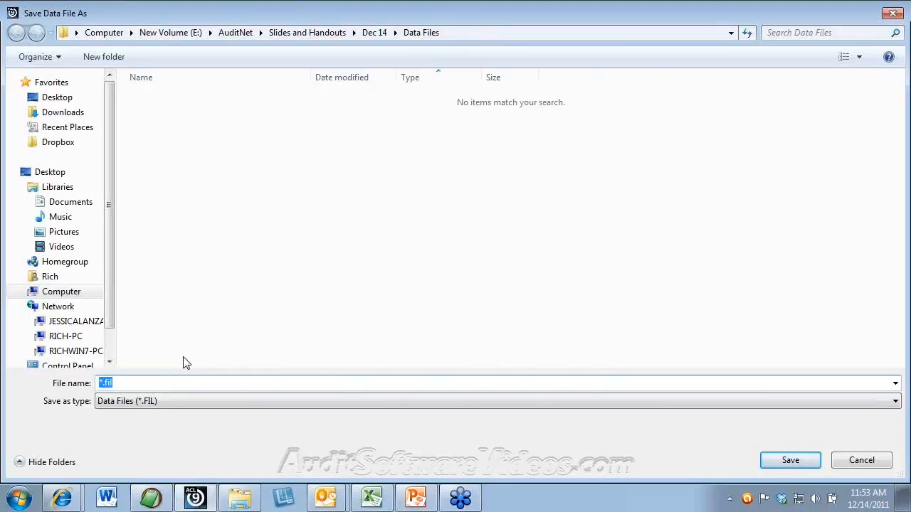
Step: Save the data file as 'paid file now fix'
text(paid file)
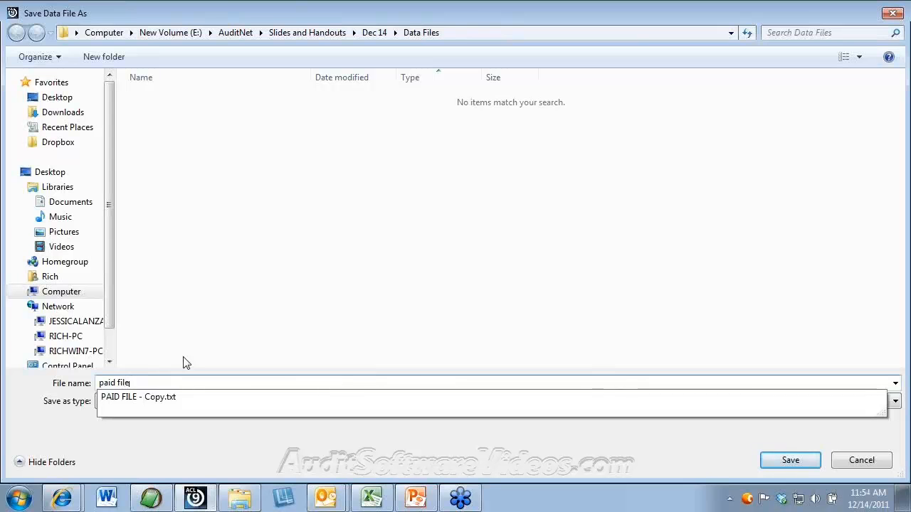
text( now fix)
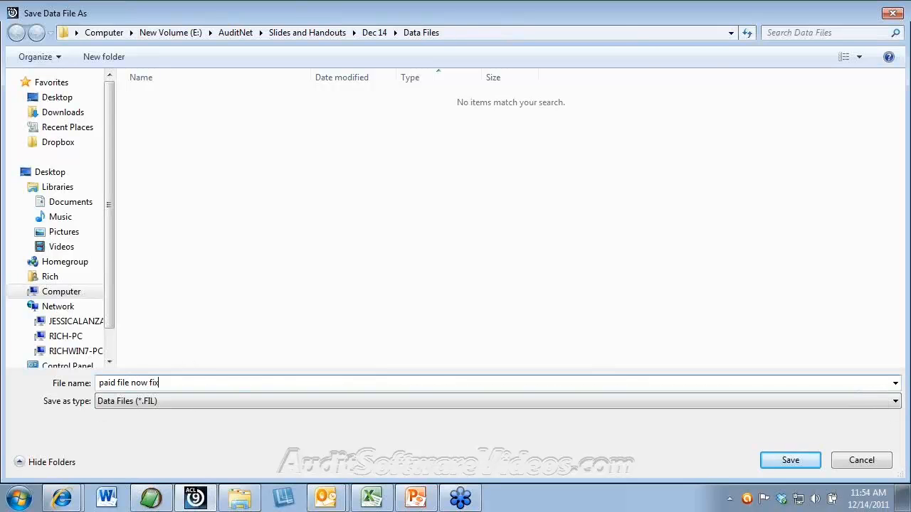
key(Return)
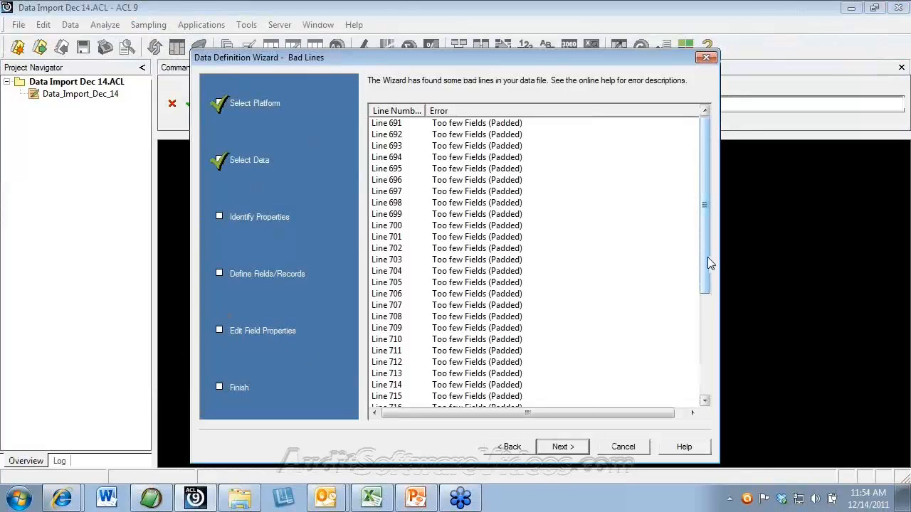
drag(707, 259, 707, 360)
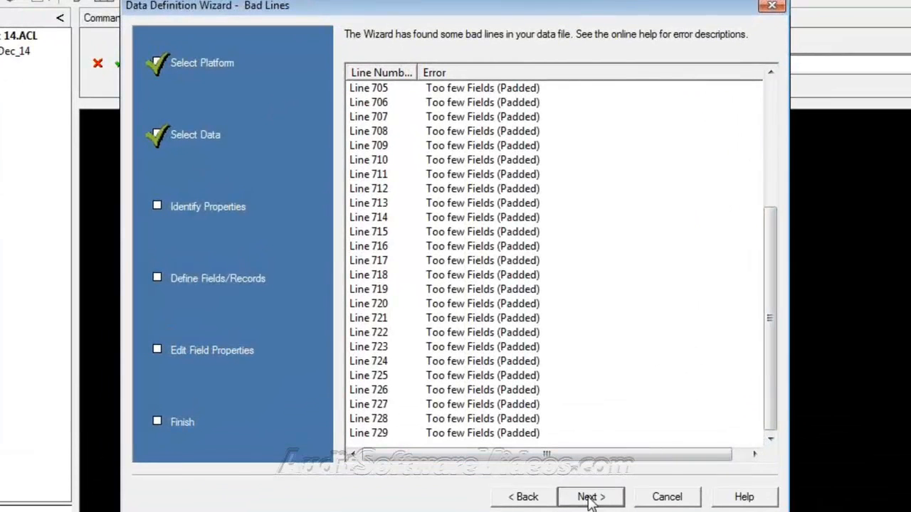
Step: Advance the wizard to Edit Field Properties and show PowerPoint slide 13, the Data Field Definition Flowchart
click(587, 498)
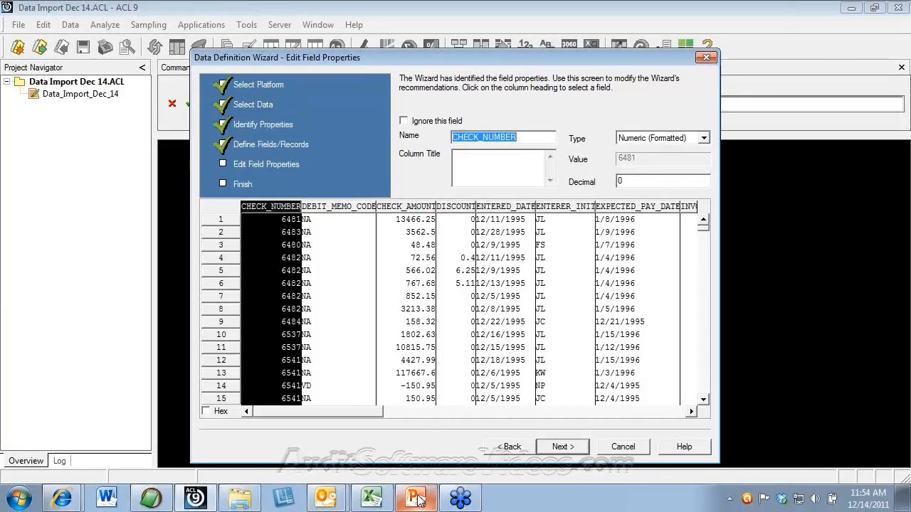
click(418, 499)
scroll(116, 217, up, 2)
click(82, 173)
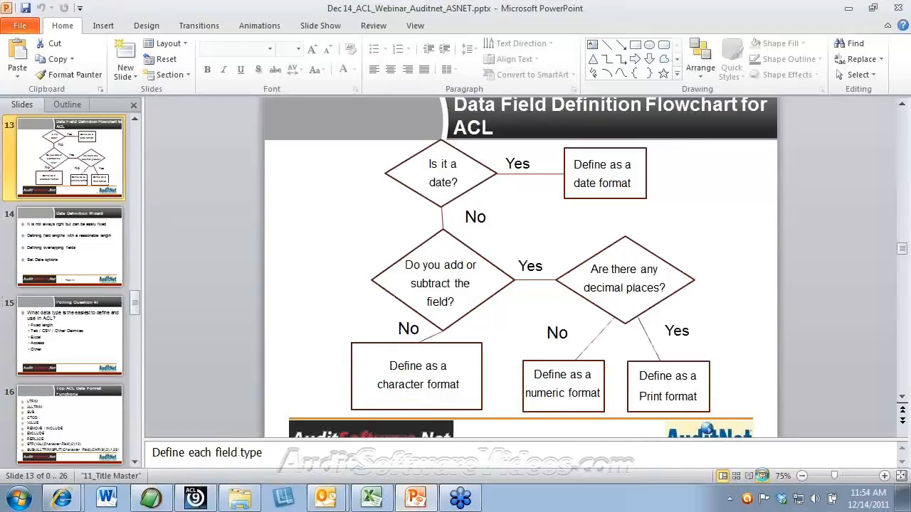
Step: Present the flowchart slide full-screen, end the show, and return to the ACL wizard
click(763, 477)
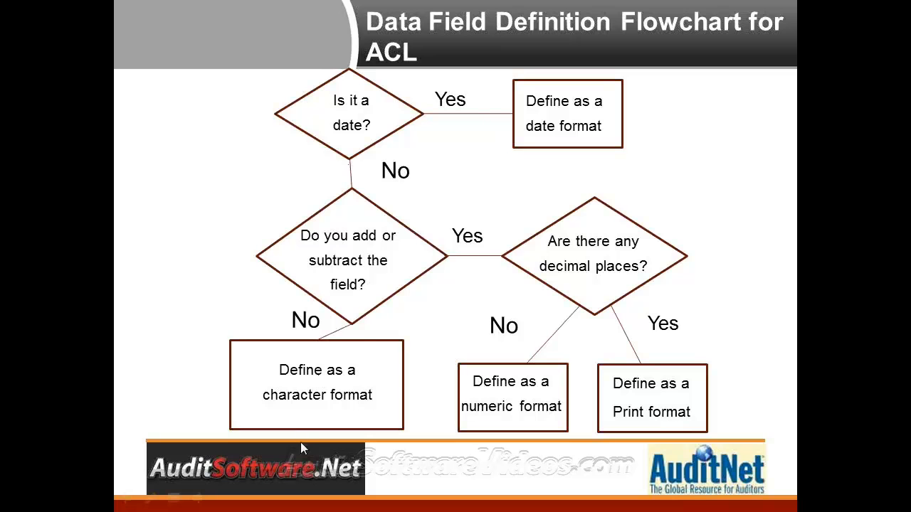
key(Escape)
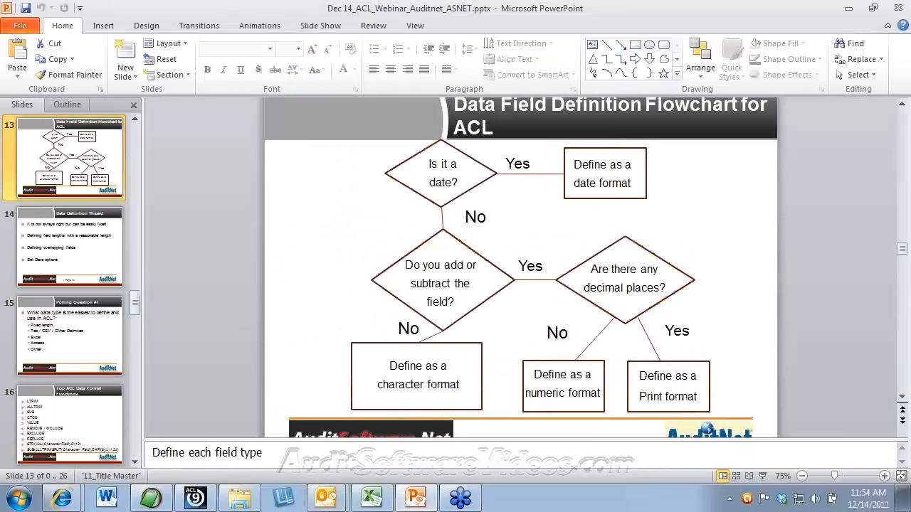
click(203, 502)
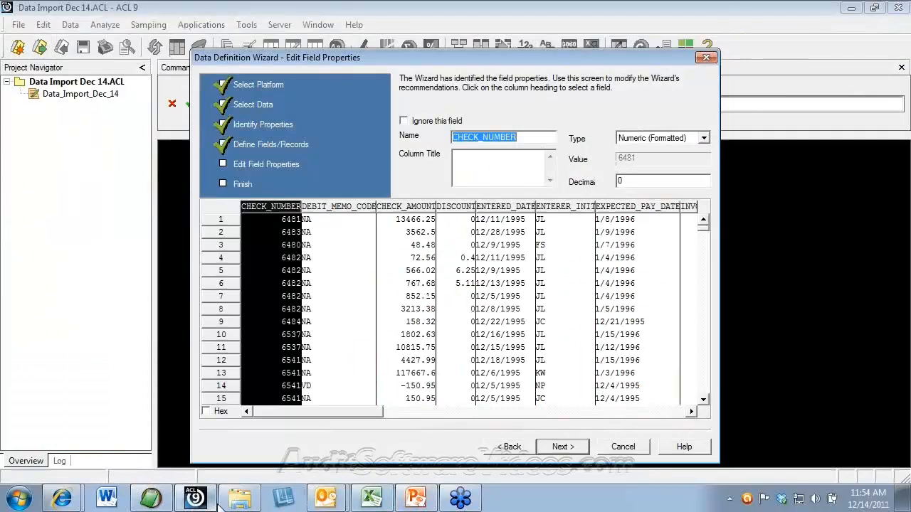
Step: Set CHECK_NUMBER's type to ASCII Text, then select DEBIT_MEMO_CODE and CHECK_AMOUNT to review them
mouse_move(212, 506)
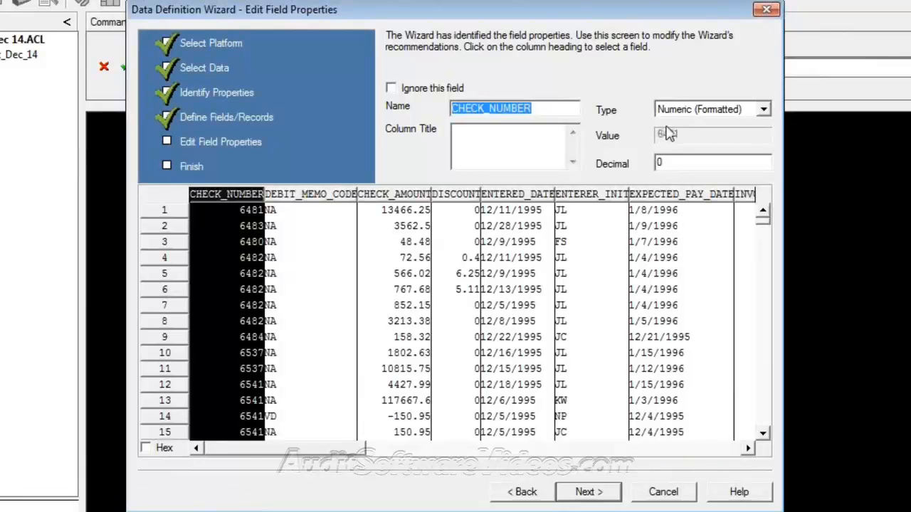
click(709, 116)
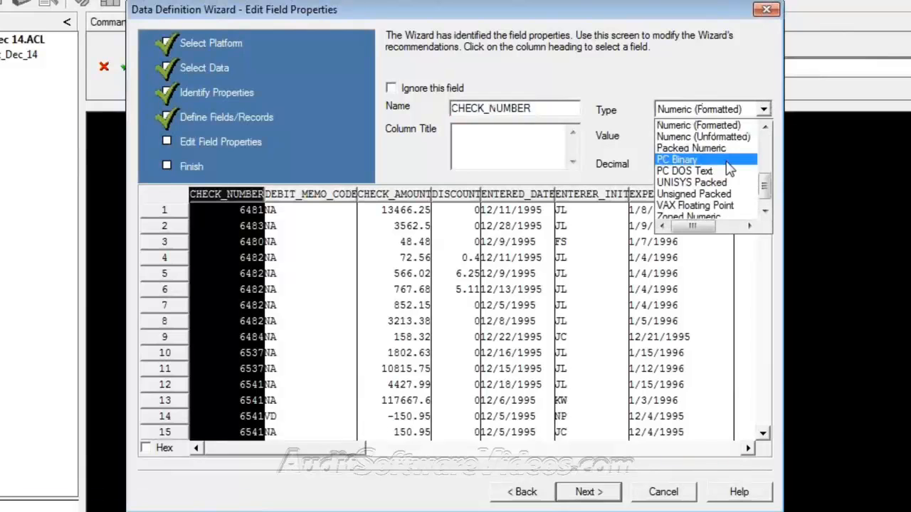
scroll(749, 108, up, 5)
click(699, 148)
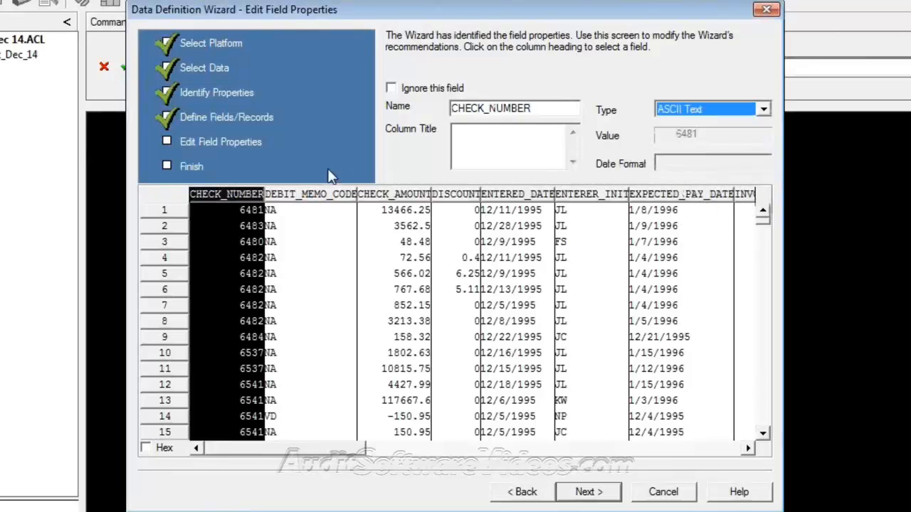
click(334, 195)
click(395, 195)
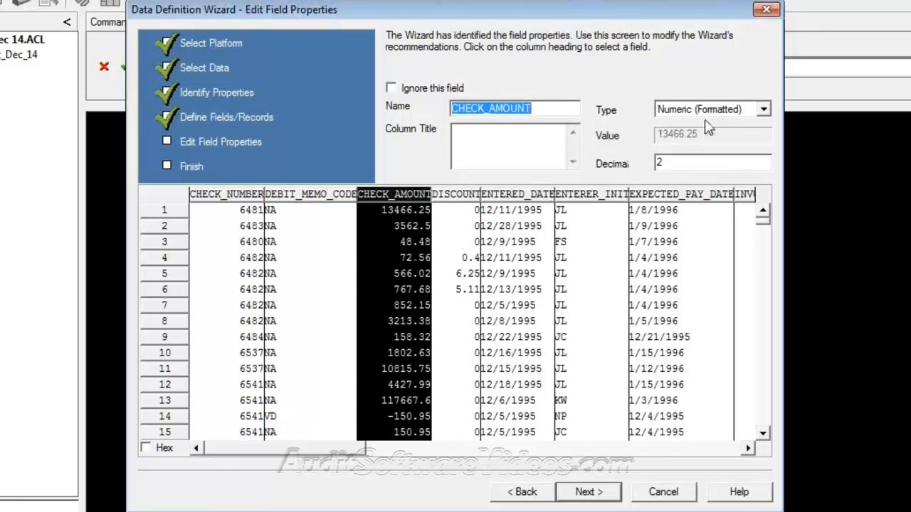
Step: Review DISCOUNT, then change ENTERED_DATE's type to Date
click(478, 205)
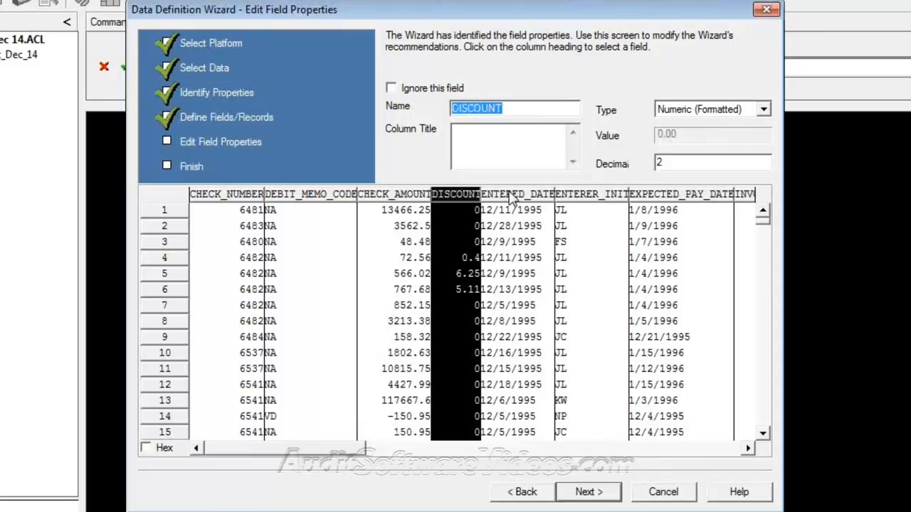
click(511, 197)
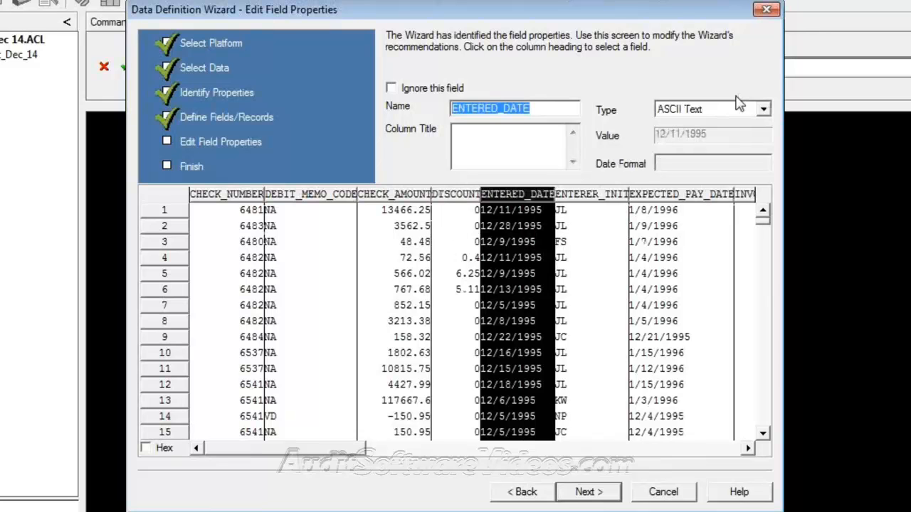
click(737, 116)
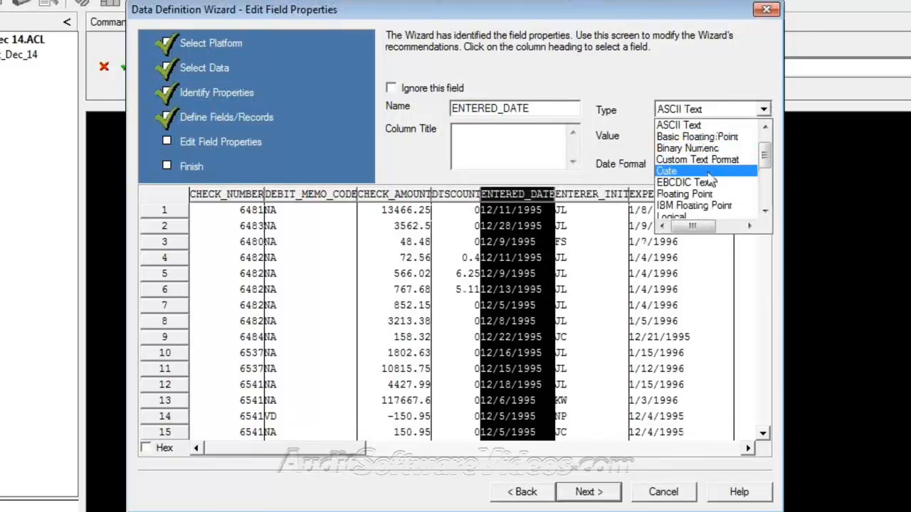
click(705, 173)
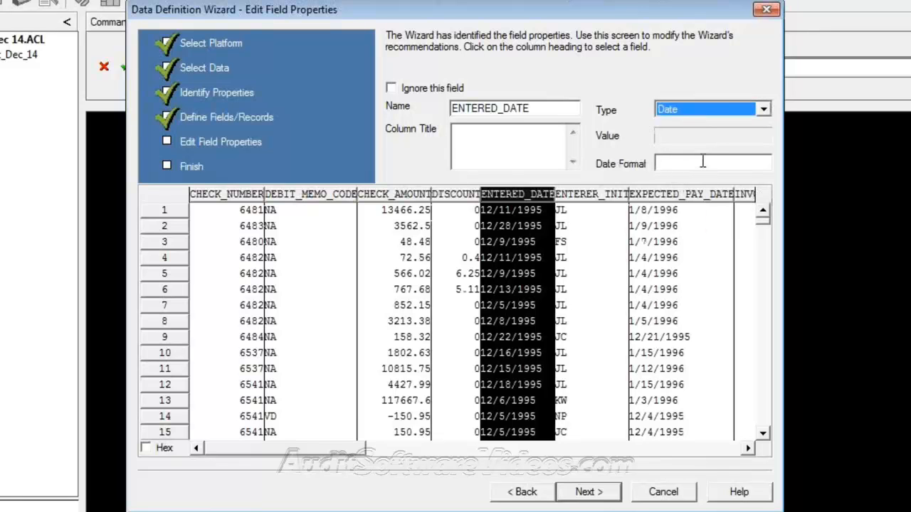
Step: Enter mm/dd/yyyy as ENTERED_DATE's date format, correcting the separators along the way
click(705, 163)
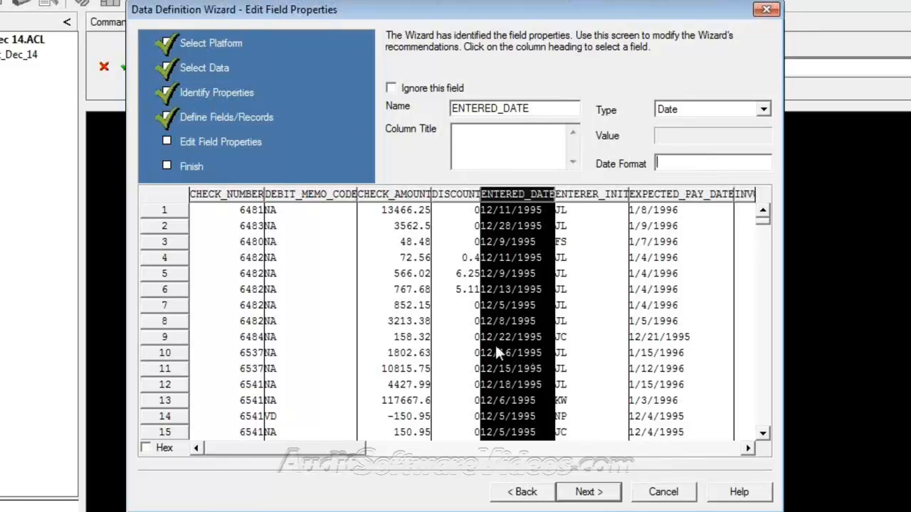
text(mm/dd/yyyy)
key(BackSpace)
key(BackSpace)
key(BackSpace)
text(-)
click(675, 162)
key(BackSpace)
text(-)
key(Right)
key(Right)
key(Right)
click(672, 162)
key(BackSpace)
text(/)
click(688, 162)
key(BackSpace)
text(/yy)
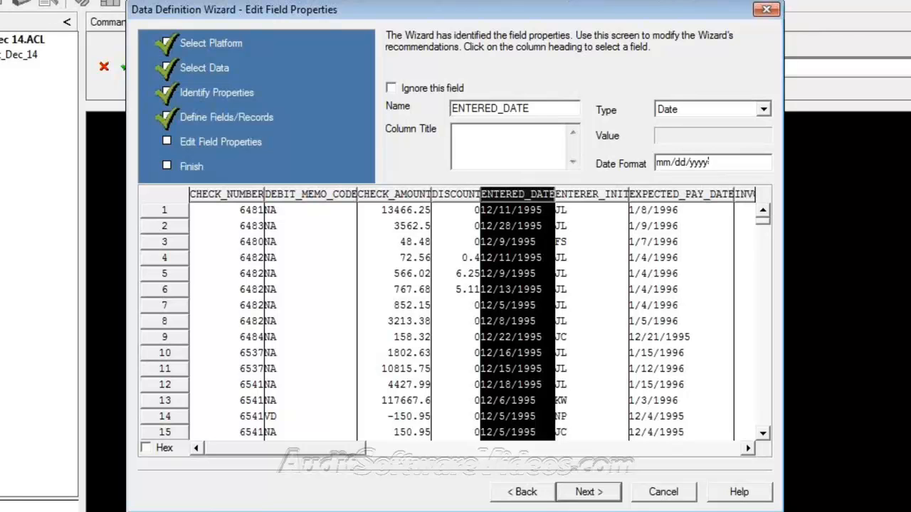
click(514, 447)
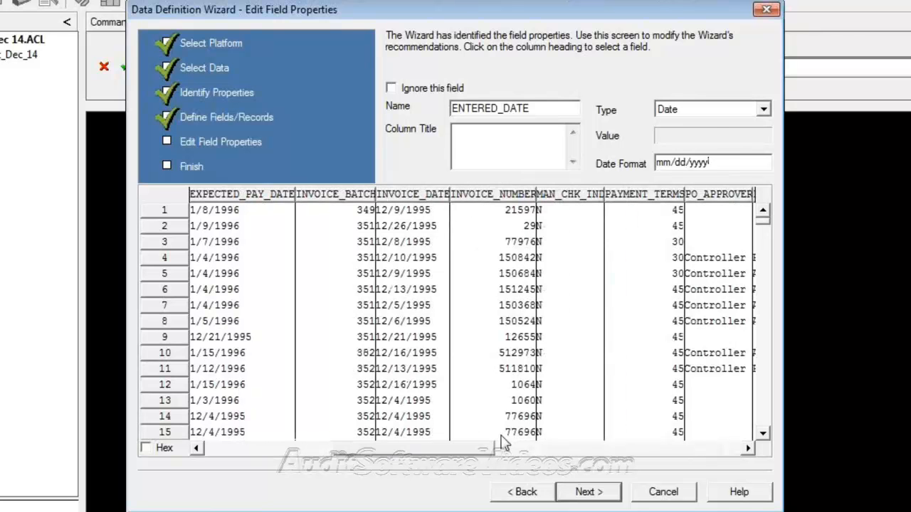
Step: Change INVOICE_NUMBER and PAYMENT_TERMS to ASCII Text fields
click(498, 198)
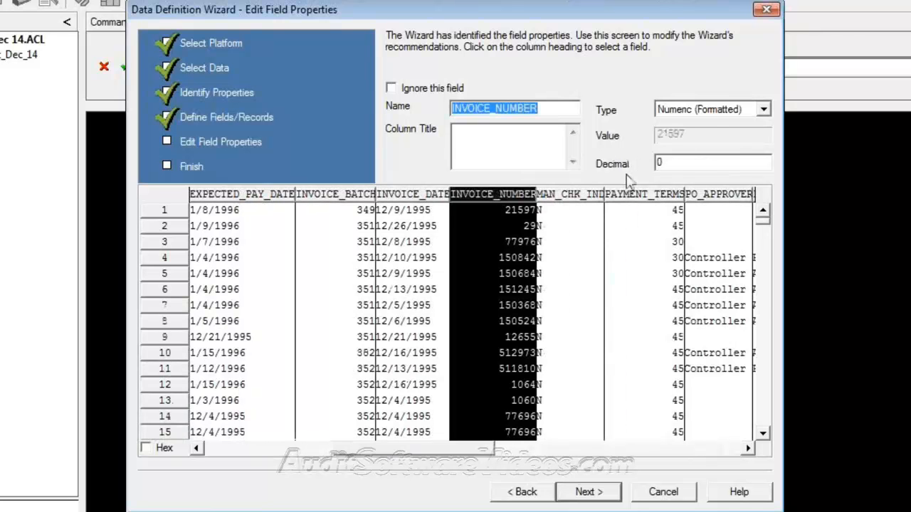
click(762, 111)
drag(767, 183, 765, 146)
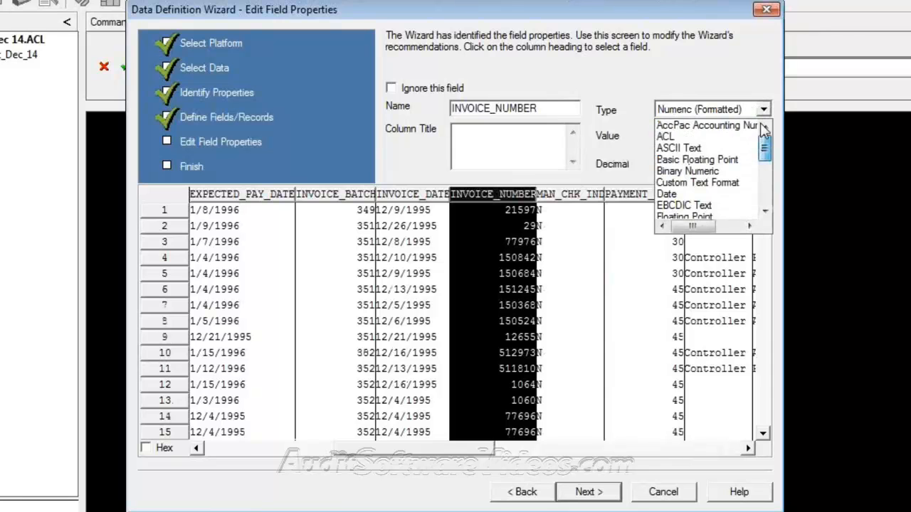
click(720, 150)
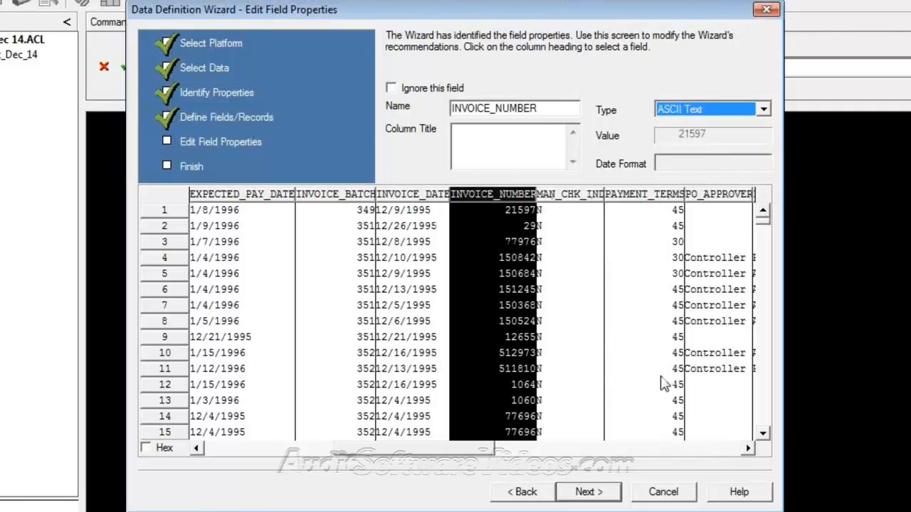
click(668, 195)
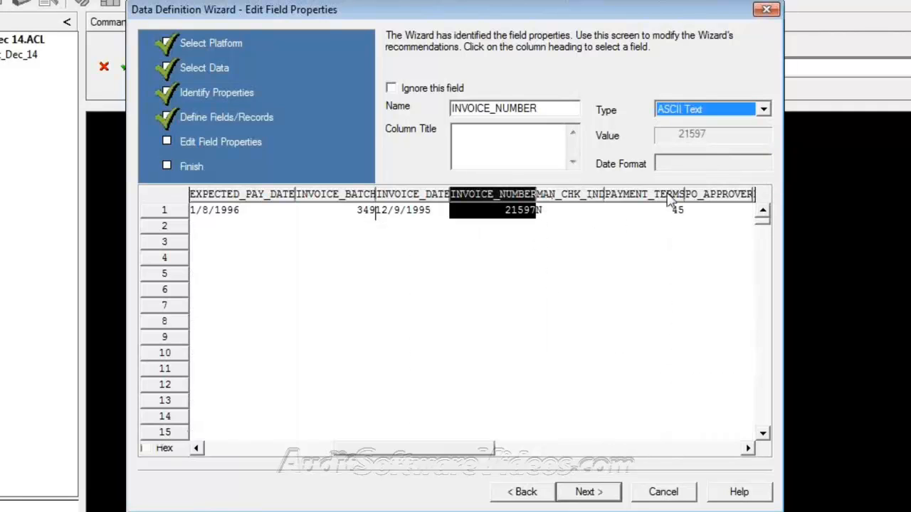
click(743, 111)
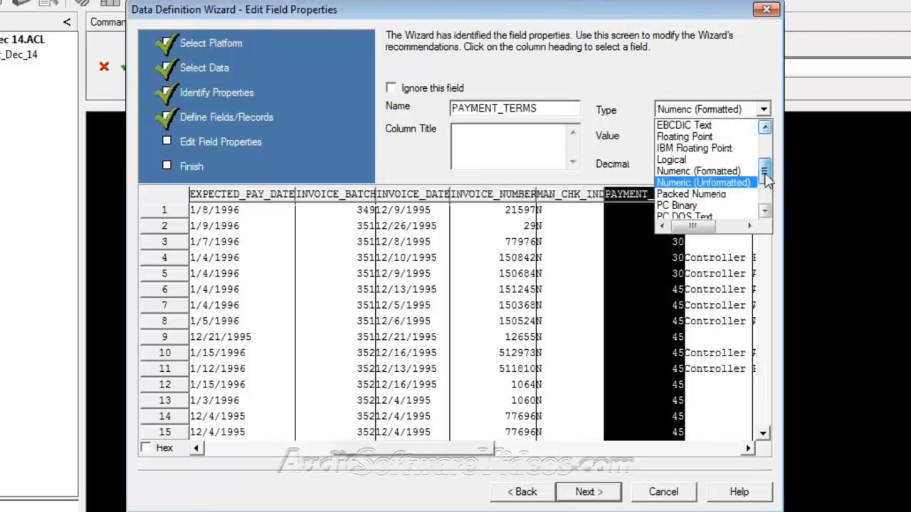
scroll(748, 171, up, 4)
click(736, 151)
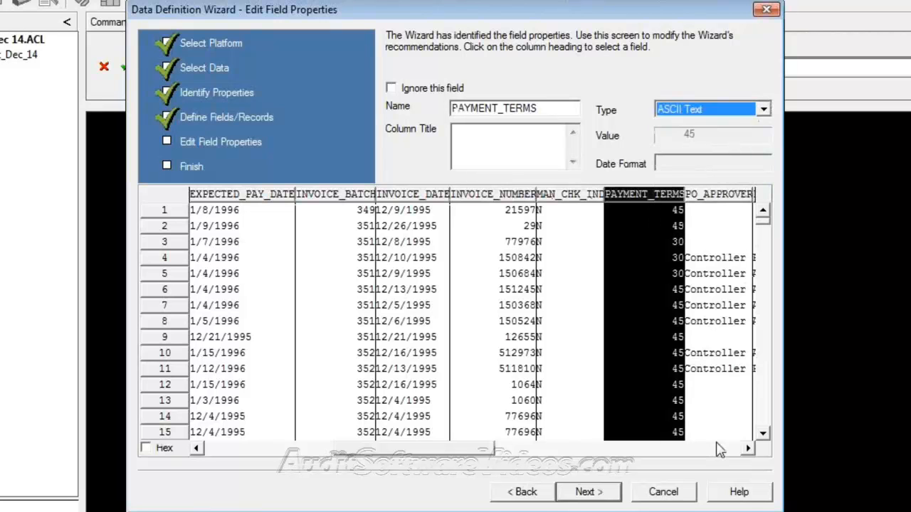
Step: Change PO_NUMBER from Numeric (Formatted) to ASCII Text
click(720, 449)
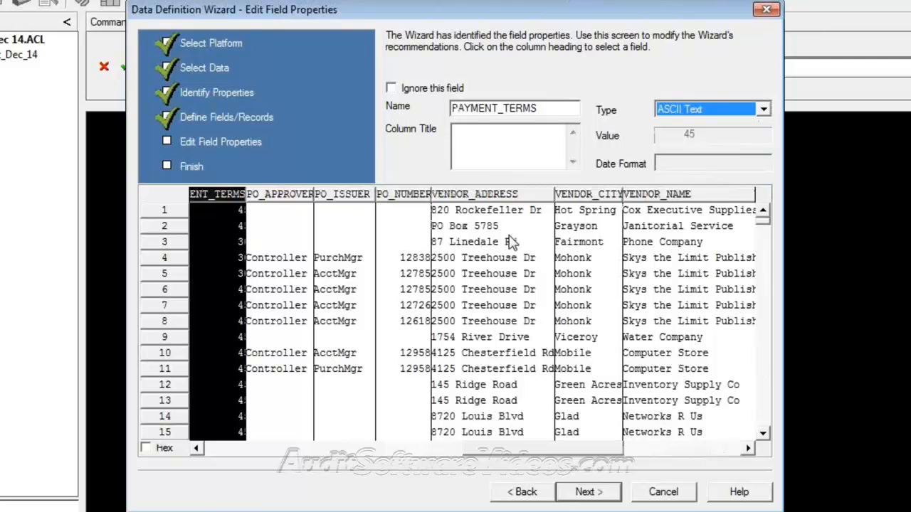
click(399, 200)
click(763, 109)
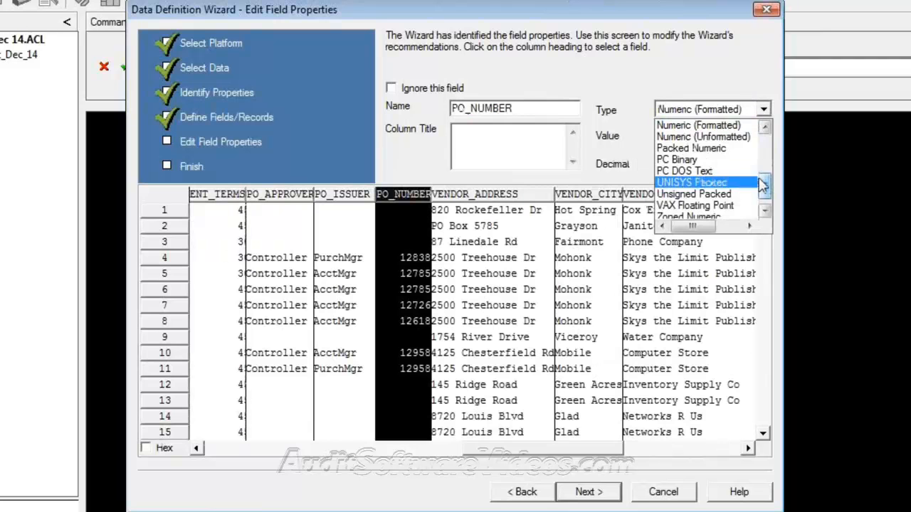
drag(763, 187, 763, 148)
click(744, 148)
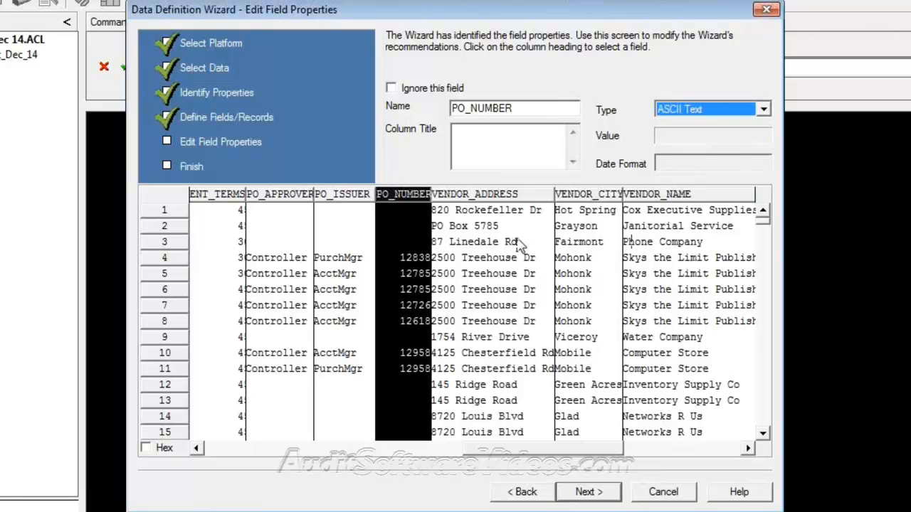
click(577, 444)
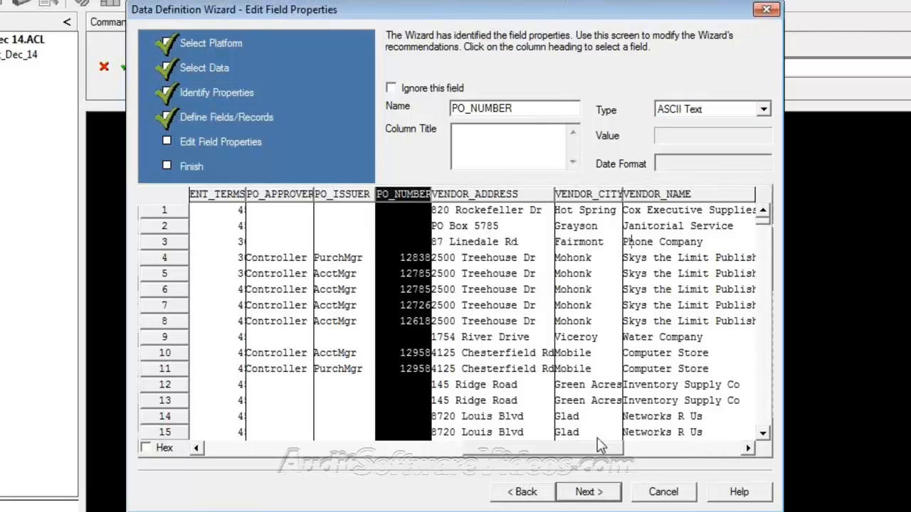
click(600, 498)
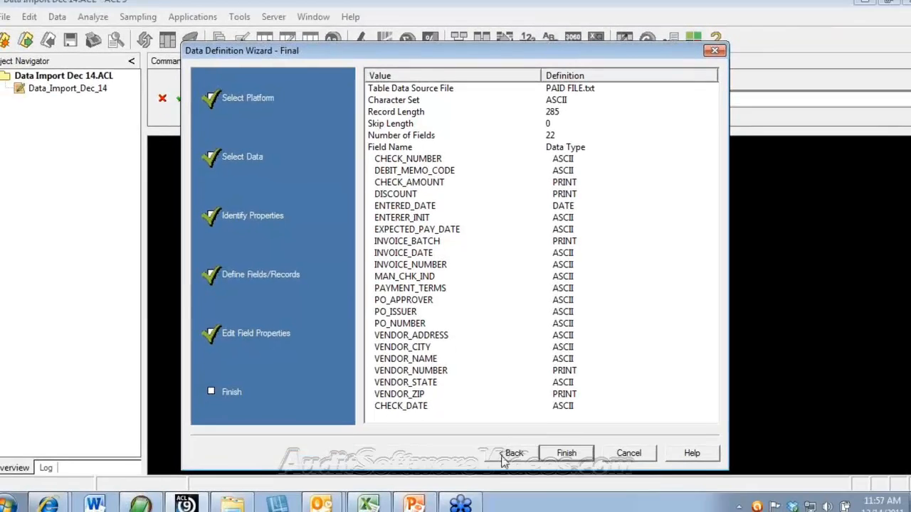
click(514, 493)
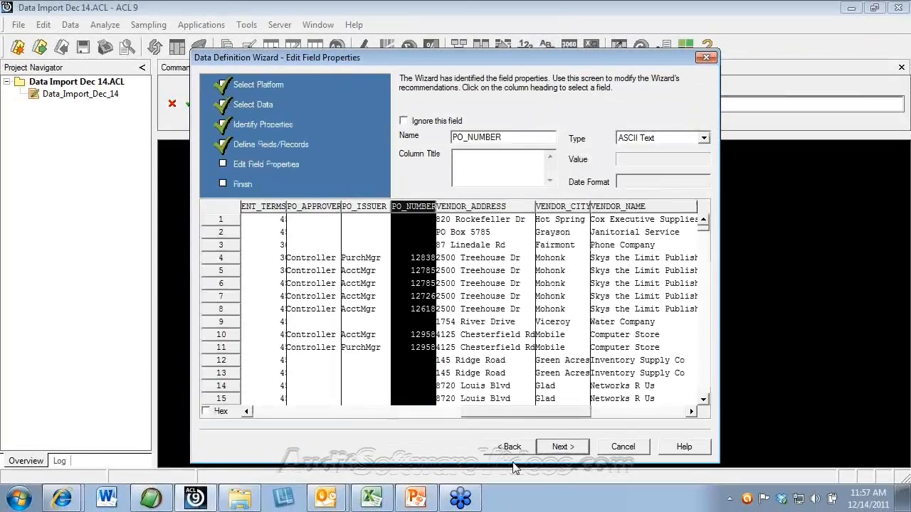
click(559, 446)
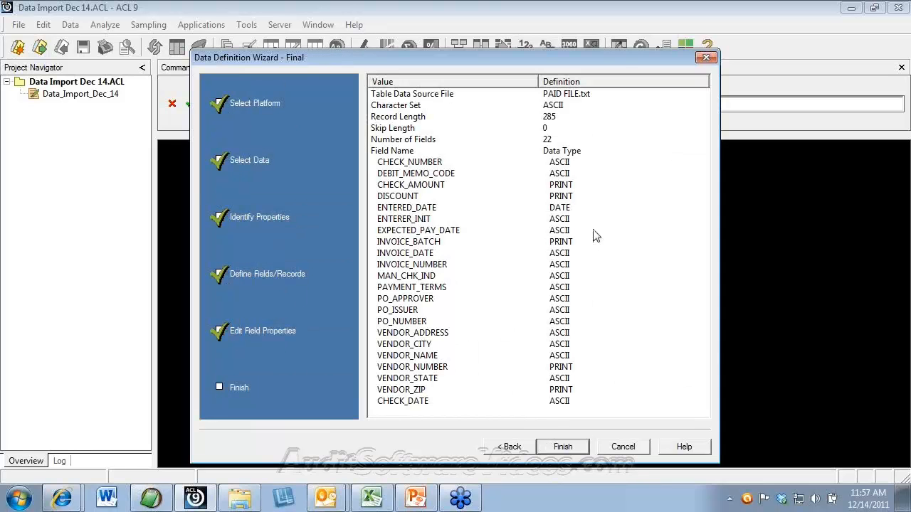
click(514, 448)
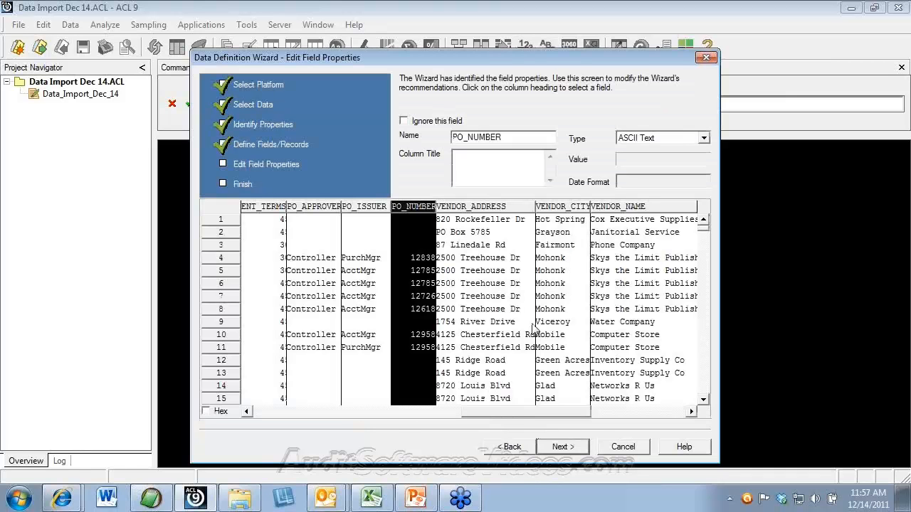
Step: Set INVOICE_BATCH to ASCII Text and advance to the Final page of field definitions
click(335, 414)
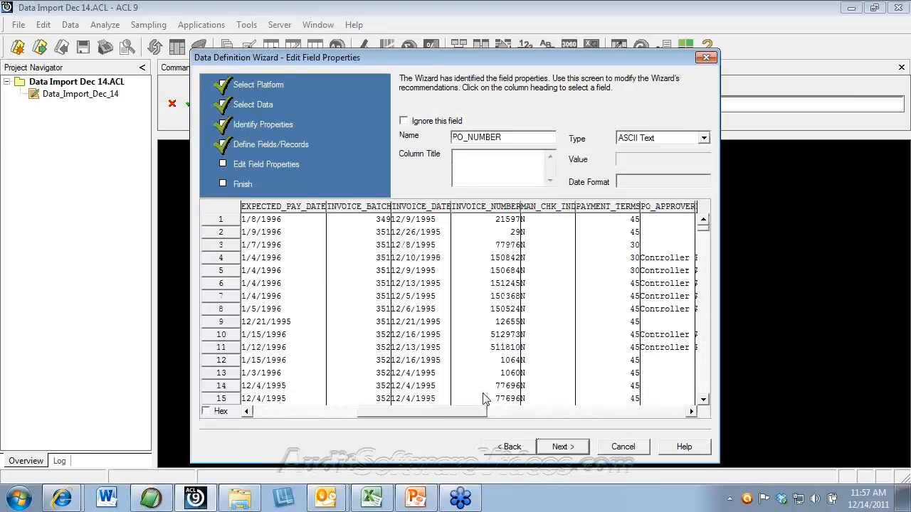
click(351, 214)
click(704, 138)
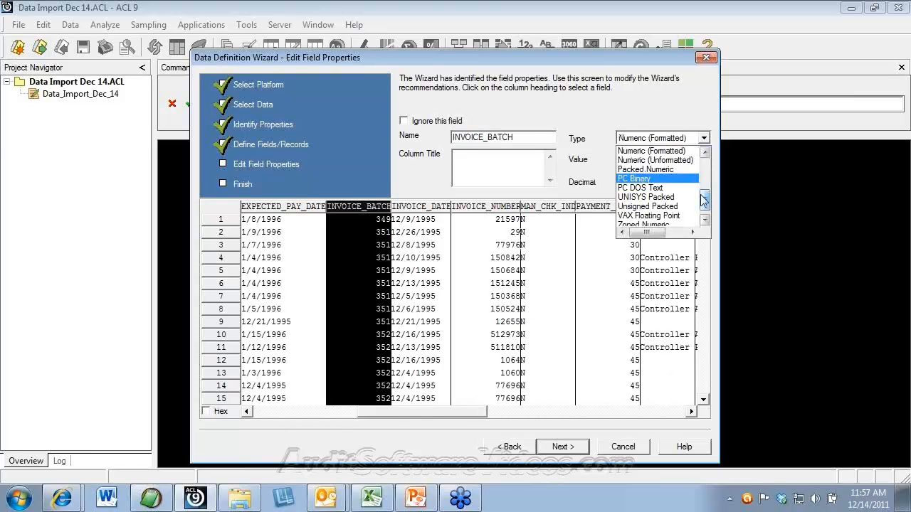
drag(703, 207, 703, 152)
click(685, 172)
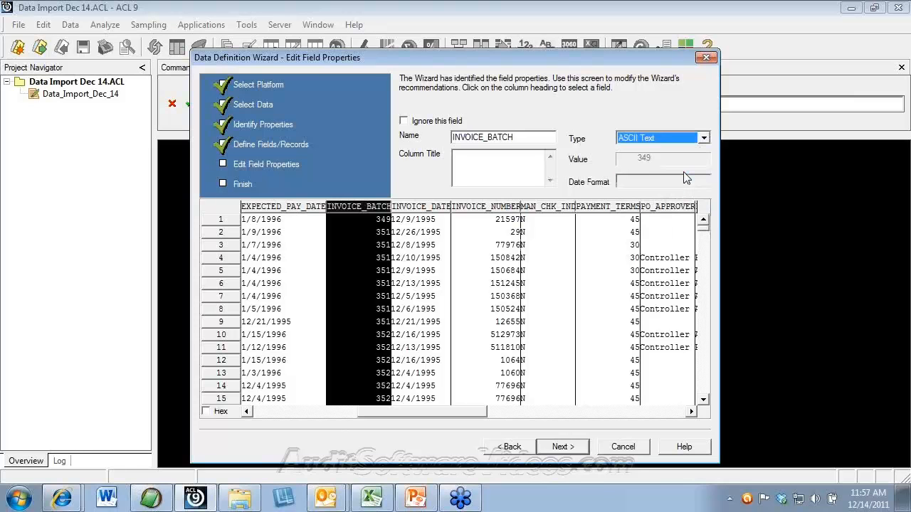
click(569, 455)
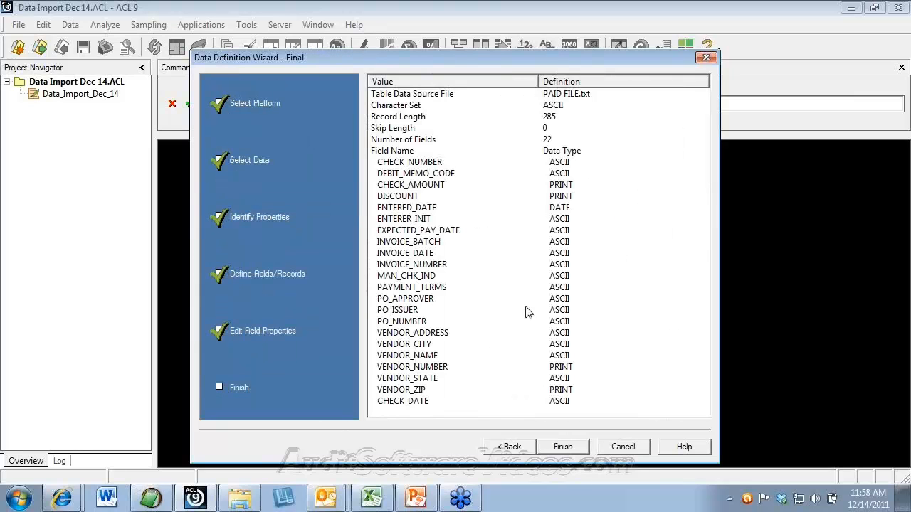
Step: Finish the wizard and save the table as paid_file_now_fix, showing 729 records
click(574, 448)
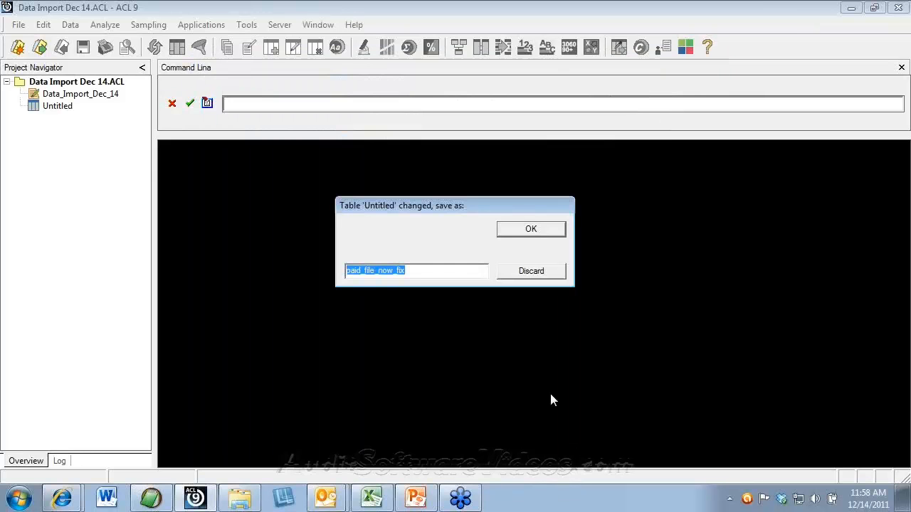
click(525, 234)
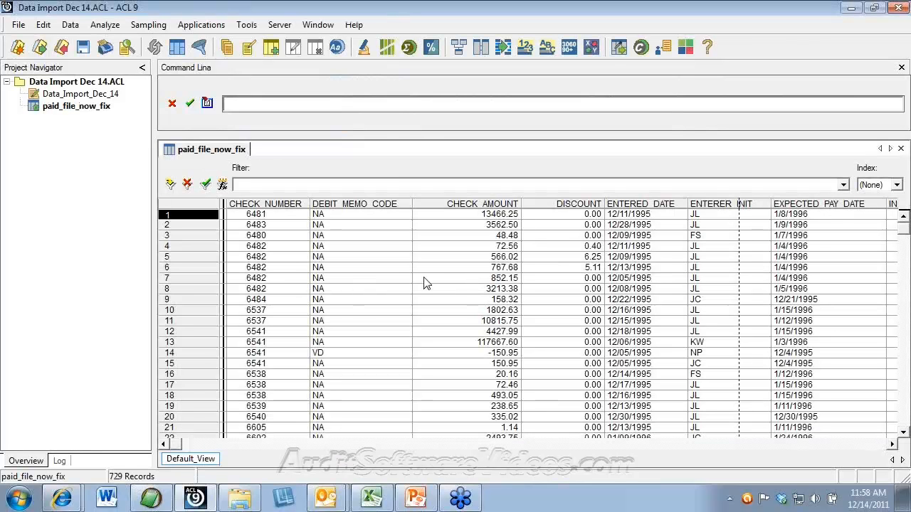
click(44, 24)
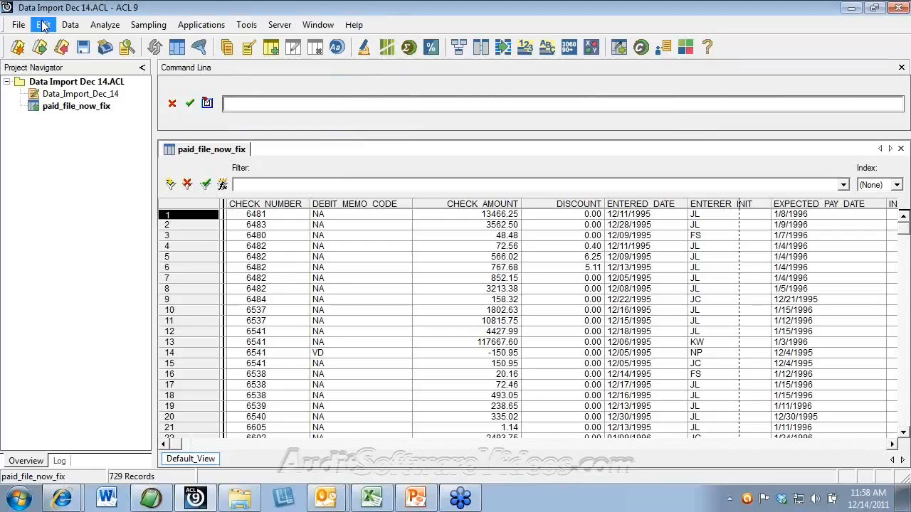
click(80, 138)
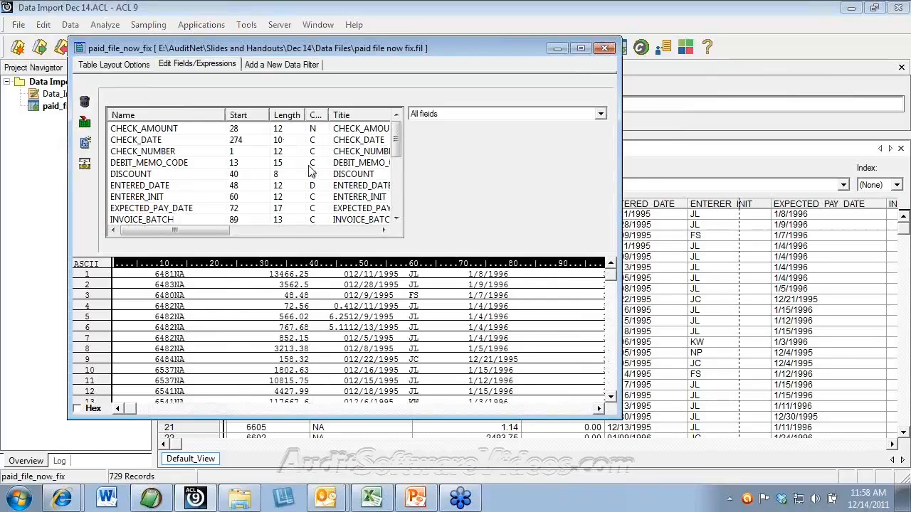
click(603, 50)
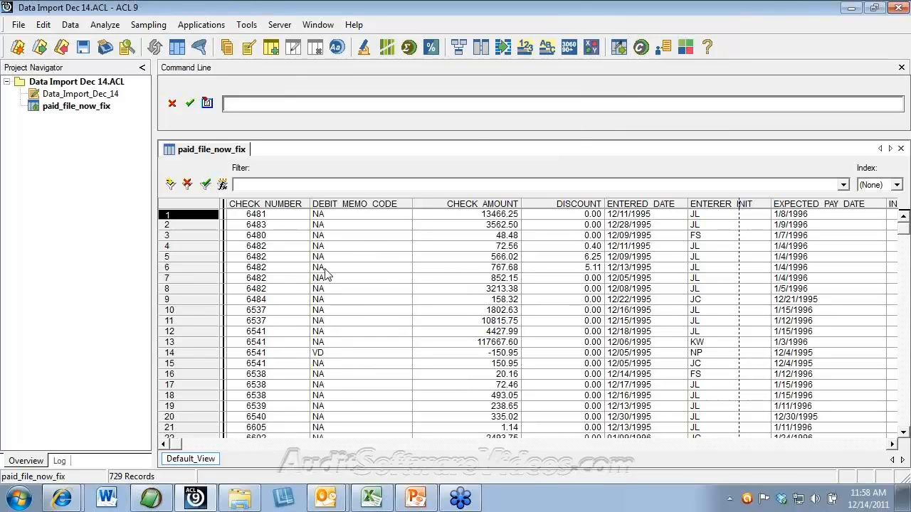
Step: Open PAID FILE.XLS from the Data Files folder window
click(241, 496)
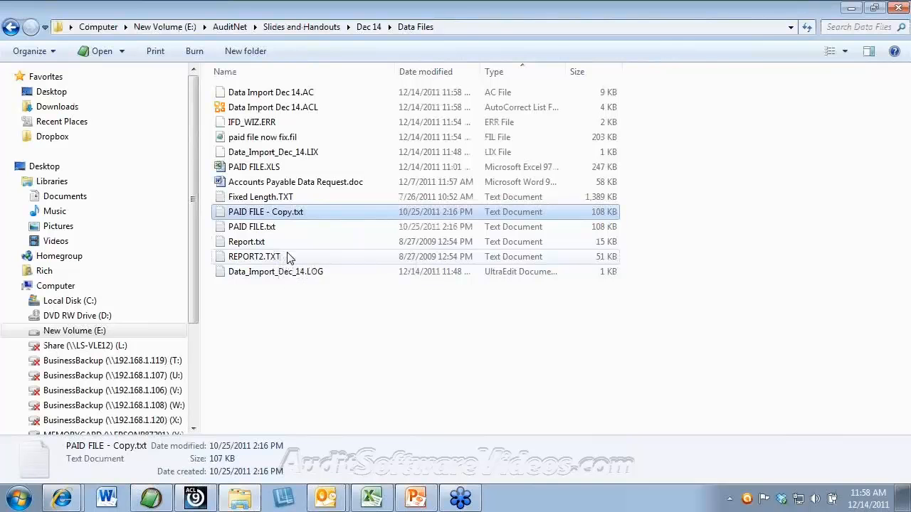
double_click(258, 172)
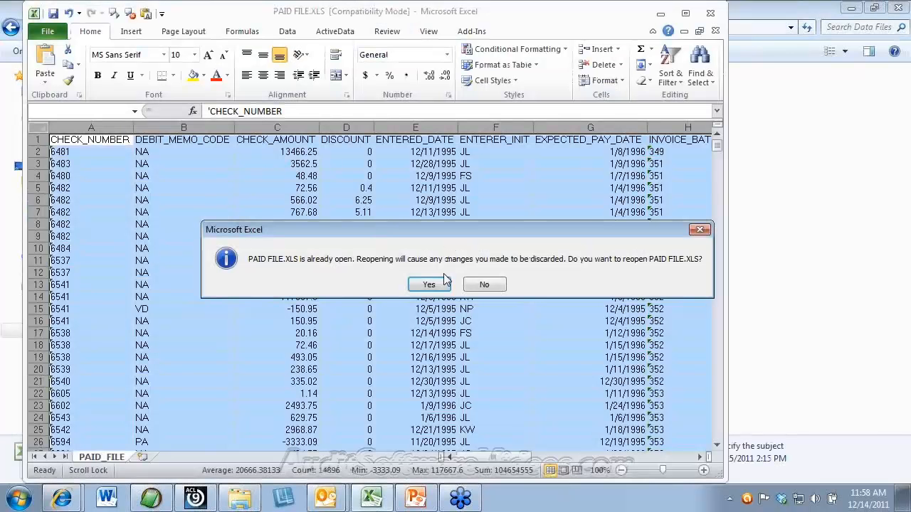
Step: Keep the open PAID FILE.XLS without reopening, maximize Excel, and select row 2
click(495, 284)
click(686, 14)
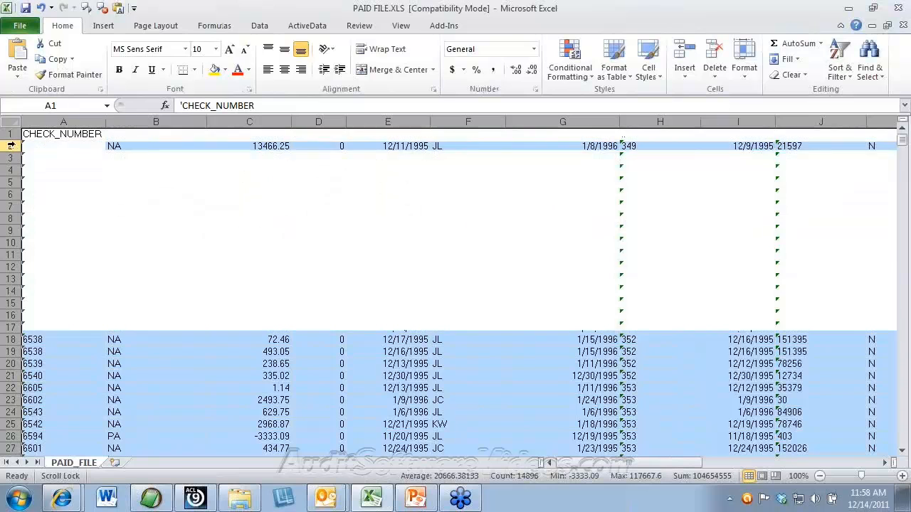
click(11, 146)
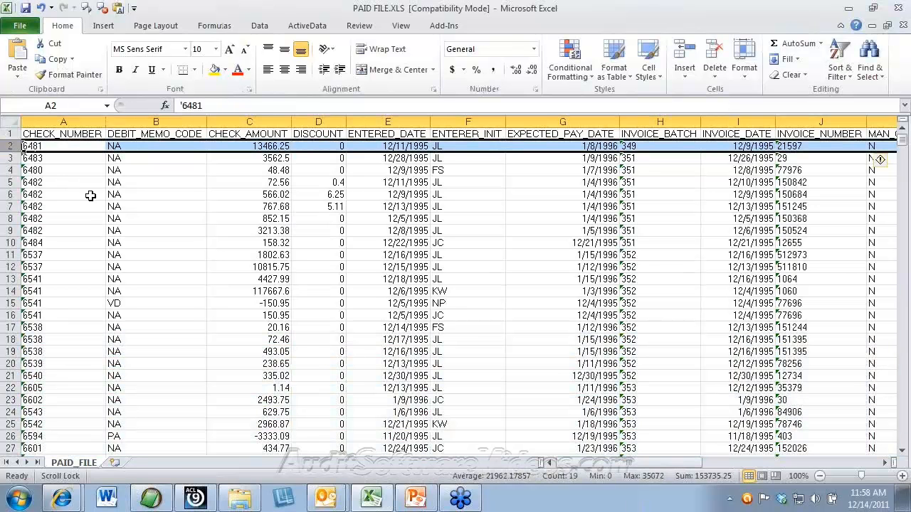
click(193, 189)
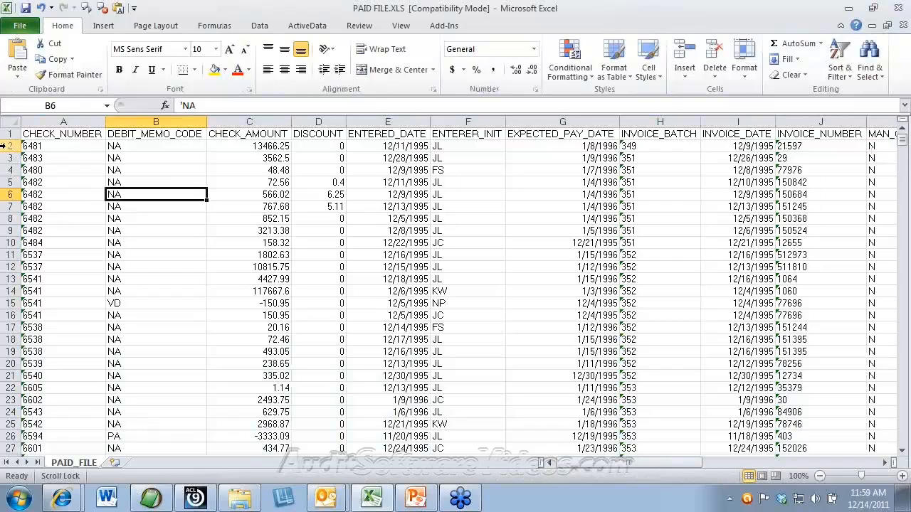
click(8, 145)
Step: Insert a blank row above the first data row
right_click(13, 145)
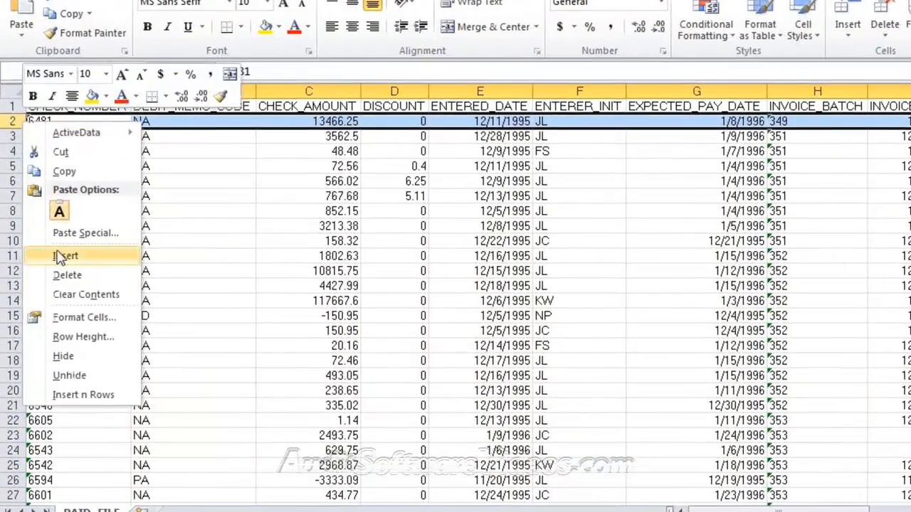
click(62, 258)
click(76, 120)
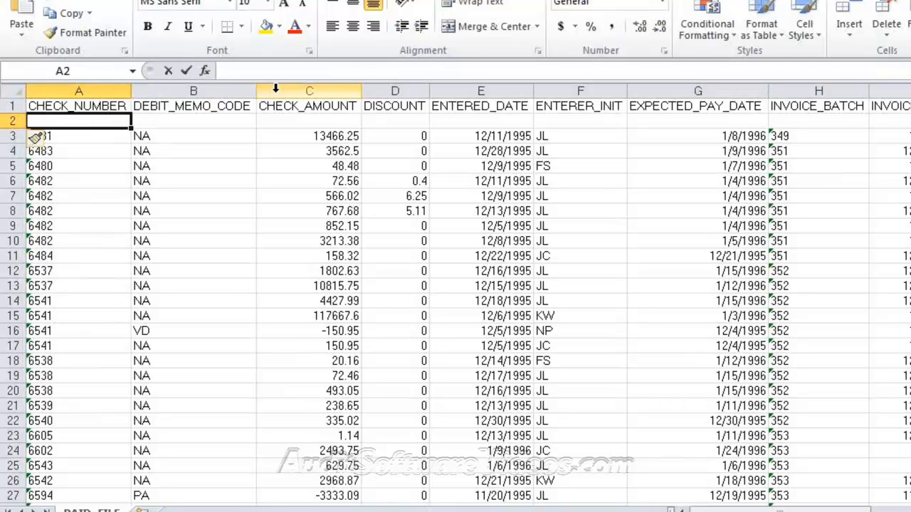
Step: Enter type markers T, T and 0 in row 2 and select the row through column G
text(t)
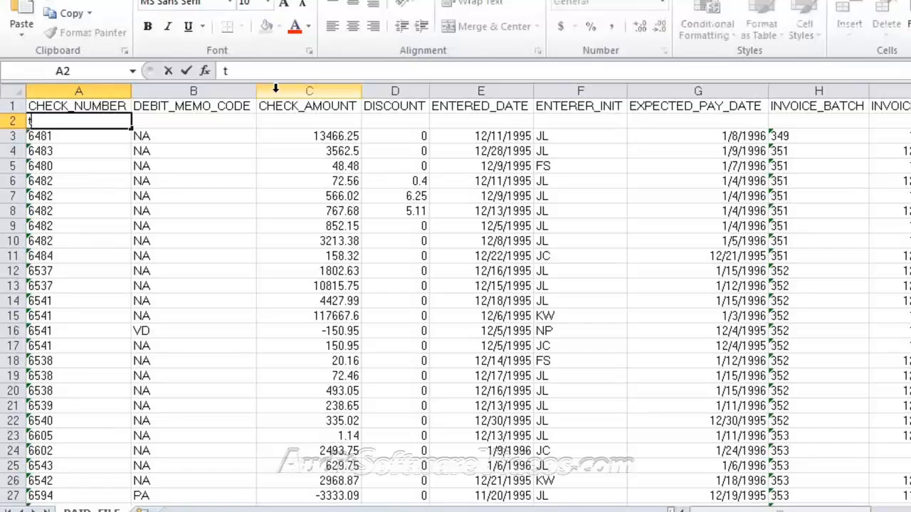
text(T)
key(Tab)
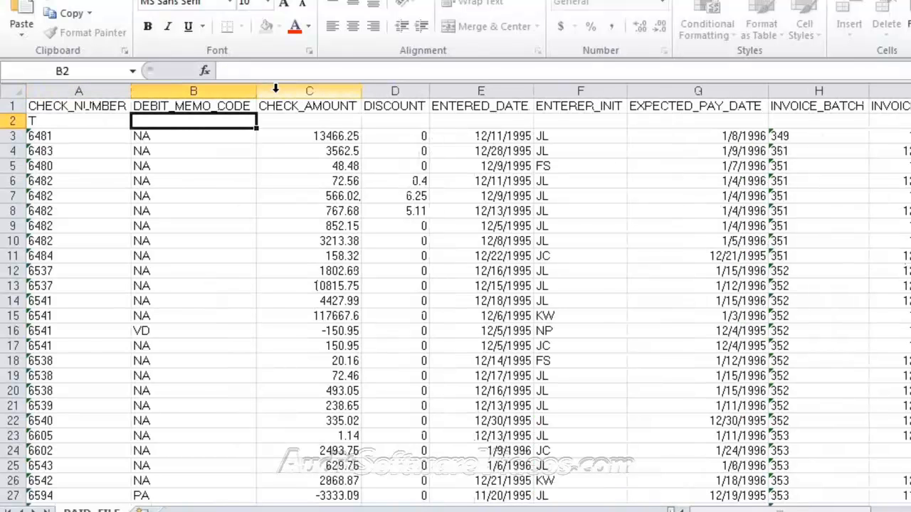
text(T)
key(Tab)
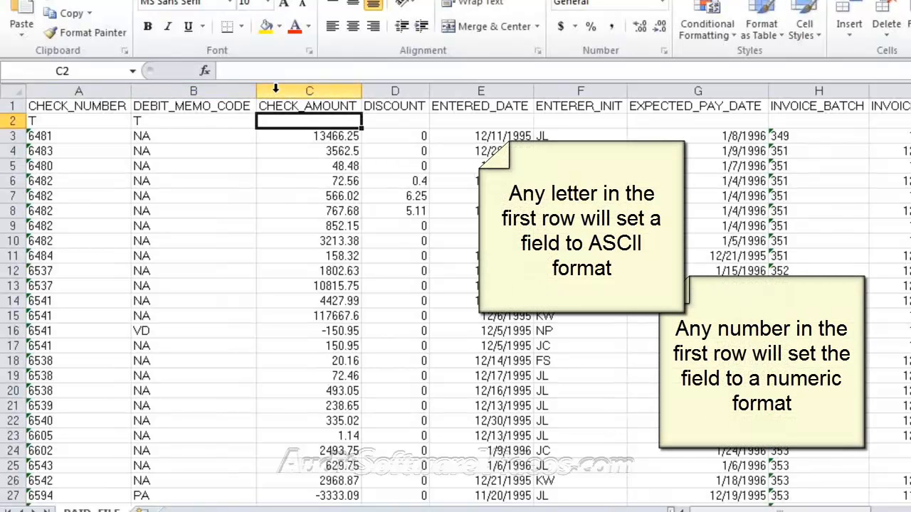
text(0)
key(Left)
key(Left)
key(shift+Right)
key(shift+Right)
key(shift+Right)
key(shift+Right)
key(shift+Right)
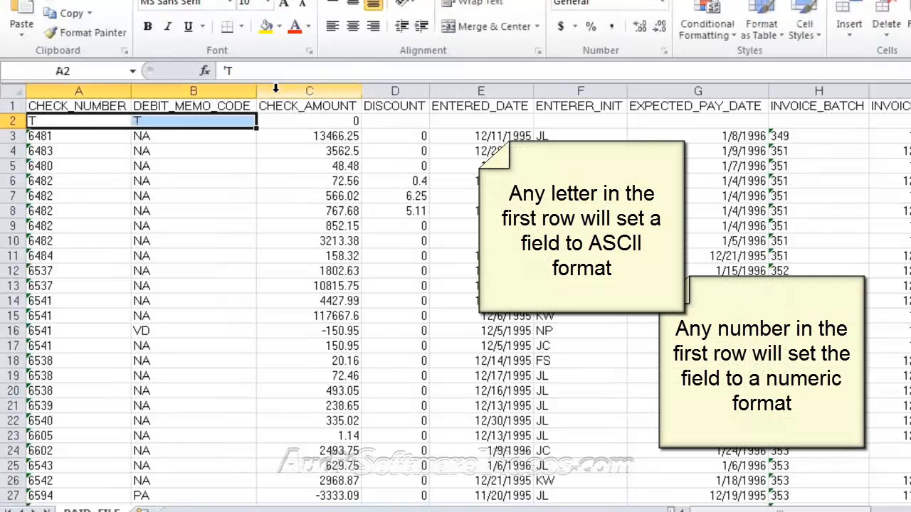
key(shift+Right)
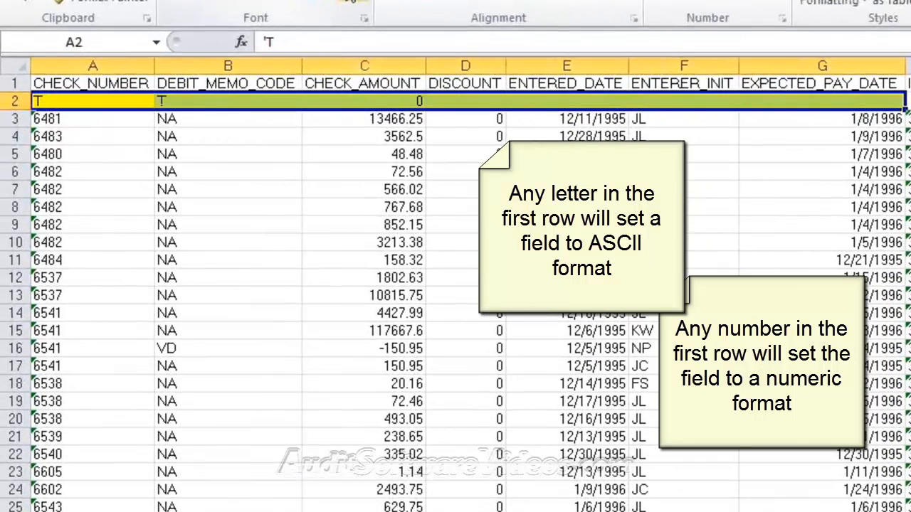
Step: Enter marker 0 in D2 under DISCOUNT and t in E2 and F2
click(413, 169)
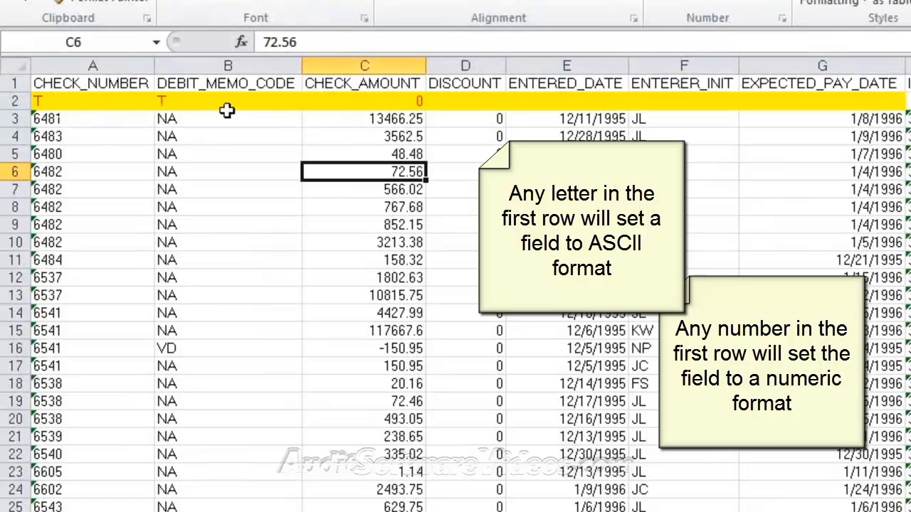
click(341, 99)
click(485, 99)
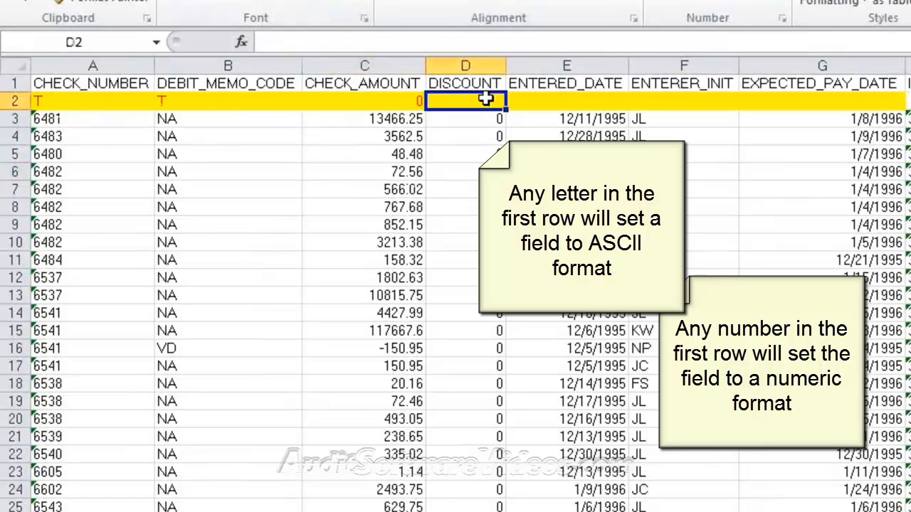
text(0)
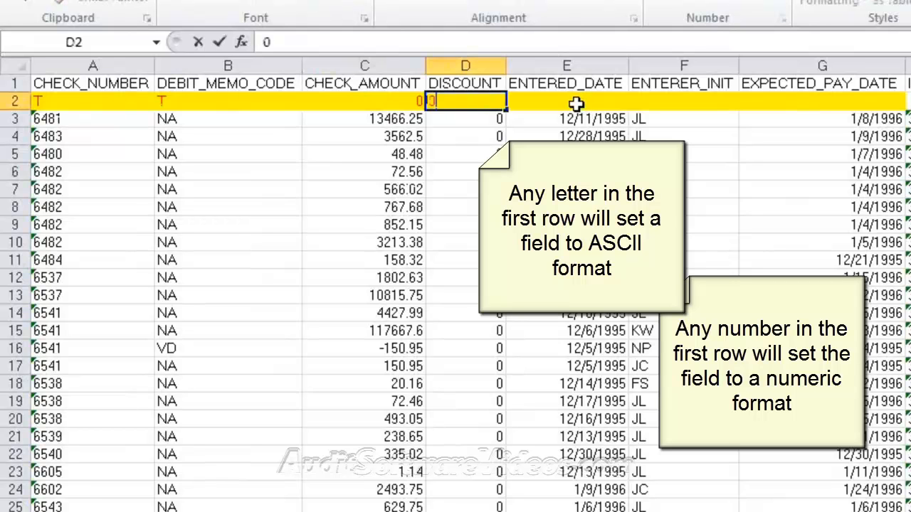
click(571, 101)
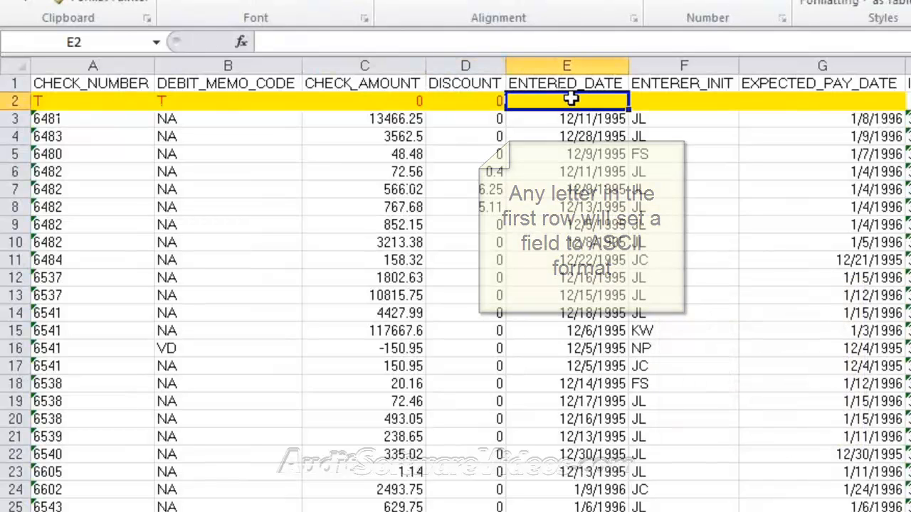
text(t)
key(Tab)
text(t)
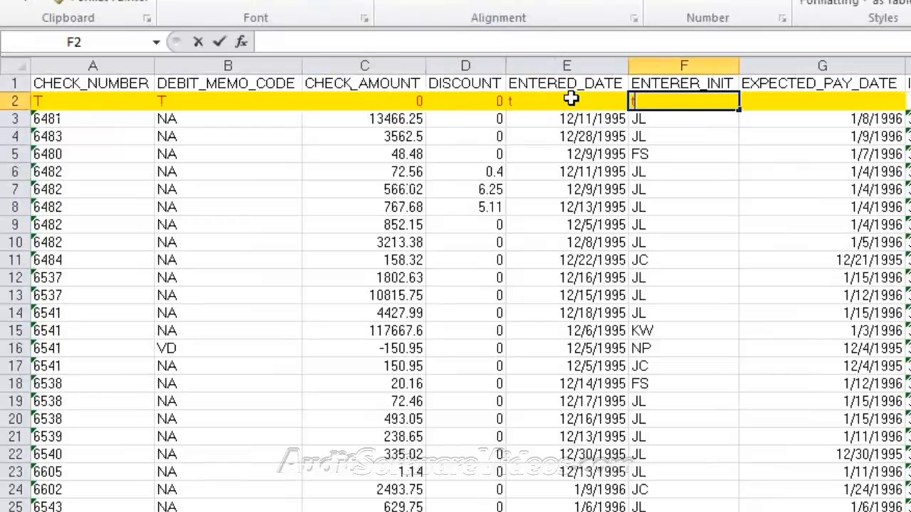
key(Tab)
Step: Copy the t marker from F2 and paste it across G2 through the last column
key(Left)
key(ctrl+c)
key(Right)
key(shift+Right)
key(shift+Right)
key(shift+Right)
key(shift+Right)
key(shift+Right)
key(shift+Right)
key(shift+Right)
key(shift+Right)
key(shift+Right)
key(shift+Right)
key(shift+Right)
key(shift+Right)
key(shift+Right)
key(shift+Right)
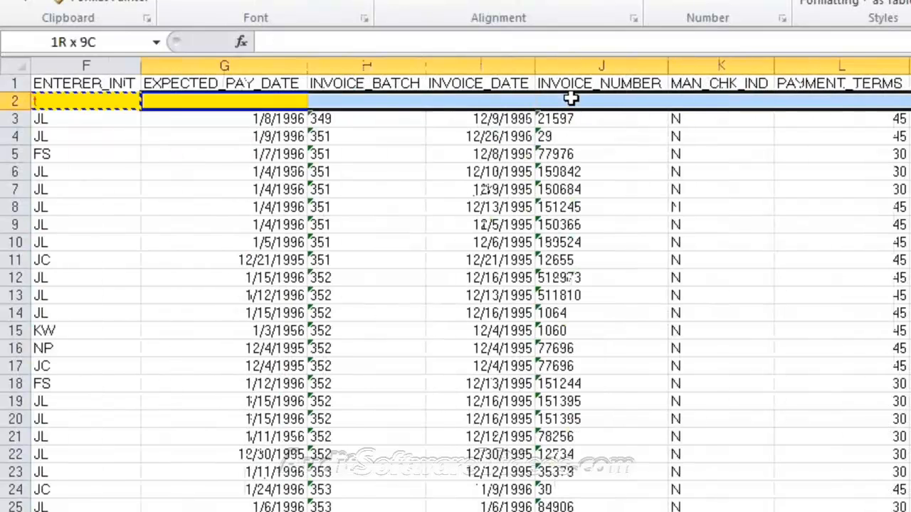
key(shift+Right)
key(shift+Right)
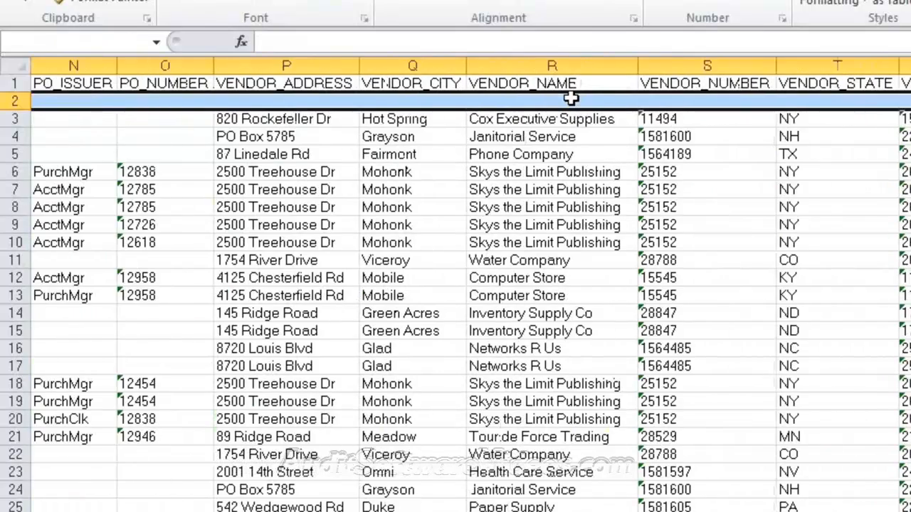
key(ctrl+v)
key(Right)
key(Right)
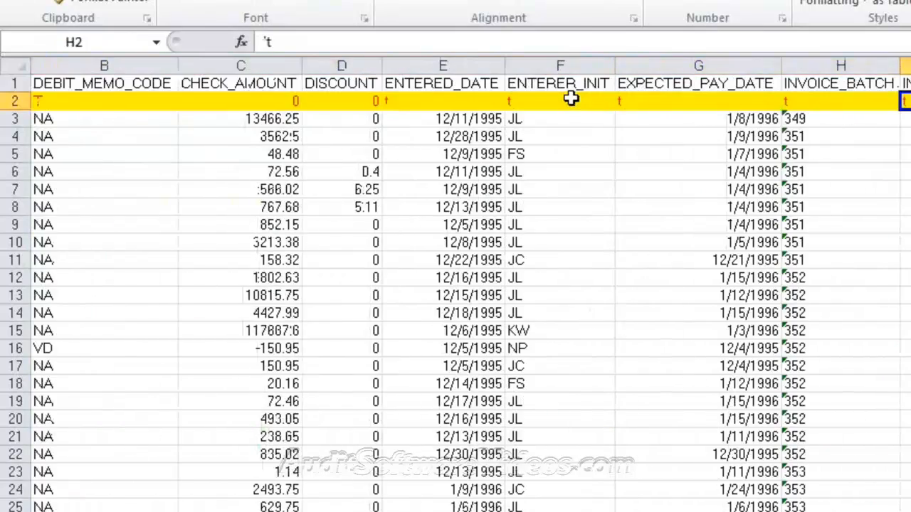
key(Right)
key(Right)
key(Right)
key(Right)
key(Right)
key(Right)
key(Right)
key(Right)
key(Right)
key(Right)
key(Right)
key(Right)
key(Right)
key(Right)
key(Right)
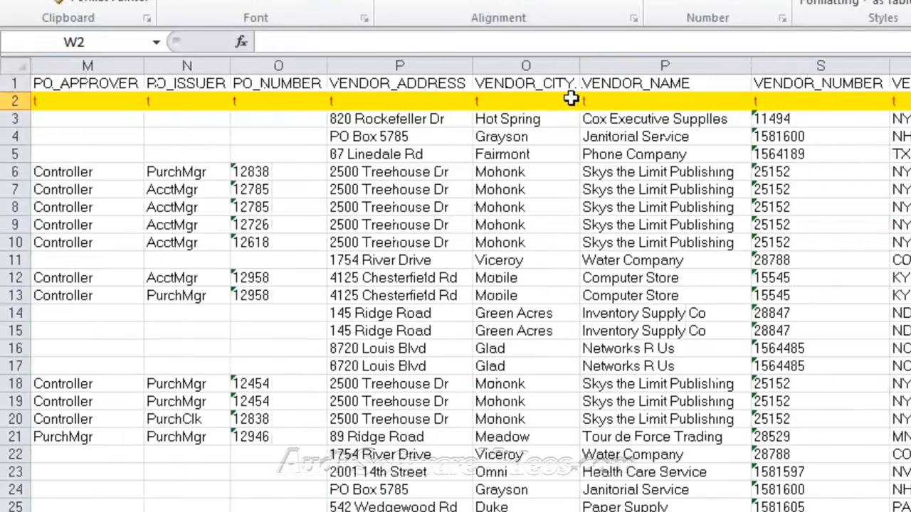
key(Left)
key(Left)
key(Left)
key(Left)
key(Left)
key(Left)
key(Left)
key(Left)
key(Left)
key(Left)
key(Left)
key(Left)
key(Left)
key(Left)
key(Left)
key(Left)
key(Left)
key(Left)
key(Left)
key(Left)
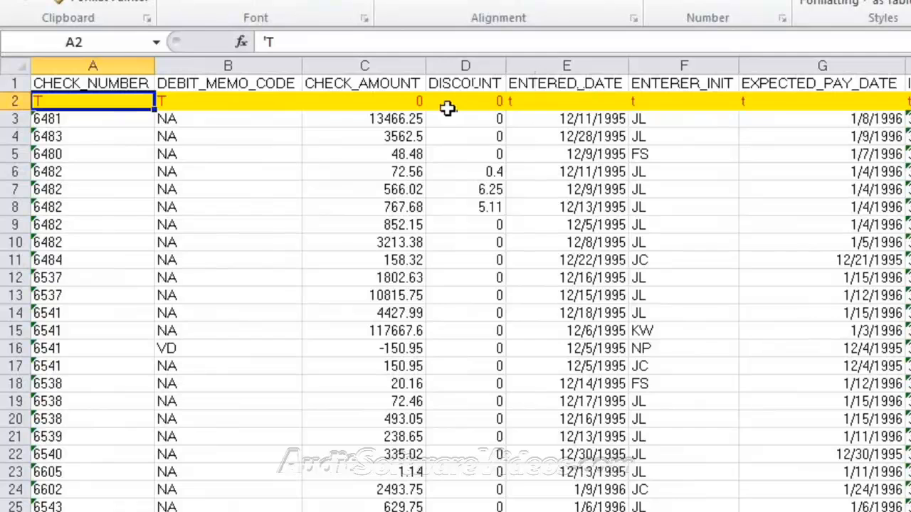
click(477, 121)
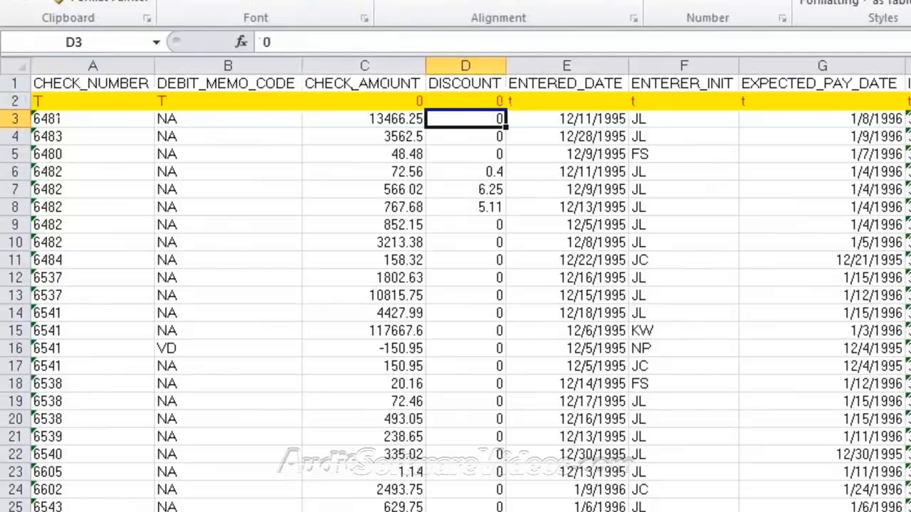
key(alt+f)
key(Escape)
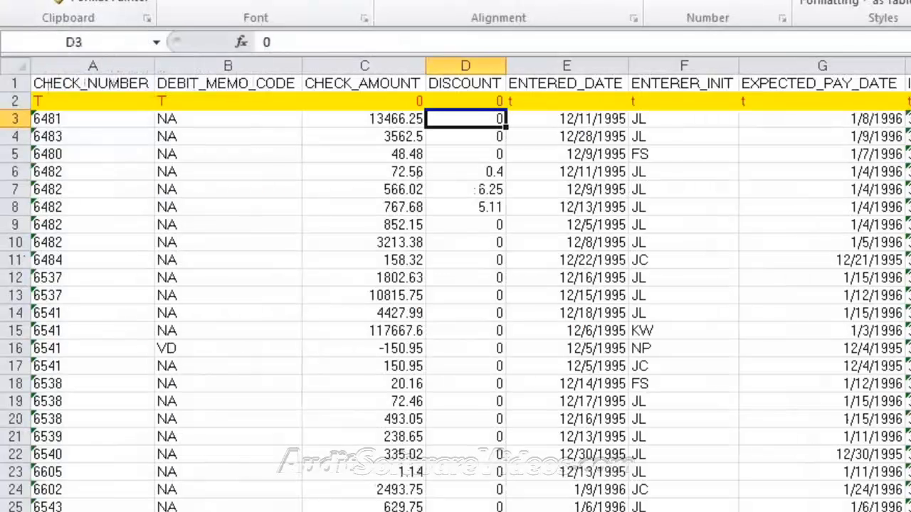
Step: Save the sheet as Text (Tab delimited) under the name PAID FILE_FORMATTED.txt
key(alt+f)
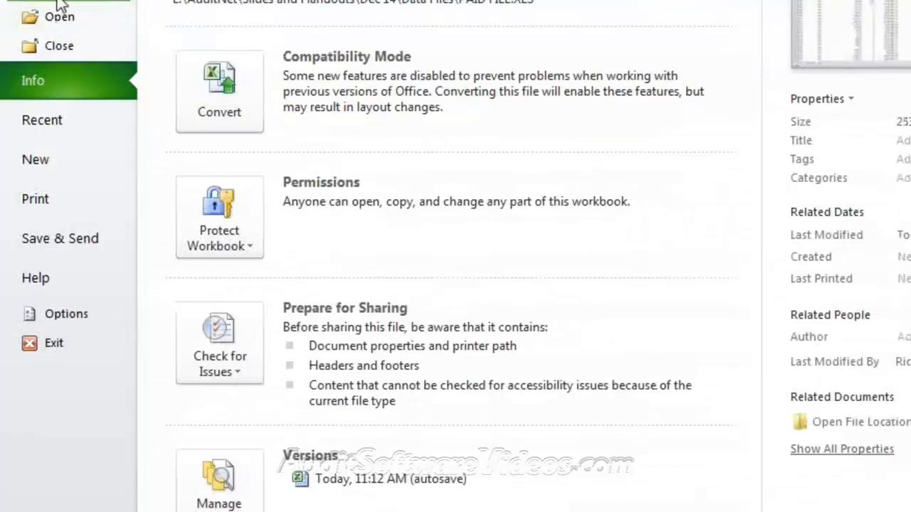
key(Escape)
key(F12)
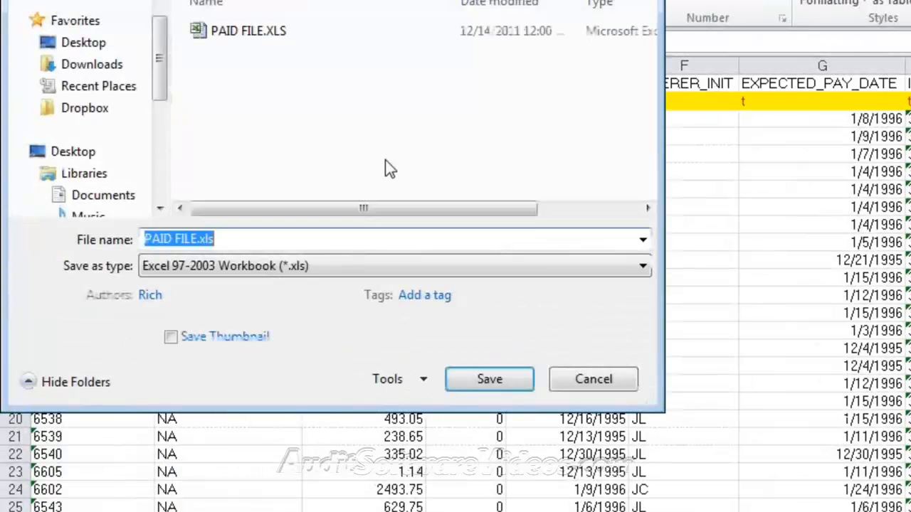
click(403, 265)
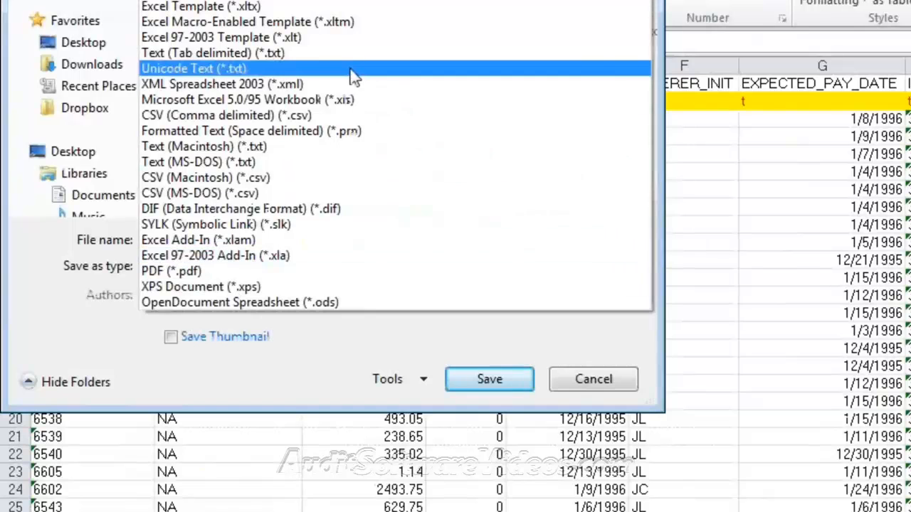
click(351, 54)
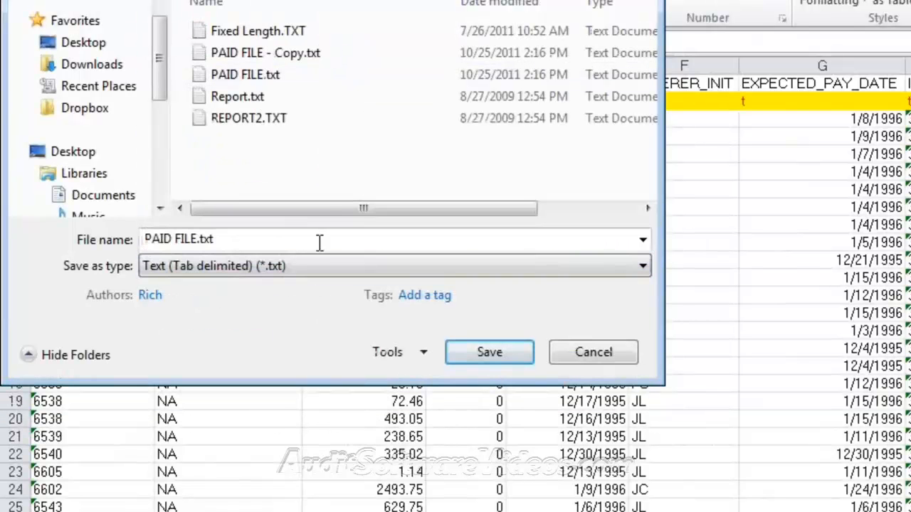
click(219, 242)
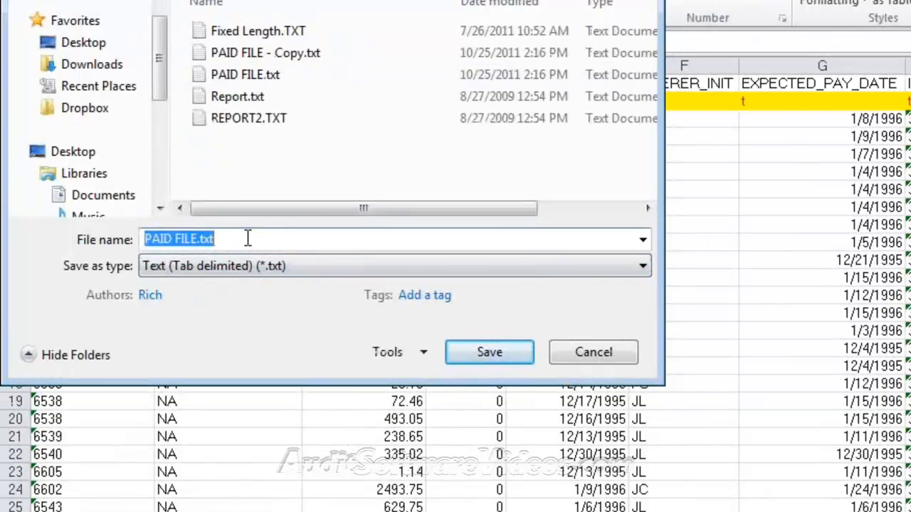
click(247, 239)
text(_FORMATTE)
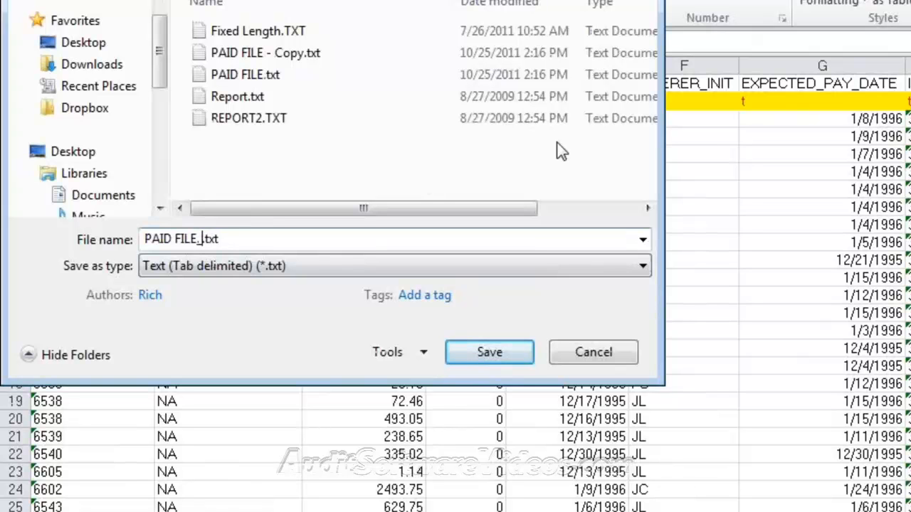
text(D)
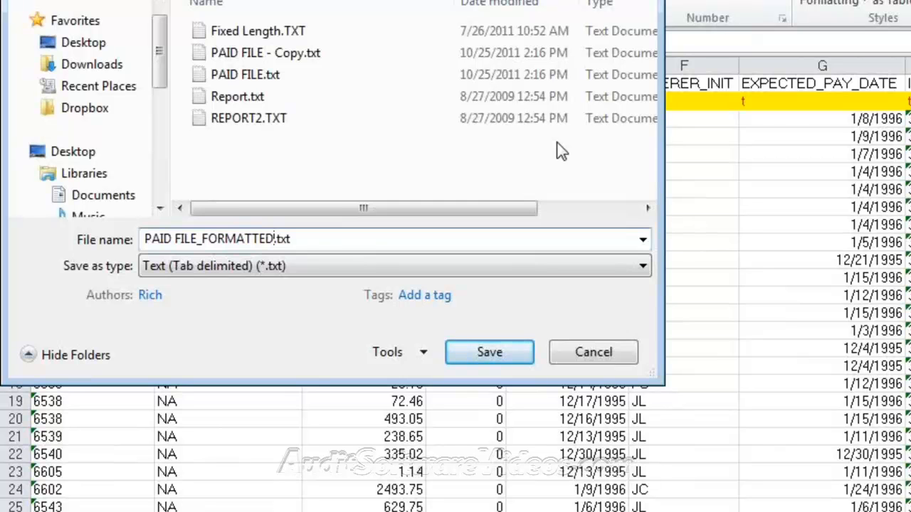
key(Return)
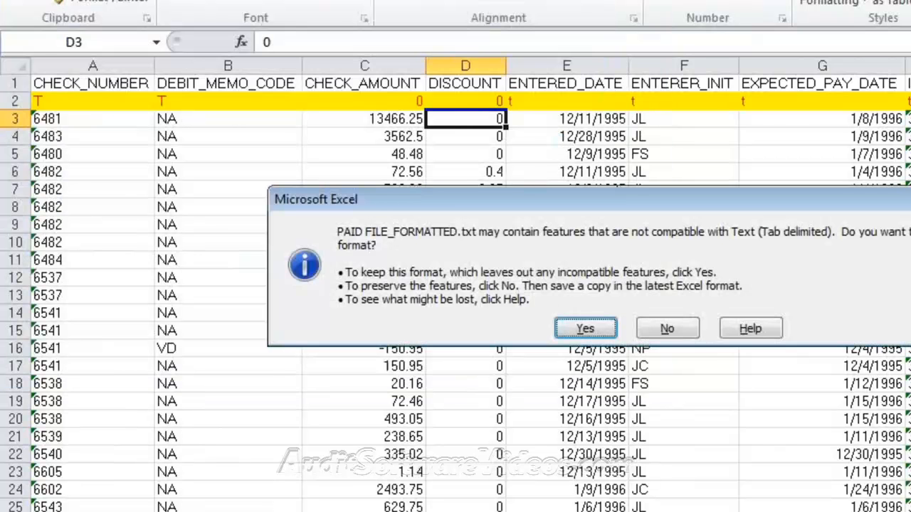
Step: Keep the tab-delimited format, close the workbook without saving, and return to ACL 9
click(583, 333)
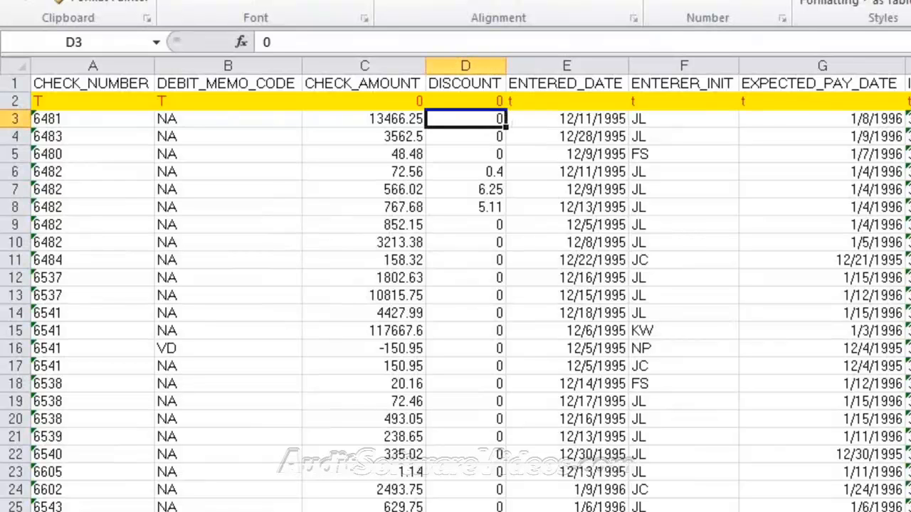
key(ctrl+w)
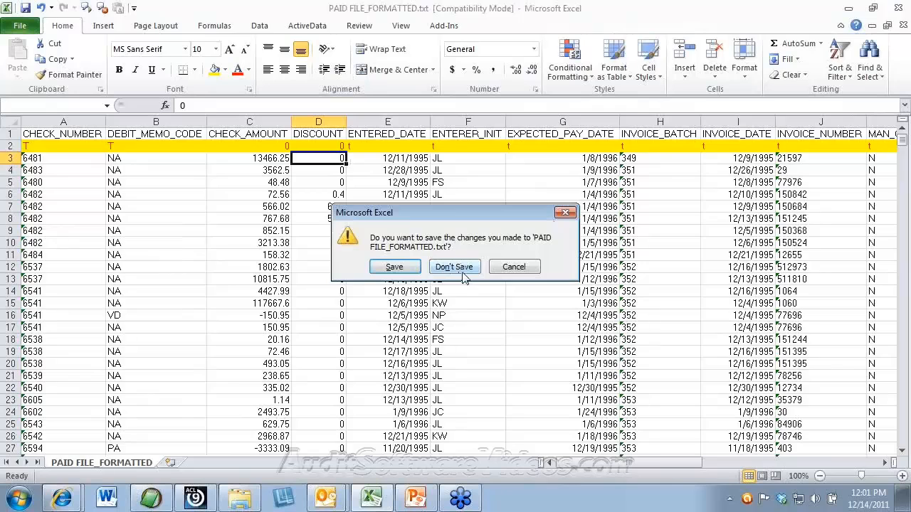
click(459, 269)
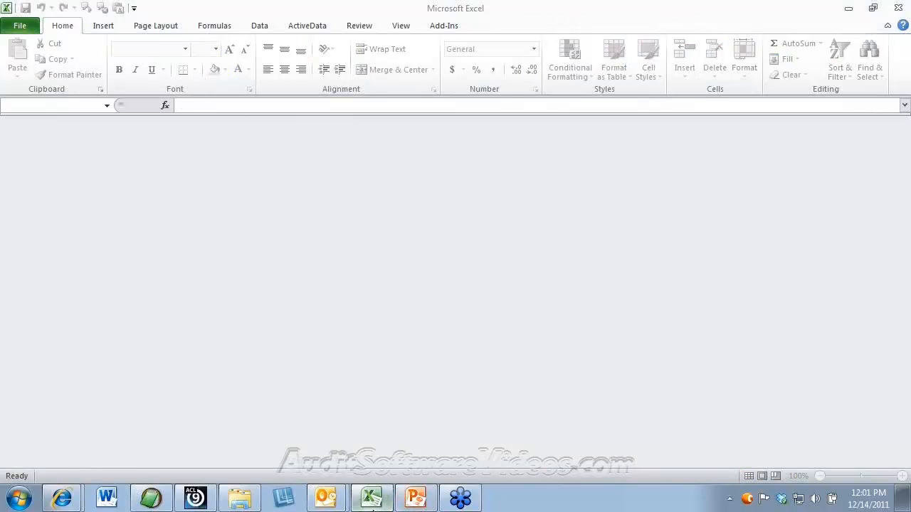
click(195, 497)
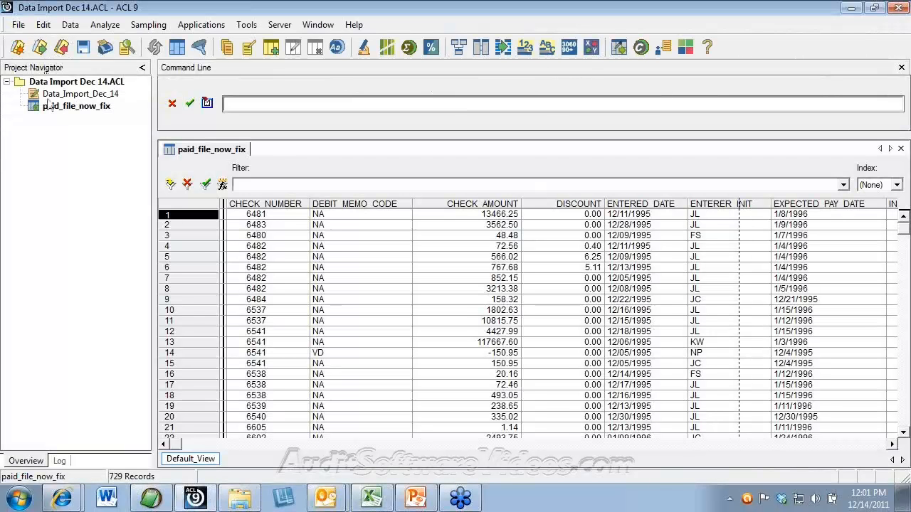
Step: Launch the Data Definition Wizard via New > Table on the Data Import Dec 14.ACL project
click(25, 30)
mouse_move(118, 42)
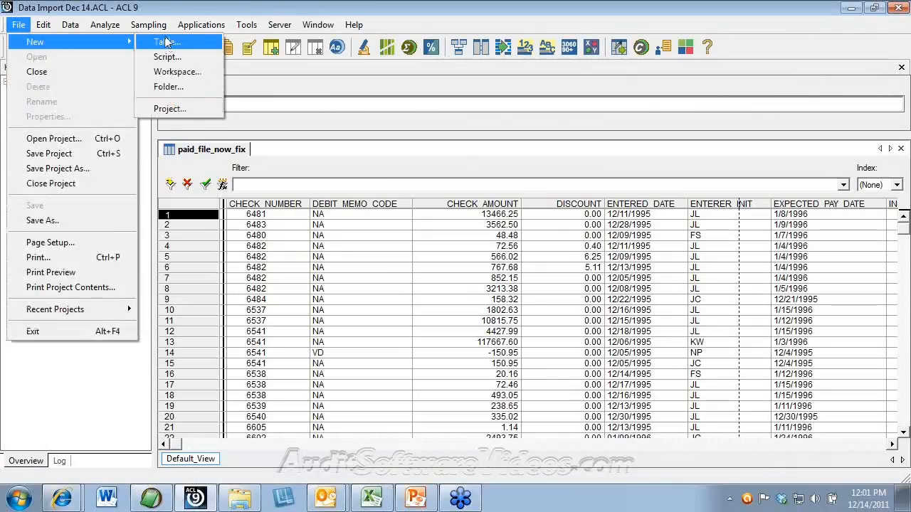
click(18, 24)
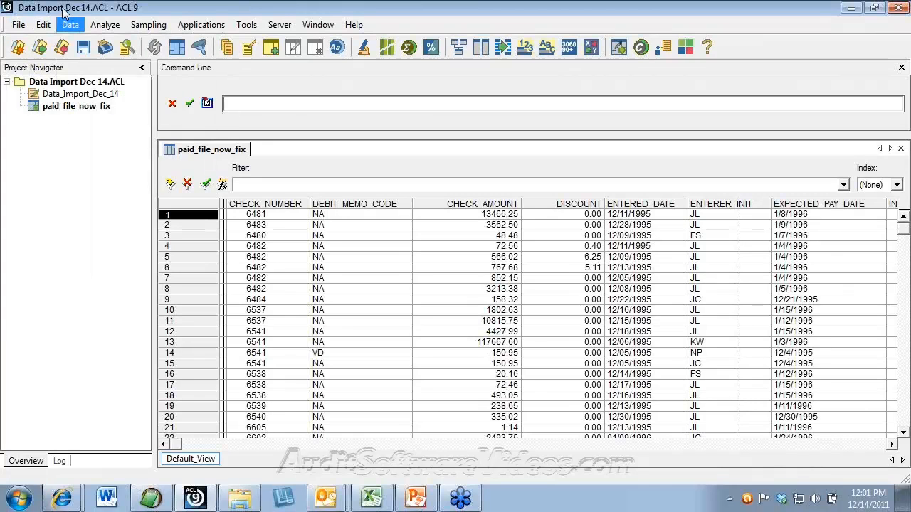
right_click(54, 84)
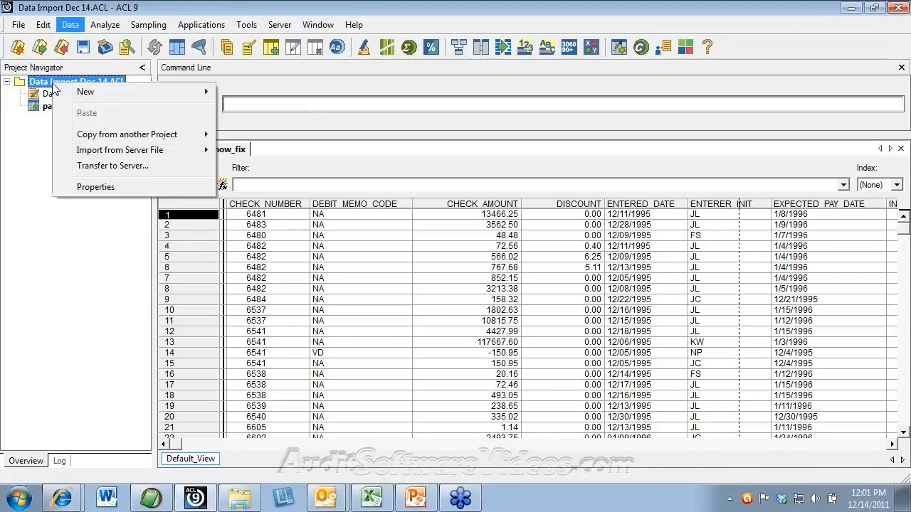
click(46, 123)
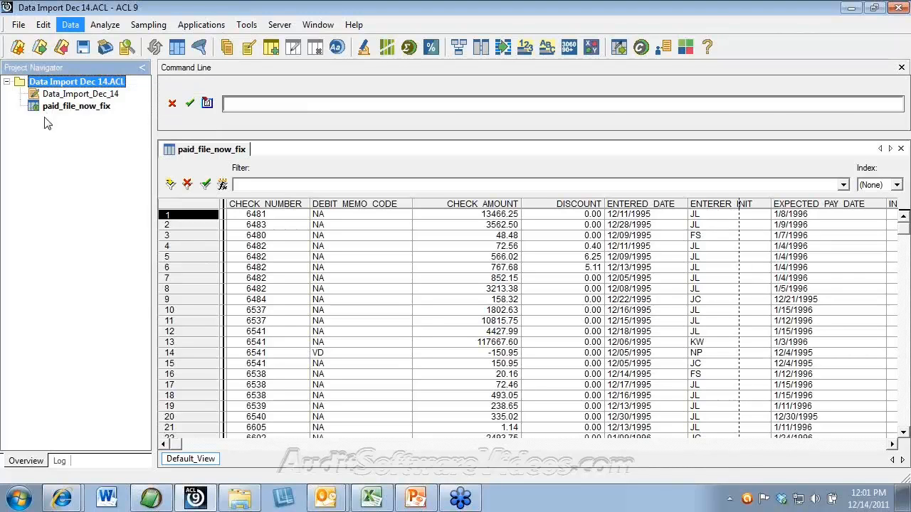
right_click(70, 80)
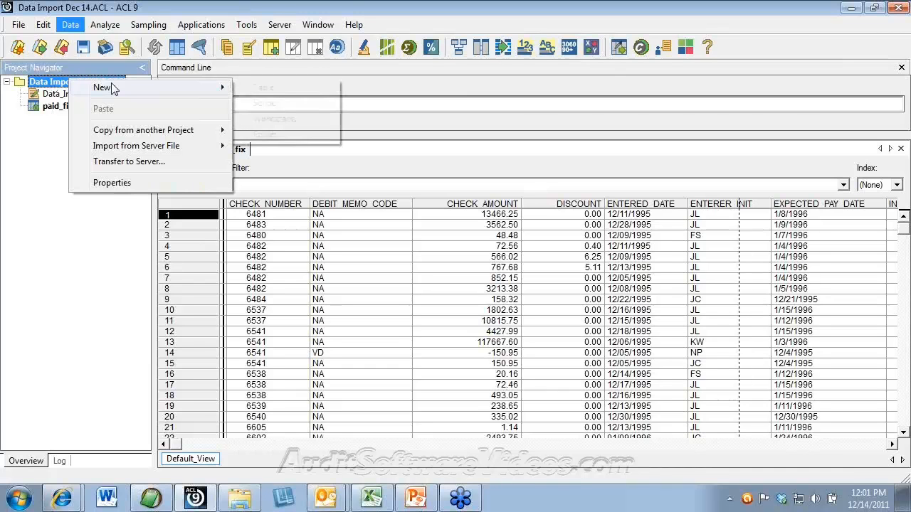
mouse_move(112, 87)
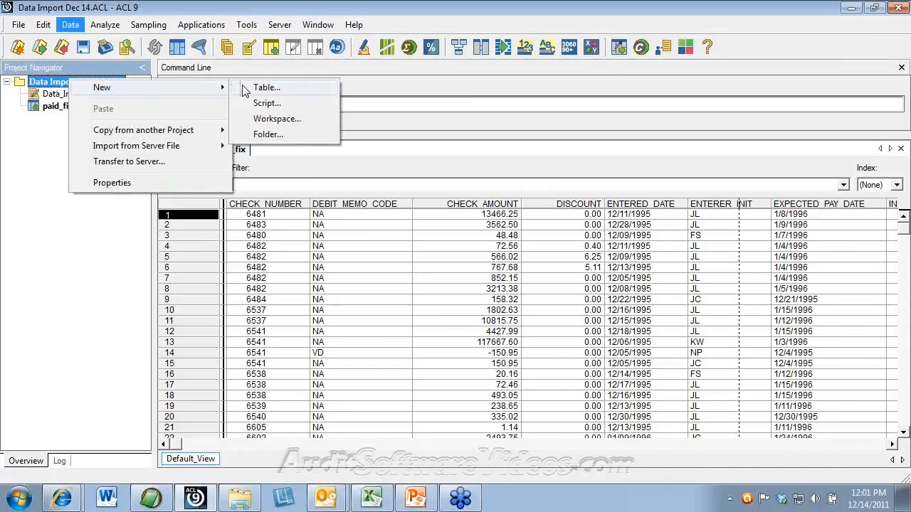
click(283, 94)
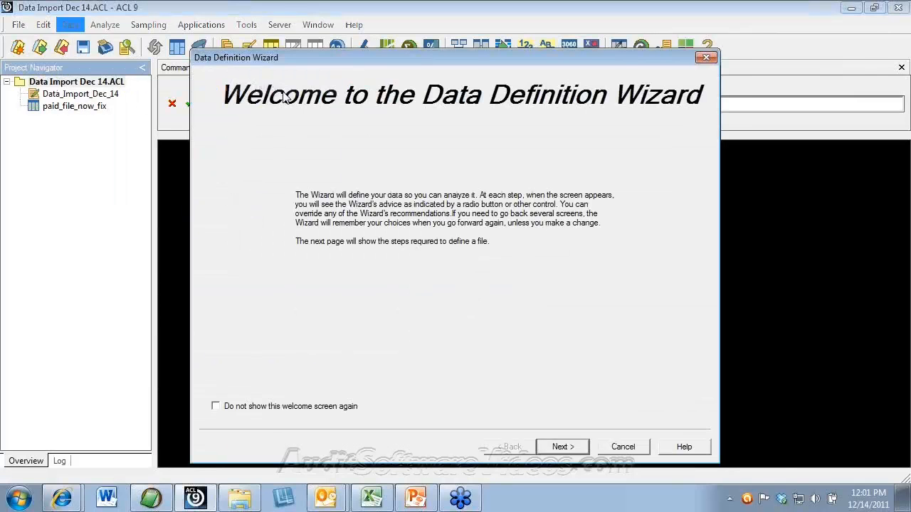
Step: Load PAID FILE_FORMATTED.txt from disk as ASCII tab-delimited data, accepting the line 2 error
click(563, 447)
click(563, 447)
click(562, 446)
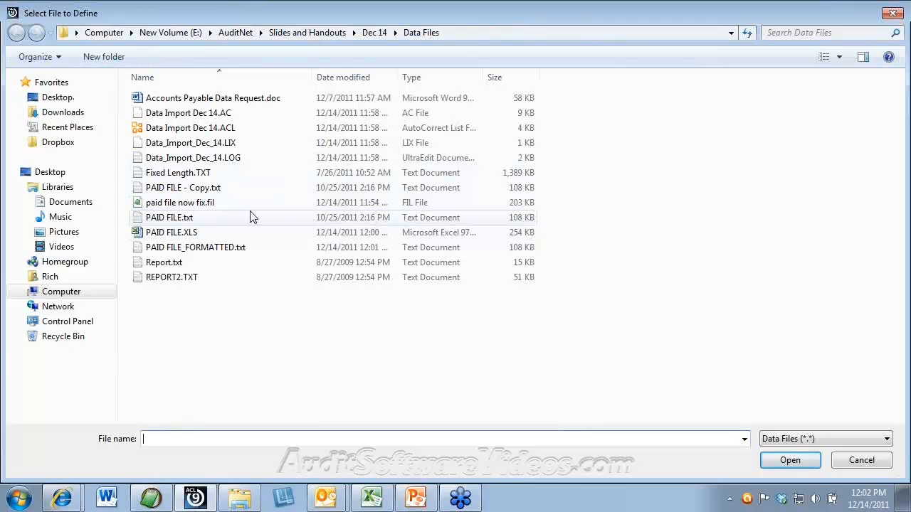
click(226, 249)
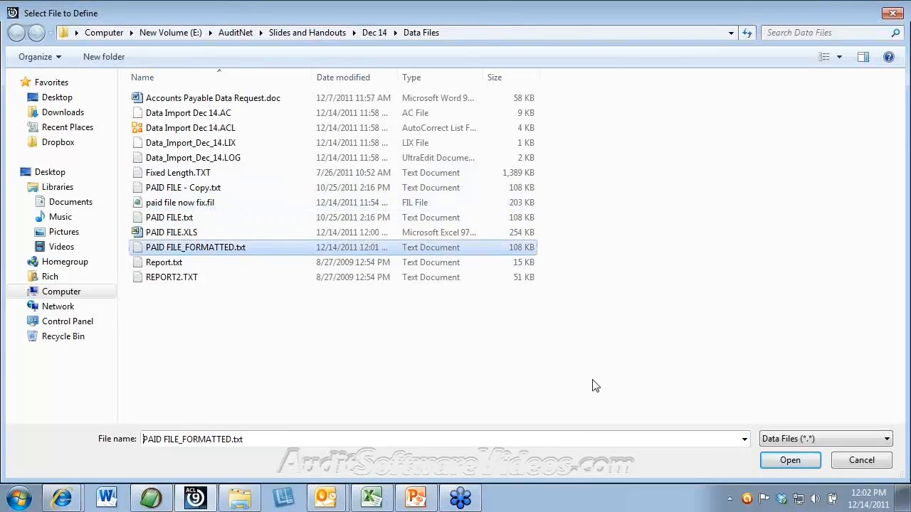
click(803, 461)
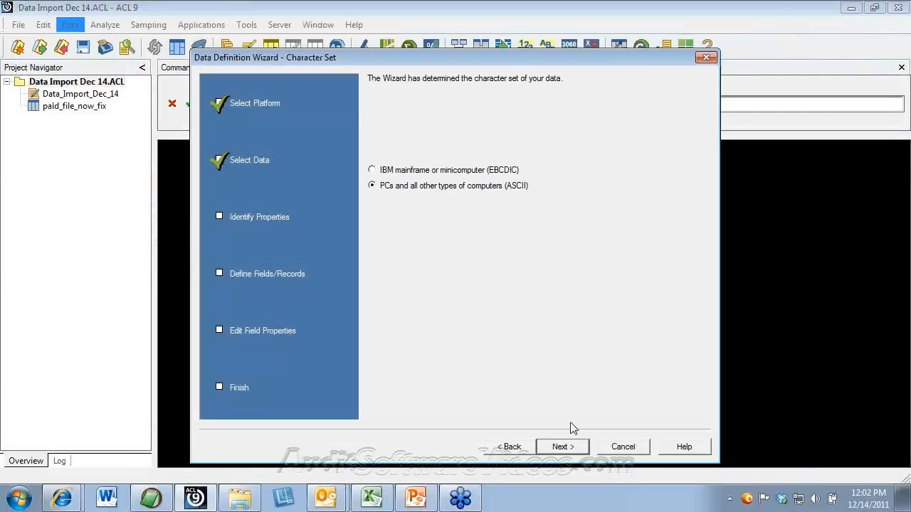
click(571, 453)
click(576, 451)
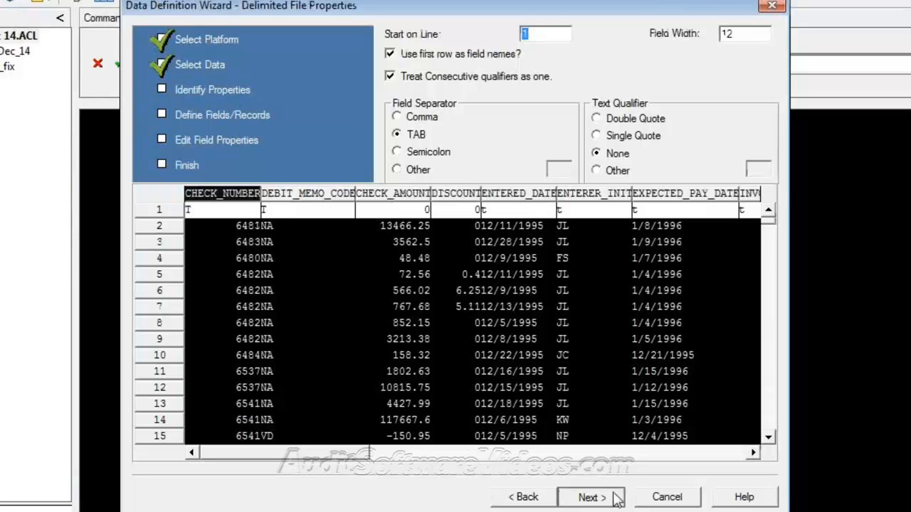
click(589, 496)
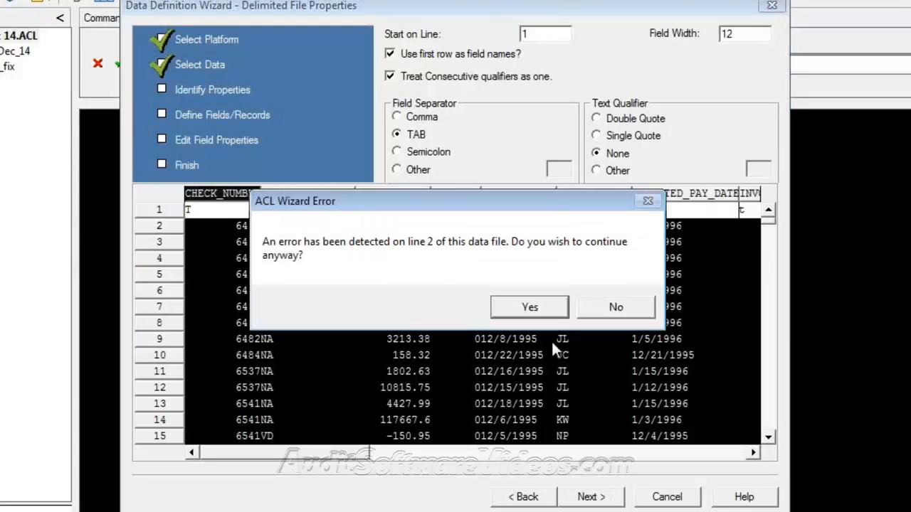
click(534, 308)
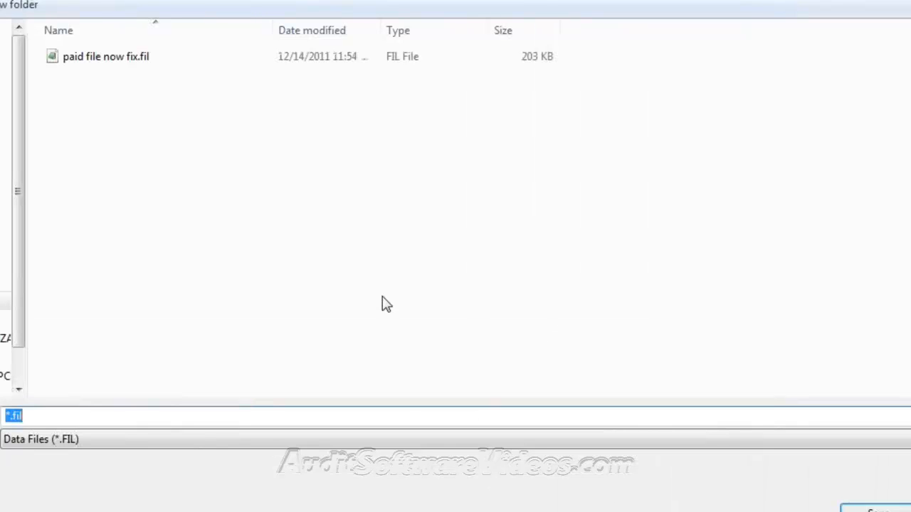
Step: Name the data file 'paid file forma' and continue past the bad-lines list to Edit Field Properties
text(paid )
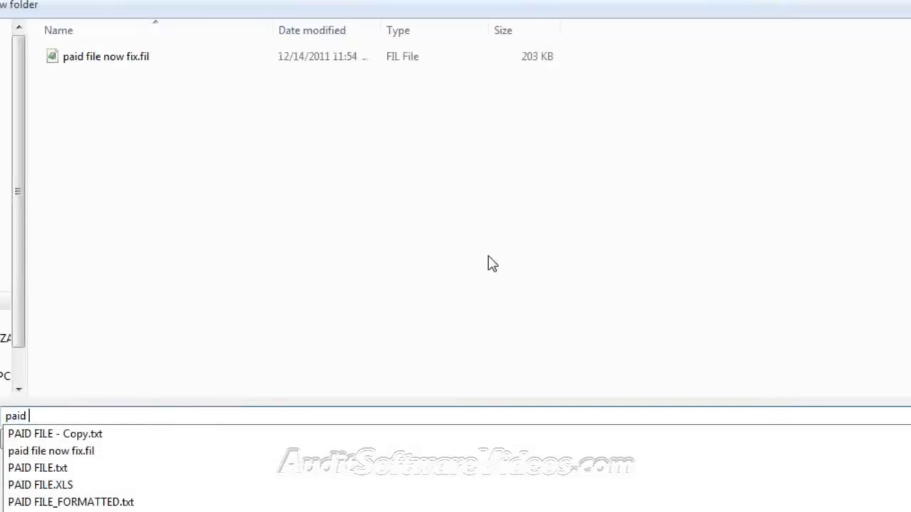
text(file forma)
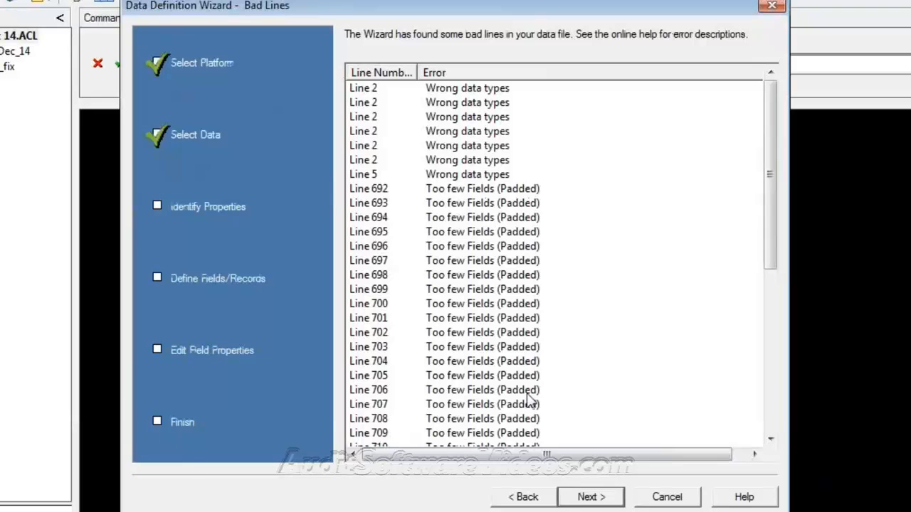
click(591, 496)
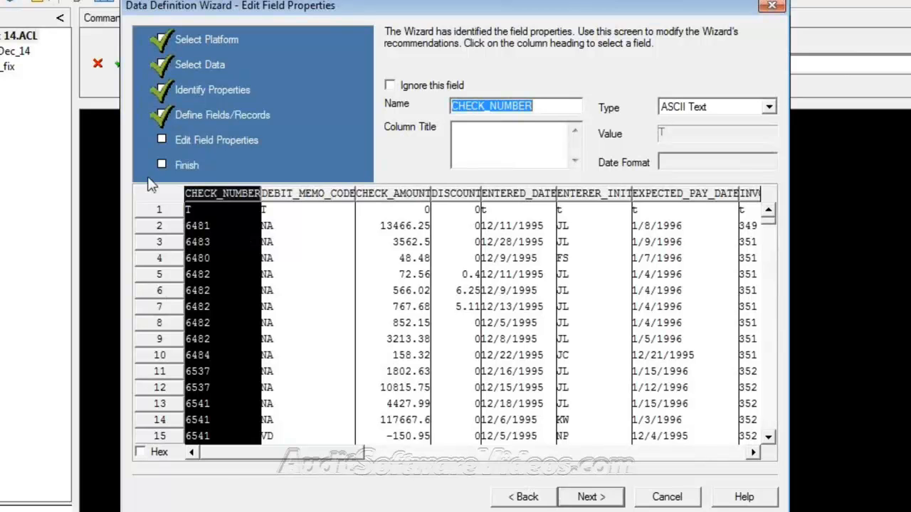
Step: Check CHECK_AMOUNT, then make ENTERED_DATE a Date field with a format starting mm/dd
click(427, 212)
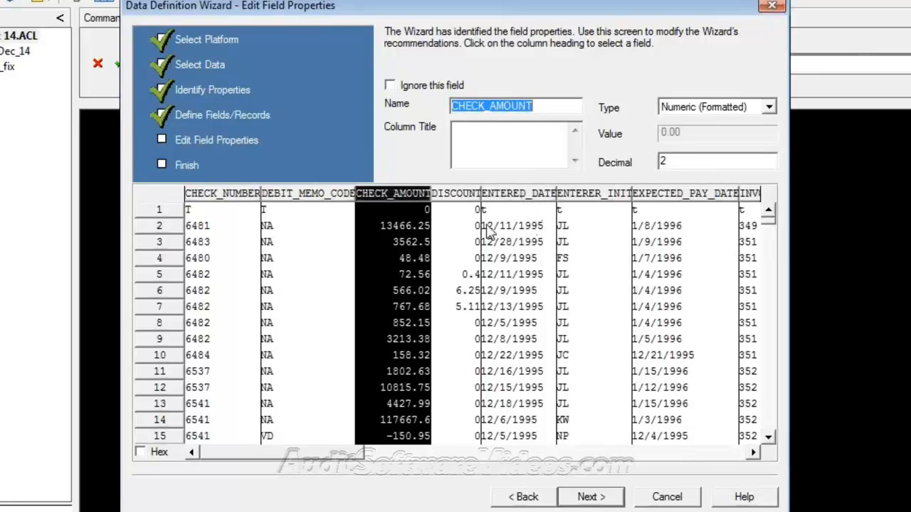
click(510, 193)
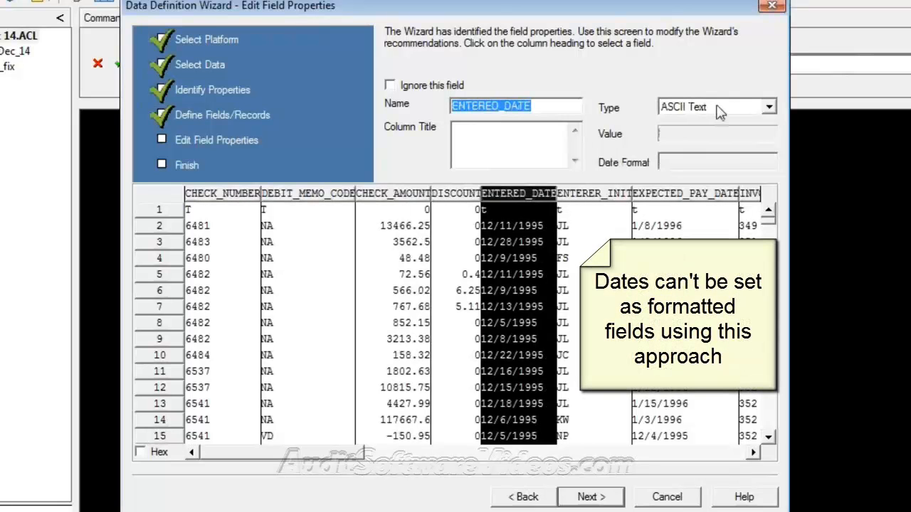
click(721, 108)
click(718, 164)
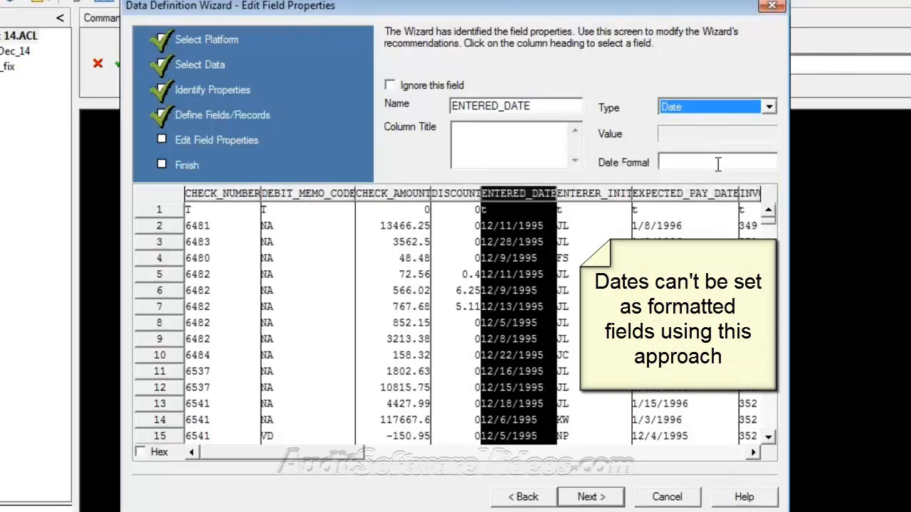
click(696, 160)
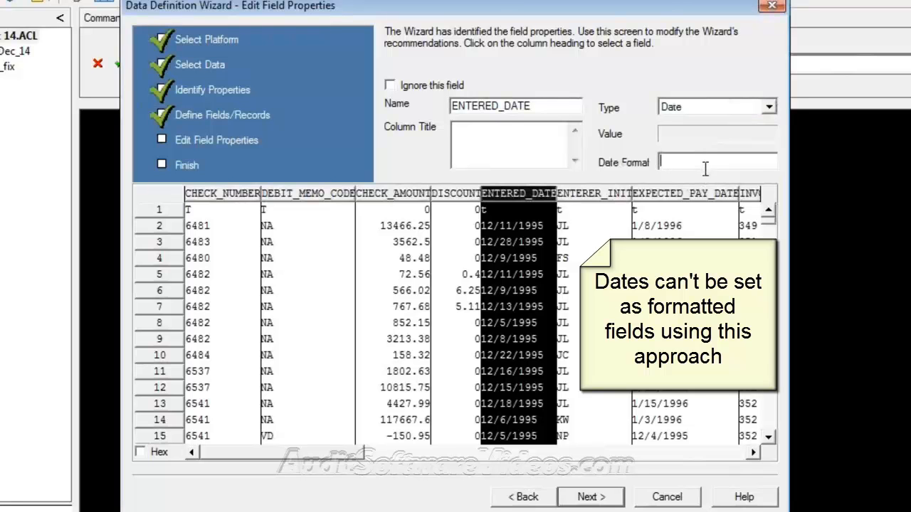
text(mm/dd)
drag(329, 453, 459, 451)
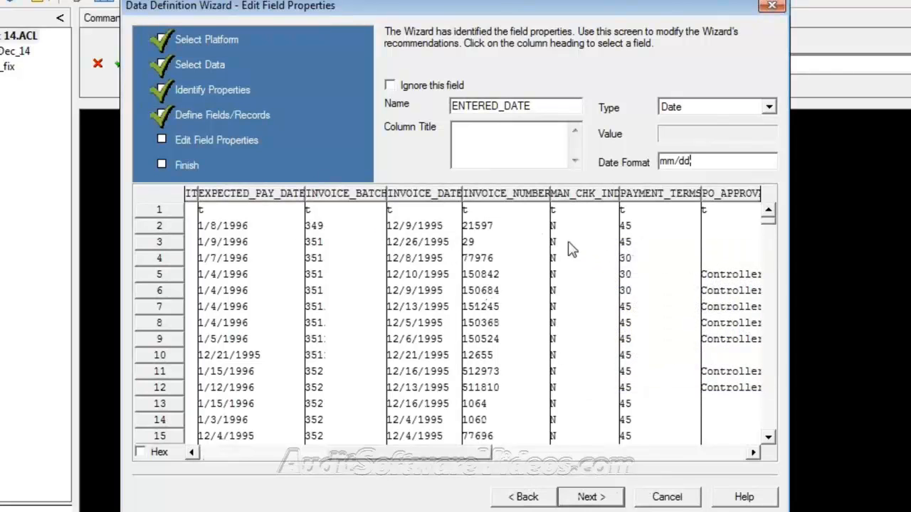
drag(469, 462, 291, 452)
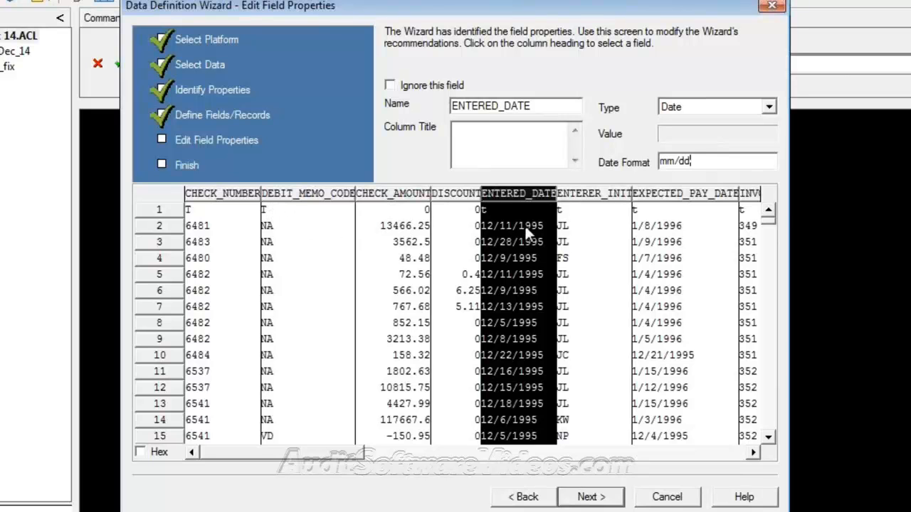
Step: Cancel the PAID FILE_FORMATTED wizard and restart New > Table with a local disk file source
click(669, 498)
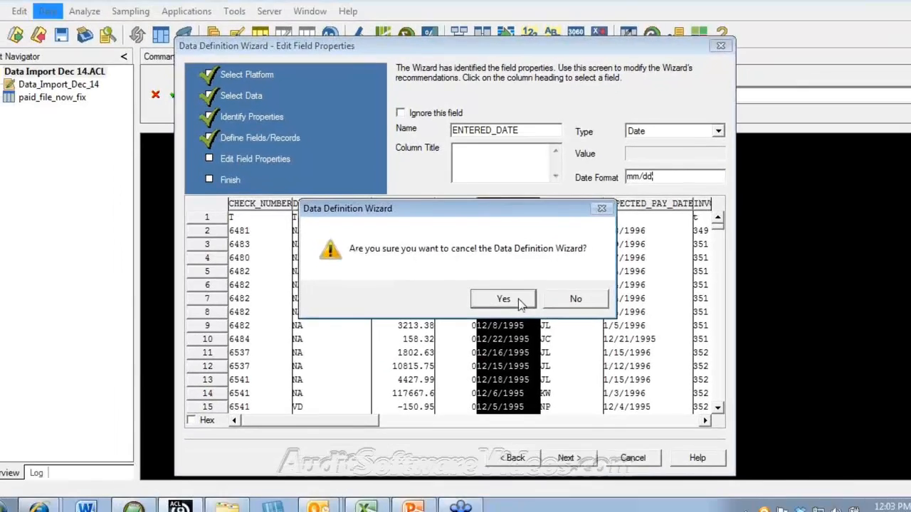
click(528, 309)
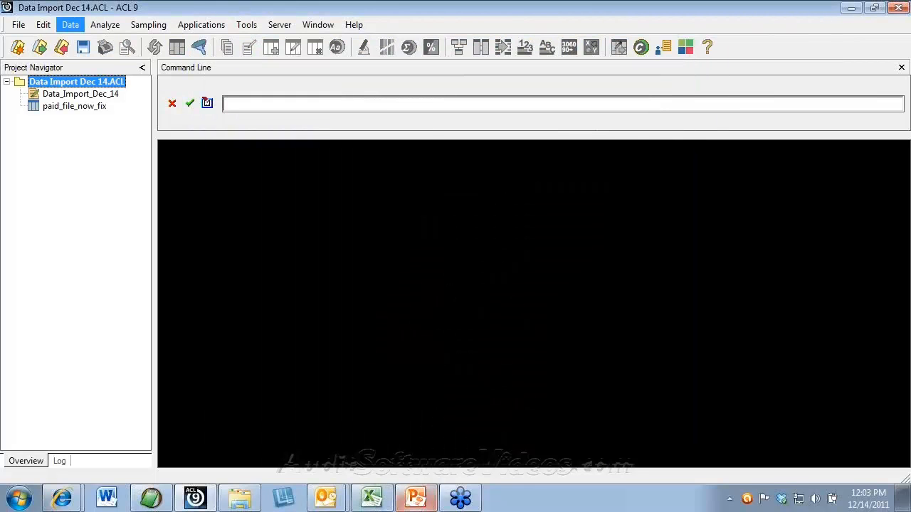
right_click(79, 85)
mouse_move(117, 93)
click(269, 91)
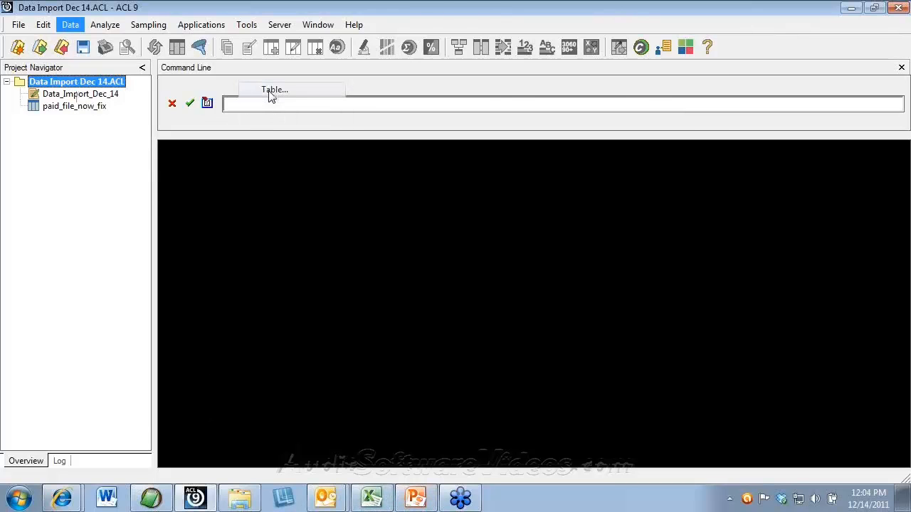
click(568, 448)
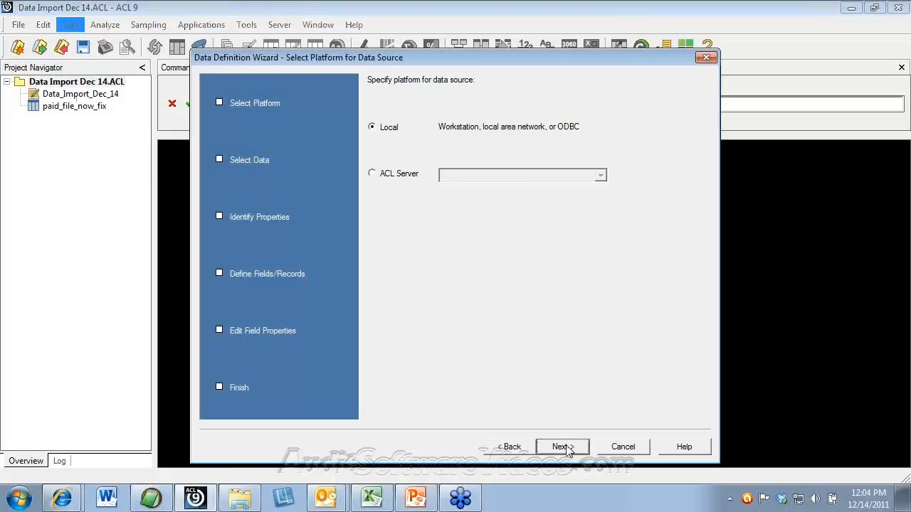
click(565, 447)
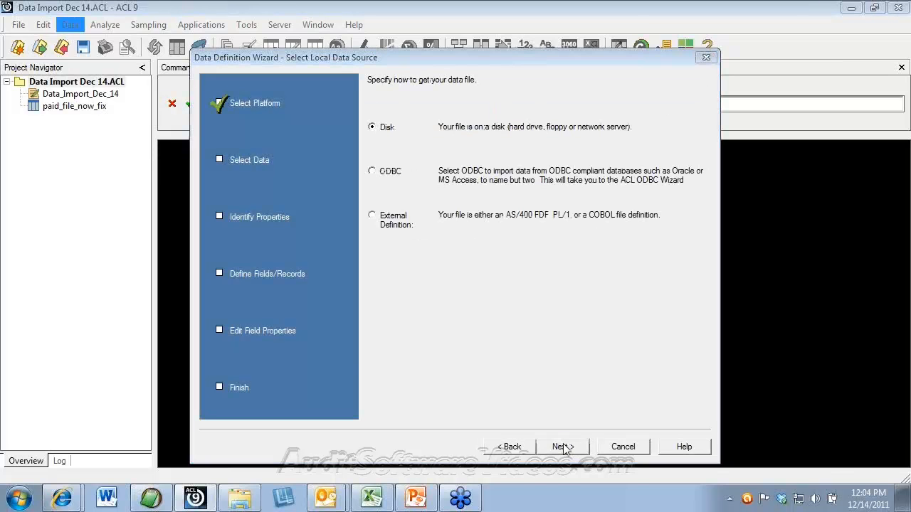
click(563, 446)
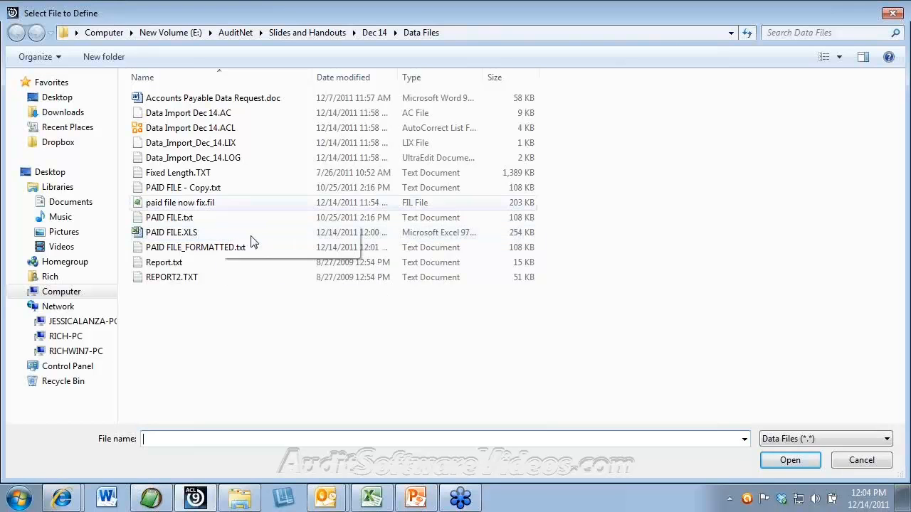
Step: Choose Report.txt, accept the ASCII character set, and reach the Print Image (Report) file format
click(167, 263)
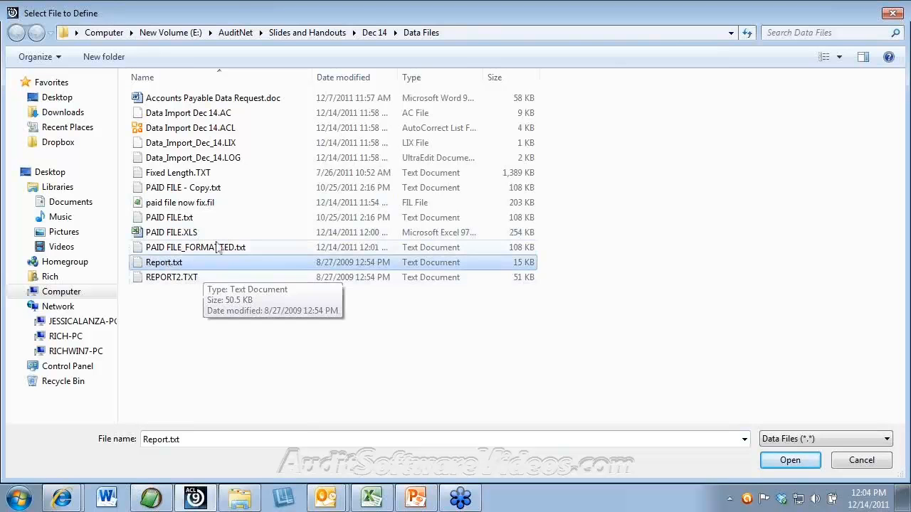
double_click(168, 263)
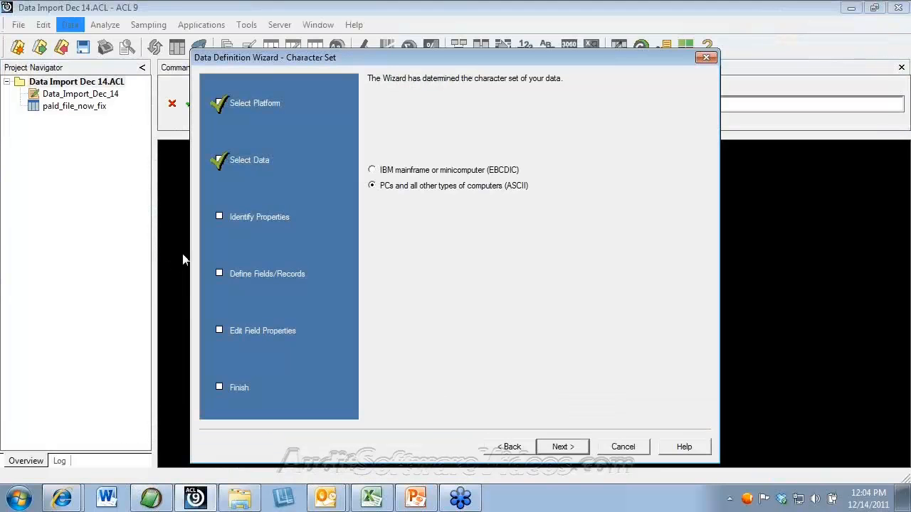
click(560, 447)
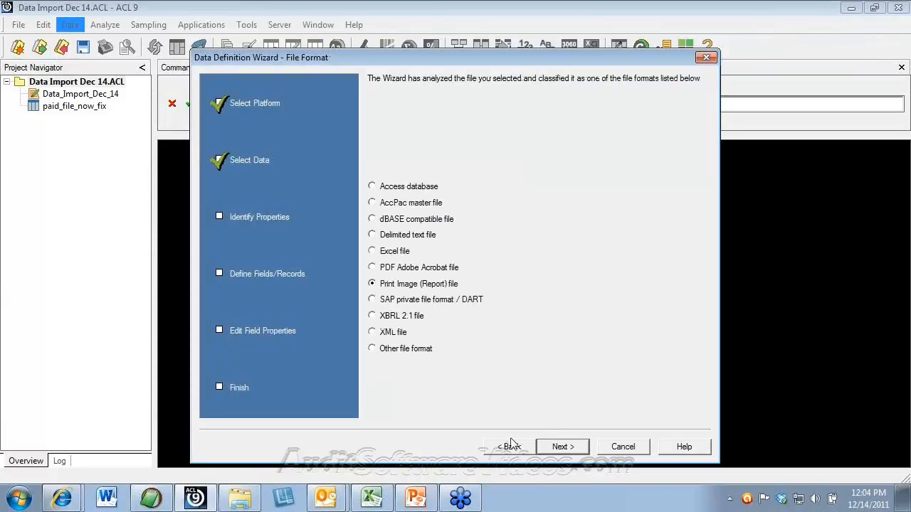
click(517, 448)
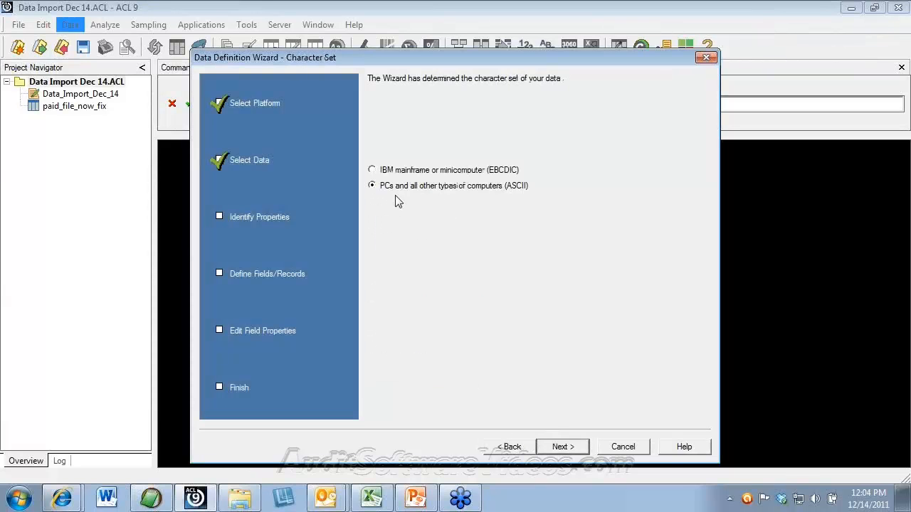
click(562, 447)
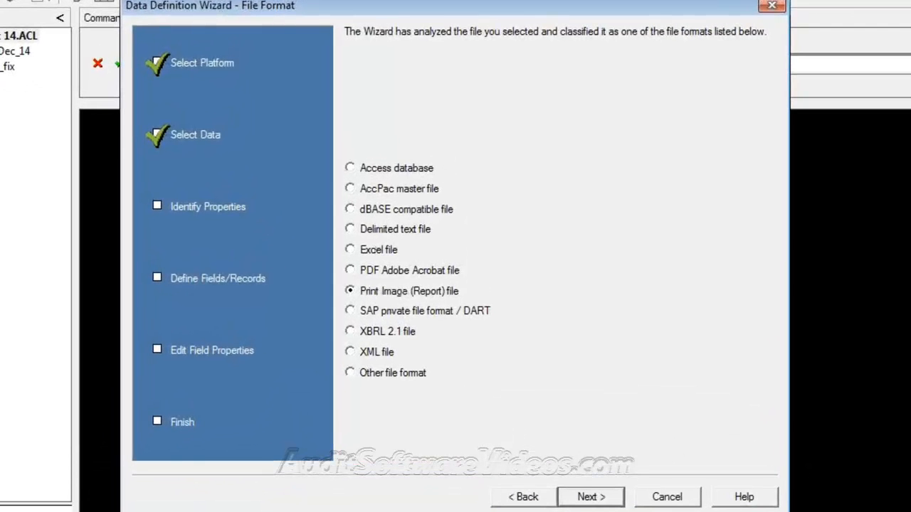
click(595, 492)
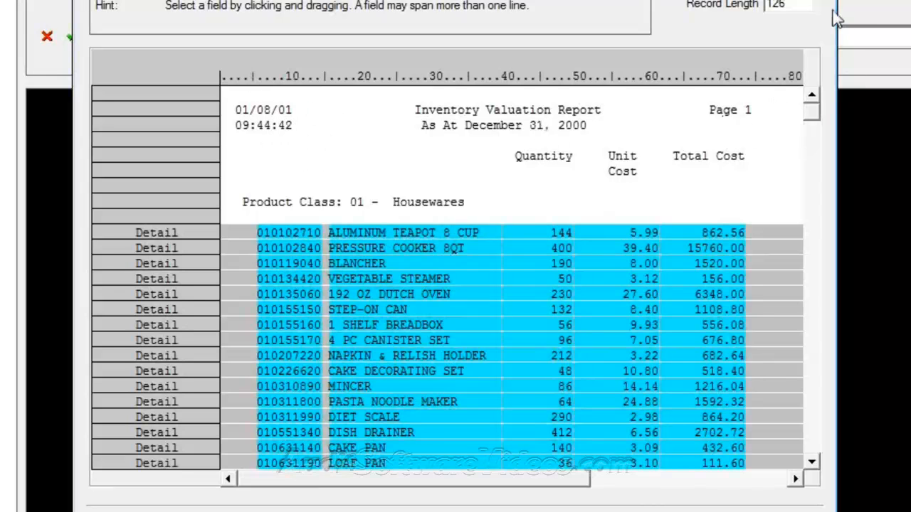
drag(811, 117, 819, 391)
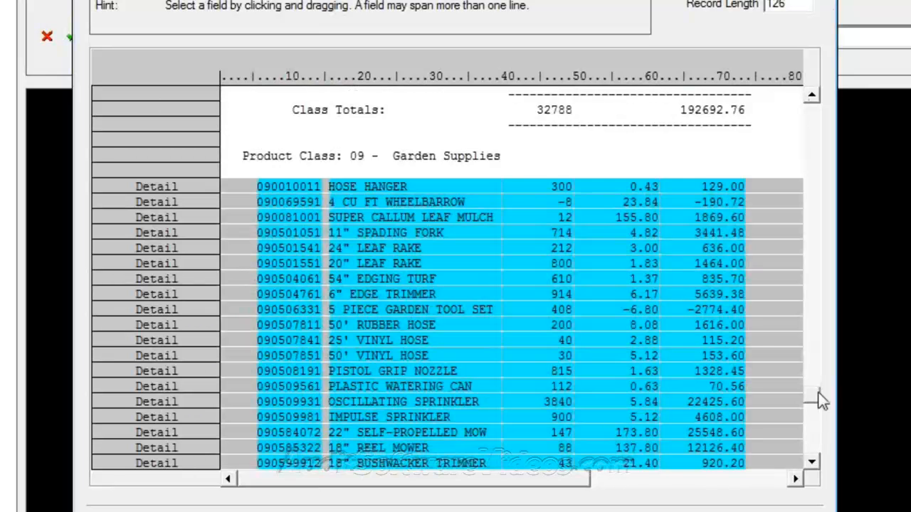
click(812, 95)
click(812, 95)
click(812, 95)
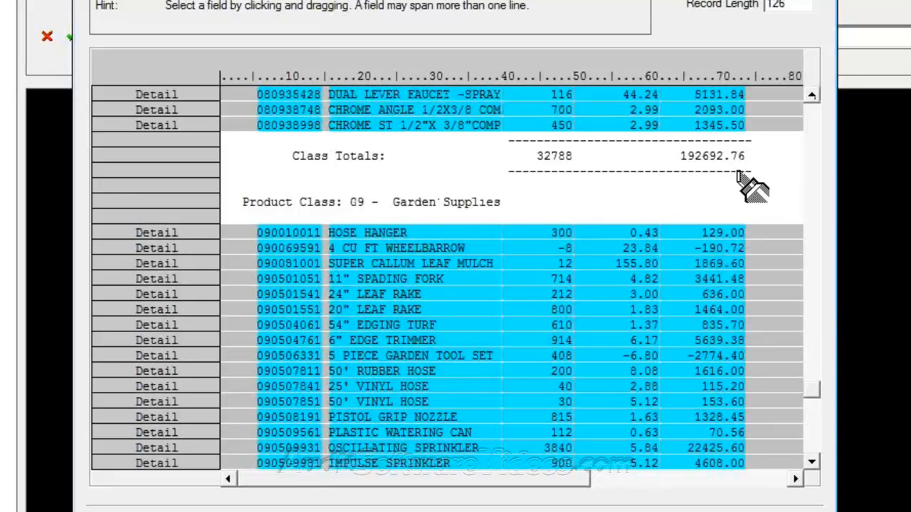
click(813, 95)
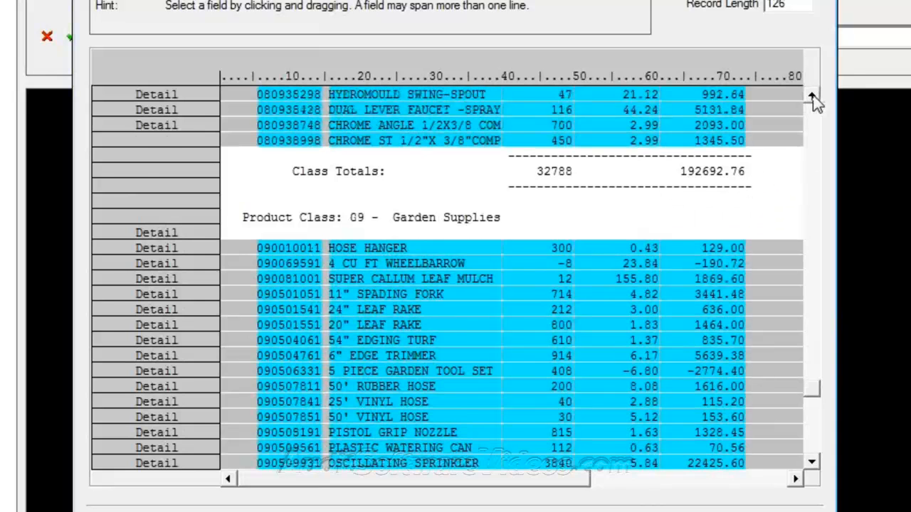
scroll(822, 111, up, 3)
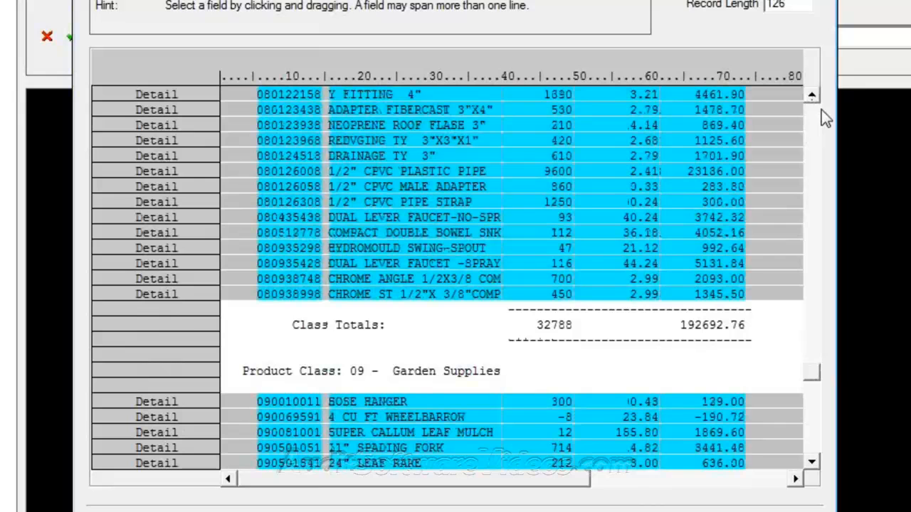
drag(815, 377, 789, 425)
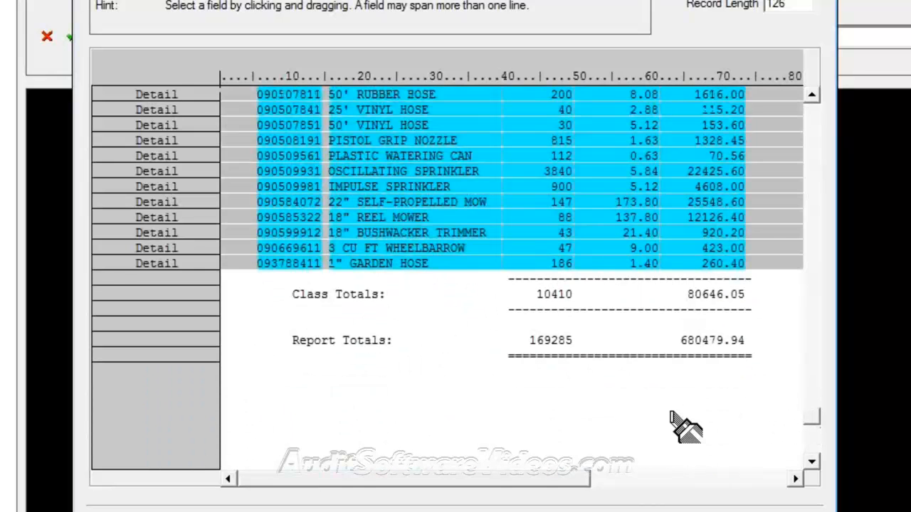
drag(816, 418, 843, 67)
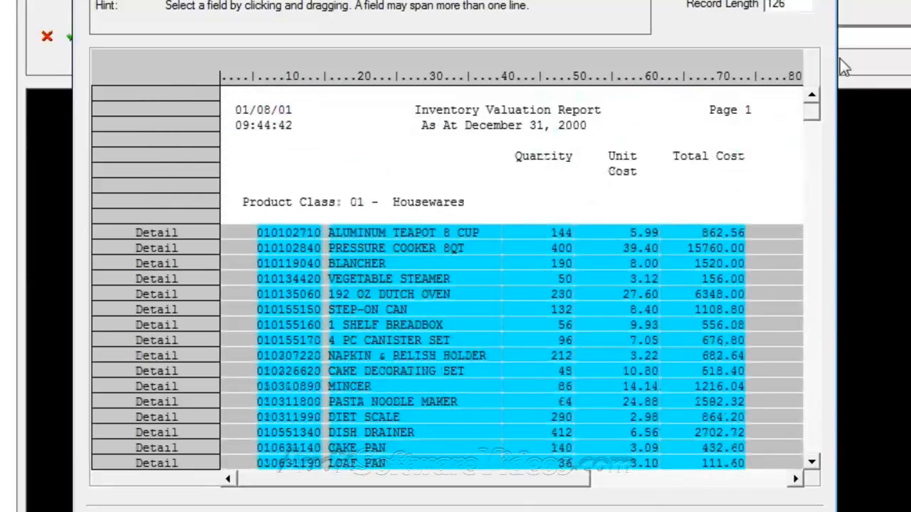
Step: Delete the Detail record definition and its fields, confirming with OK
right_click(757, 236)
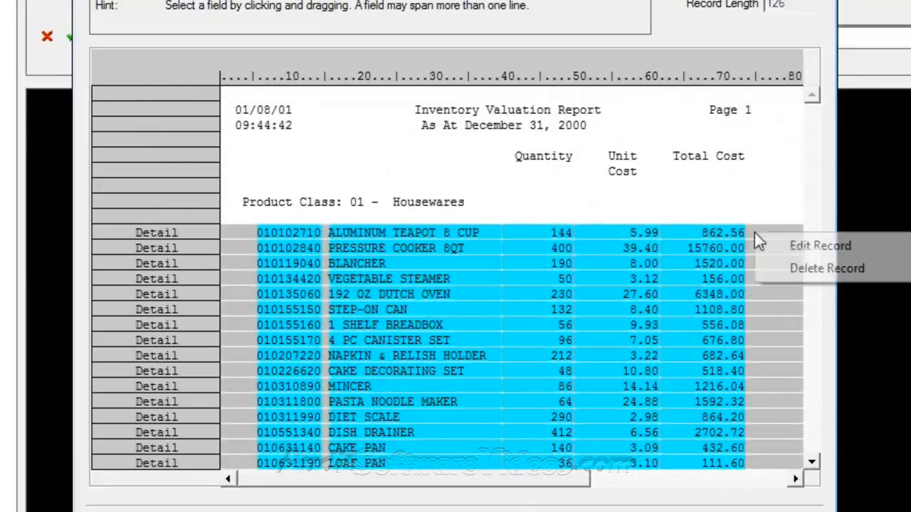
click(796, 266)
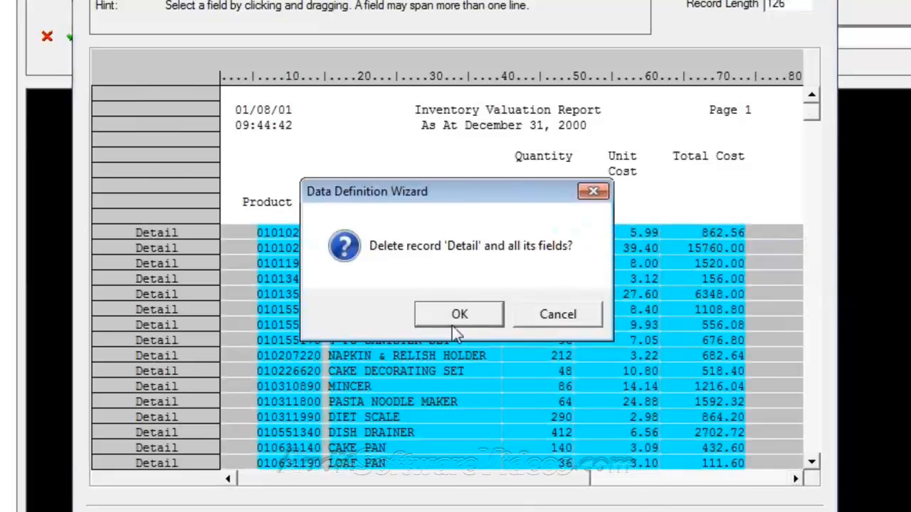
click(460, 314)
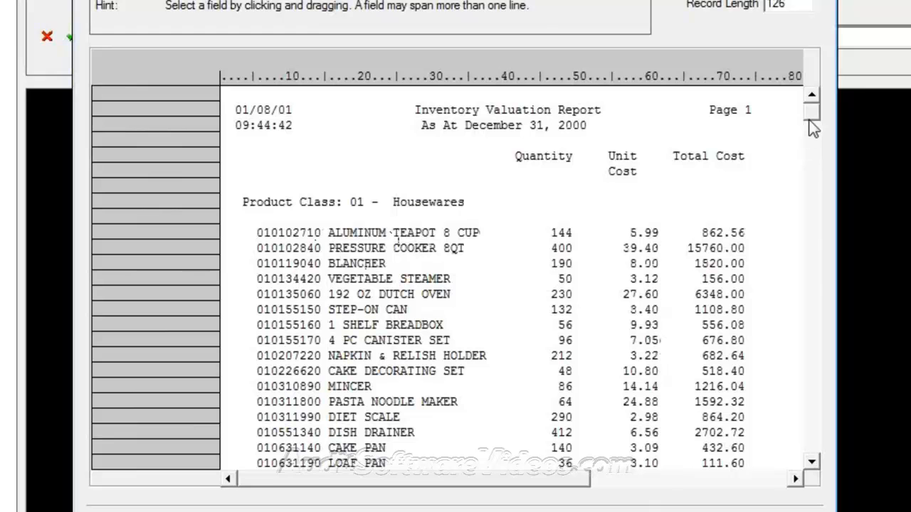
mouse_move(809, 119)
mouse_down()
mouse_move(807, 220)
mouse_move(799, 170)
mouse_move(808, 120)
mouse_up()
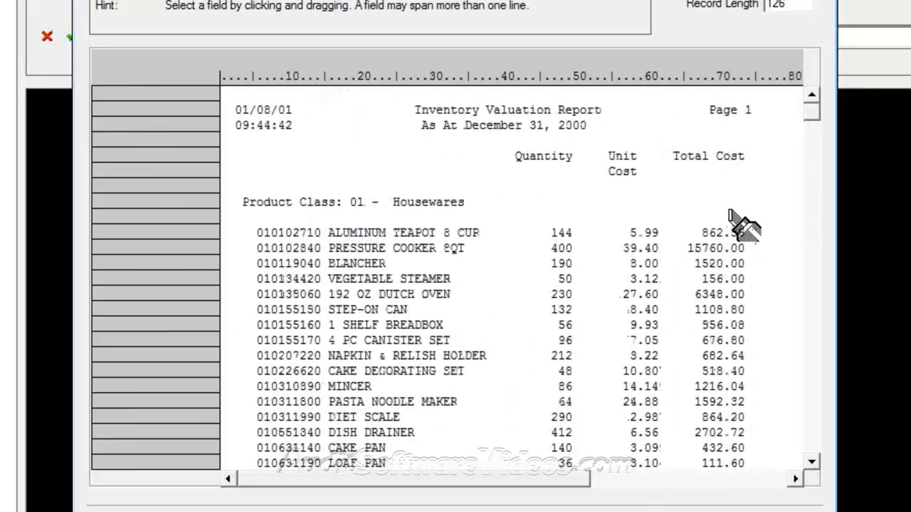
click(813, 170)
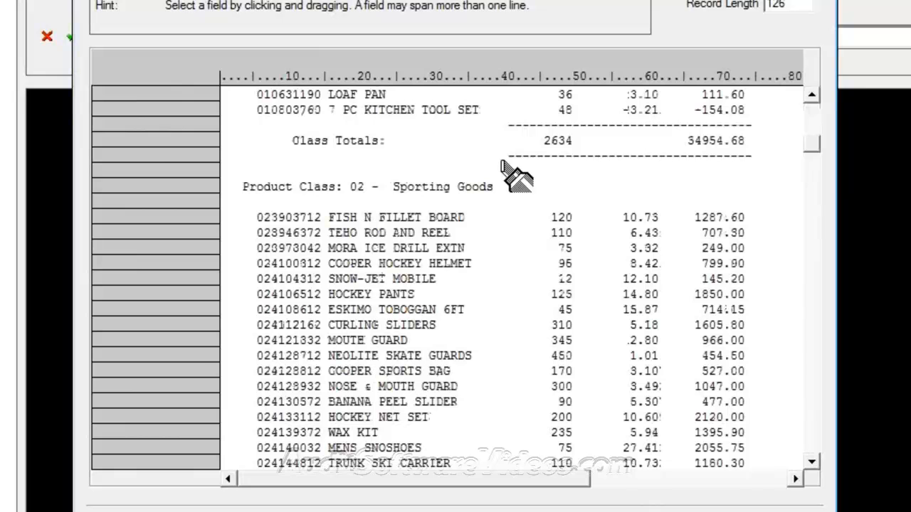
Step: Define a numeric Unit Cost field from the 10.73 column and tag product lines as Detail records
click(815, 134)
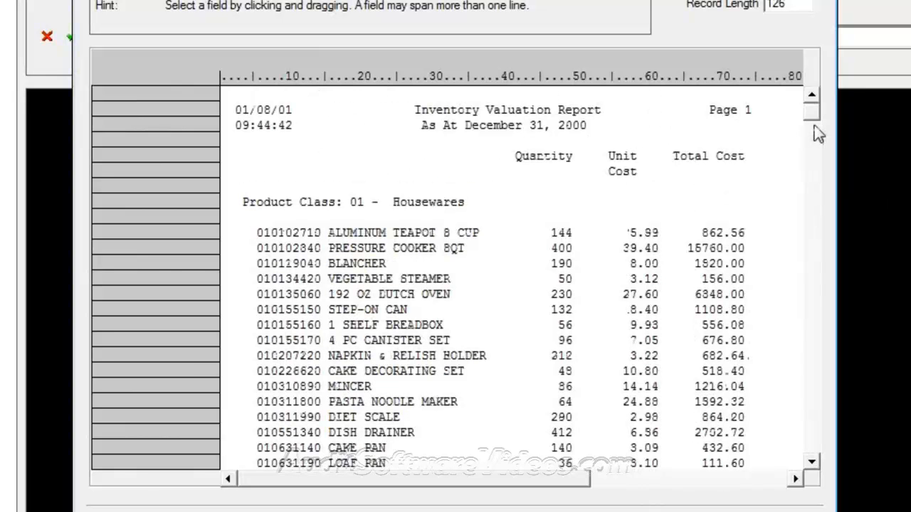
click(815, 342)
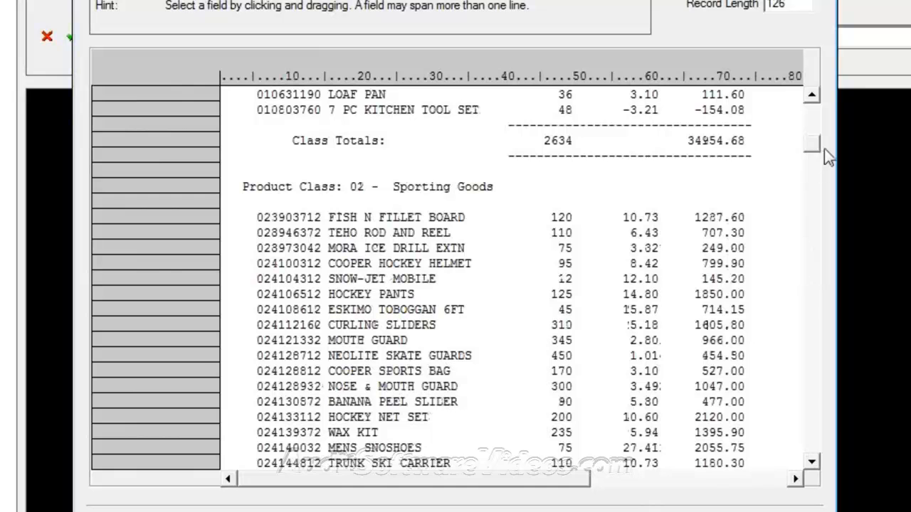
drag(816, 142, 840, 153)
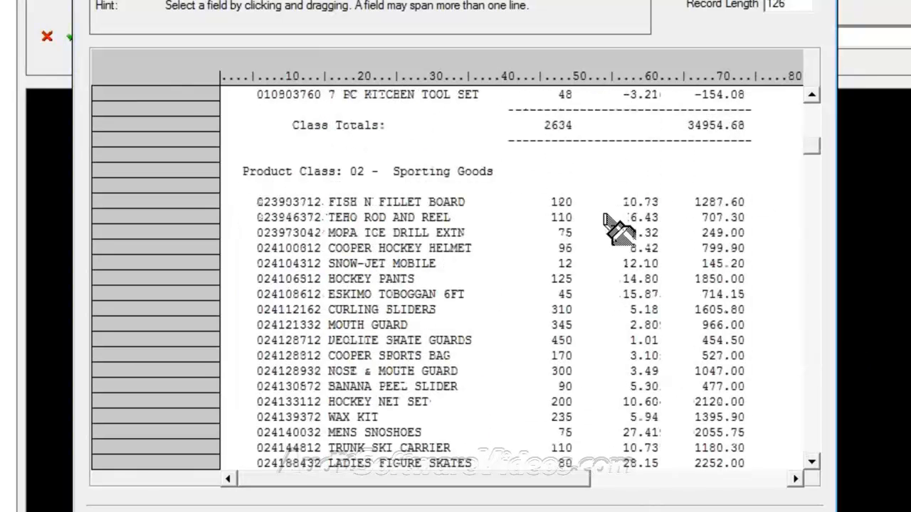
drag(580, 201, 664, 211)
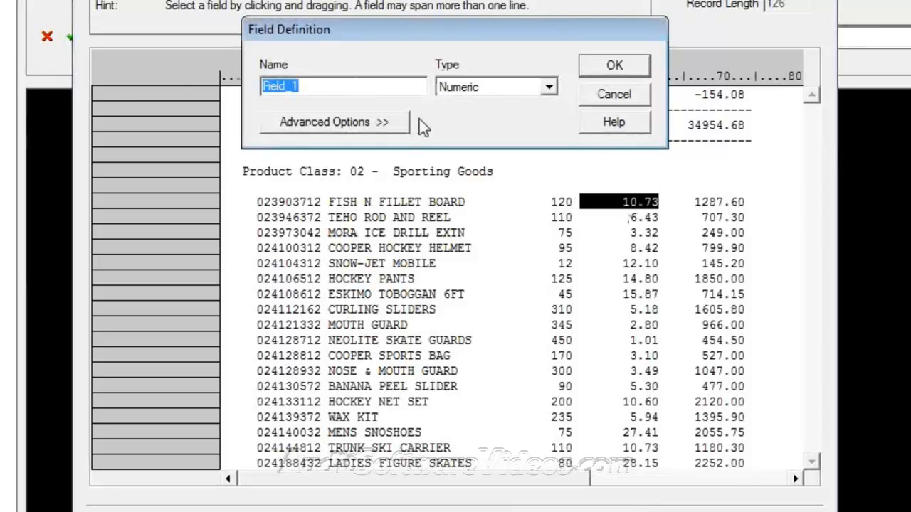
text(Uni)
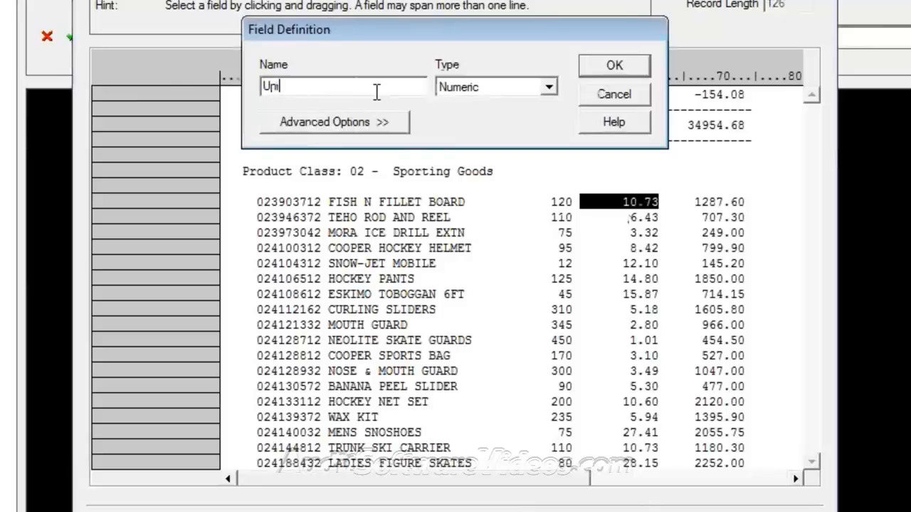
text(t Cost)
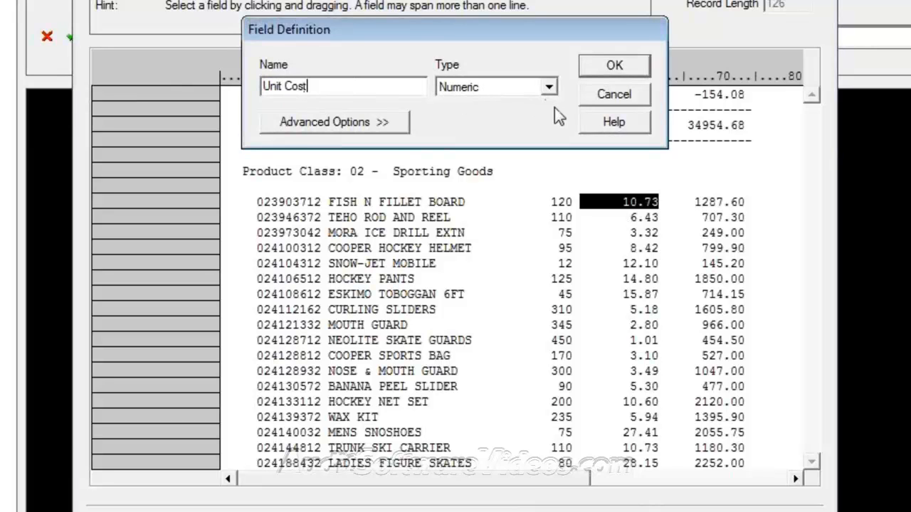
key(Return)
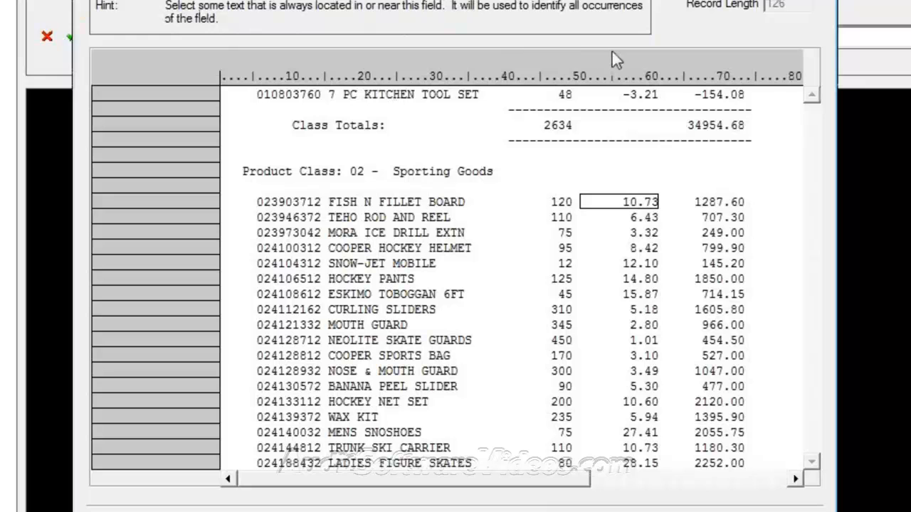
click(643, 203)
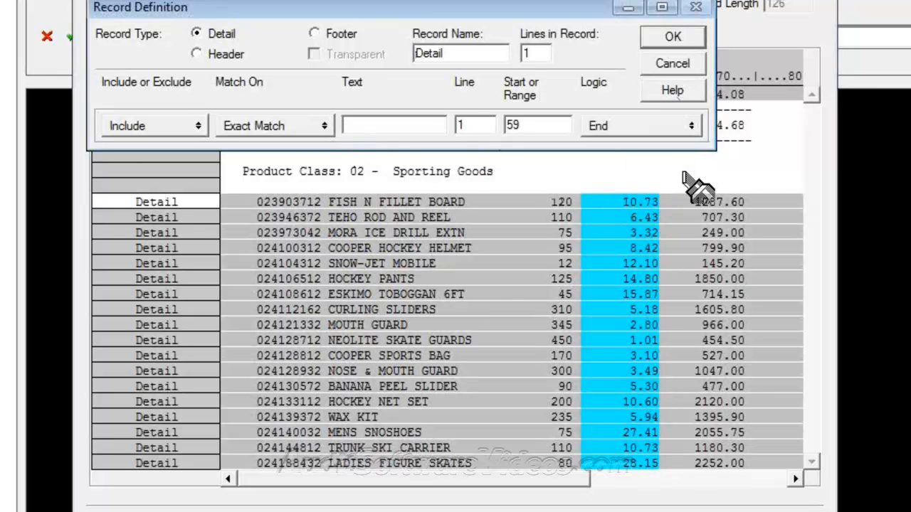
click(676, 39)
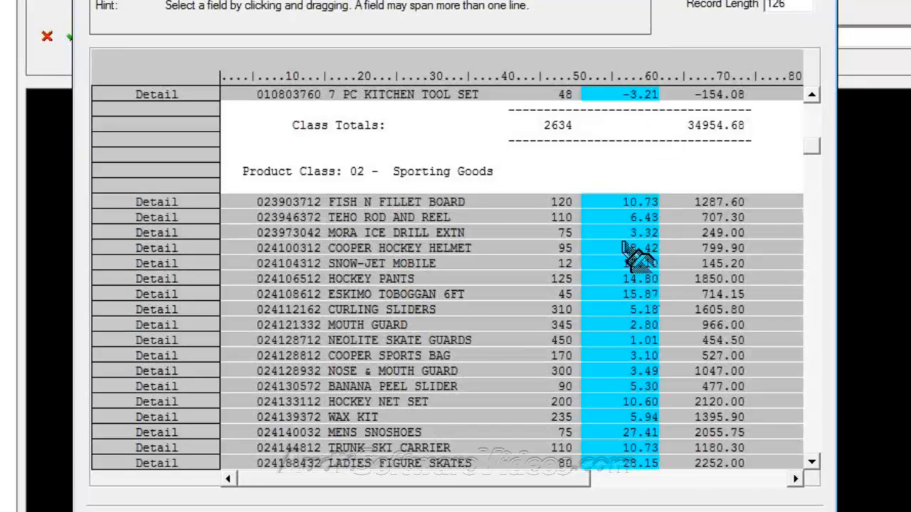
Step: Define an Order_Num field from the item number 023903712
drag(246, 209, 320, 203)
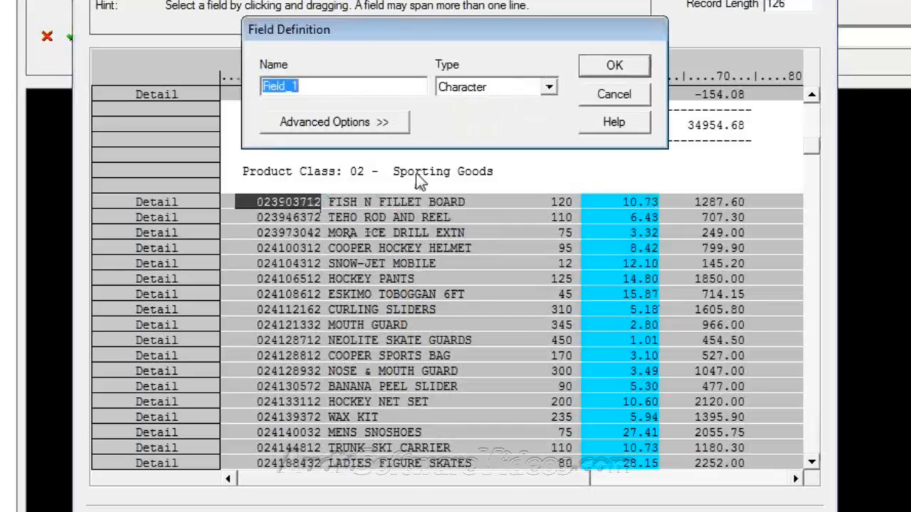
text(Order_Number)
key(Return)
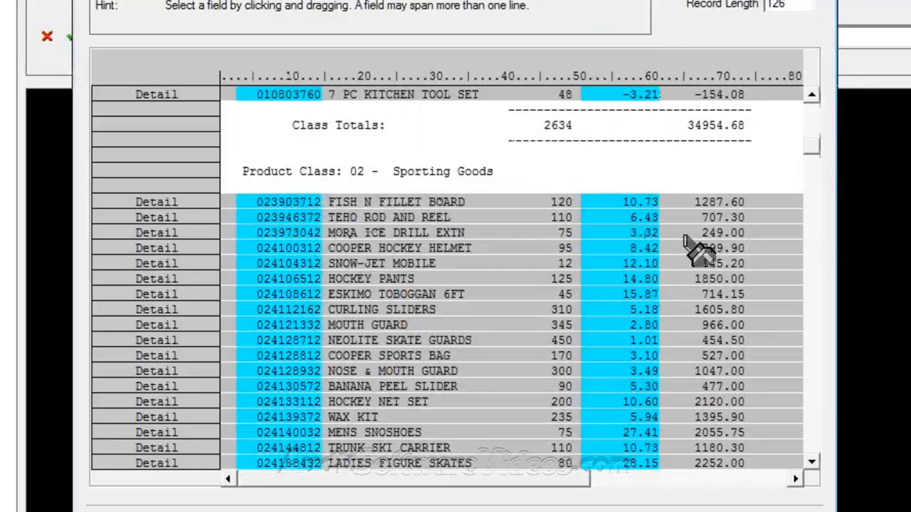
Step: Add a Product Desc field from the product description column
drag(814, 153, 809, 97)
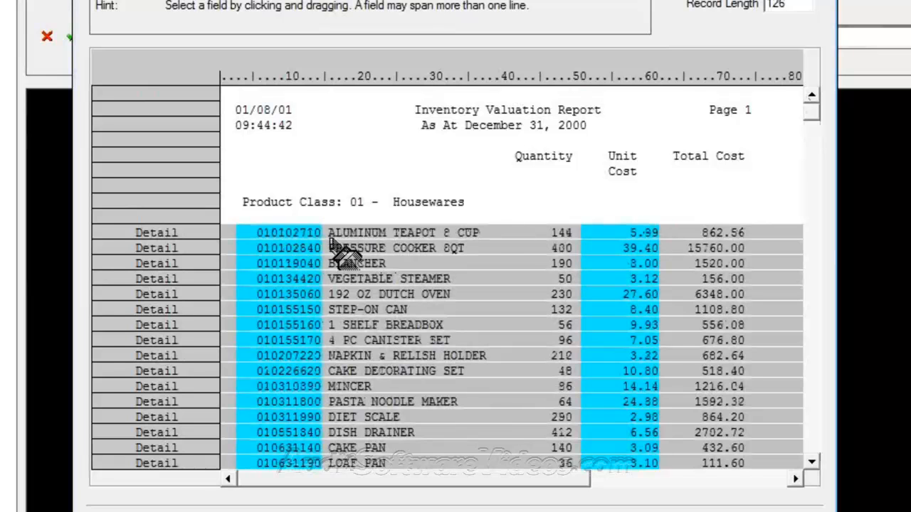
drag(328, 233, 535, 233)
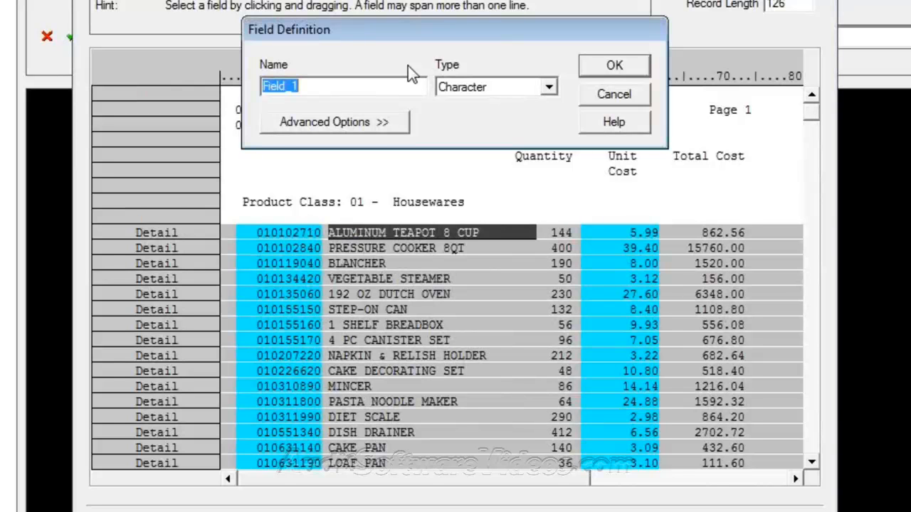
text(Product Desc)
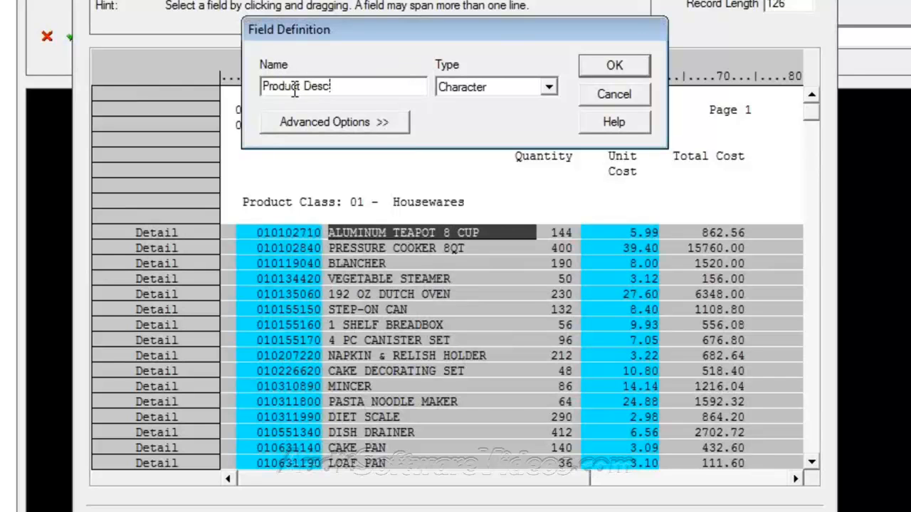
key(Return)
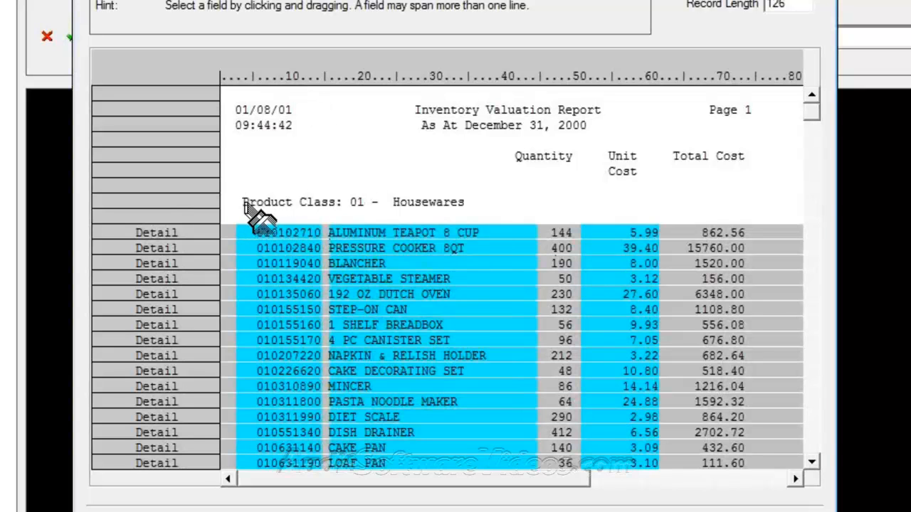
drag(244, 205, 344, 208)
click(454, 329)
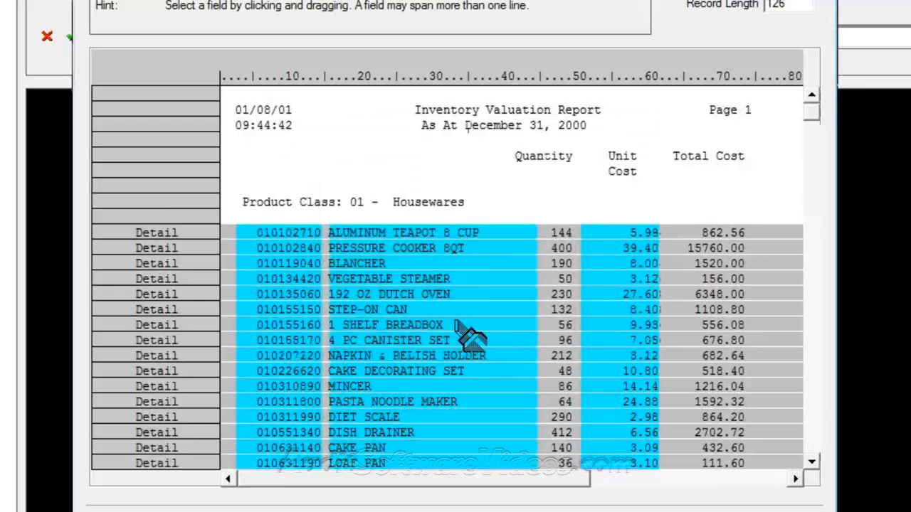
drag(812, 117, 843, 315)
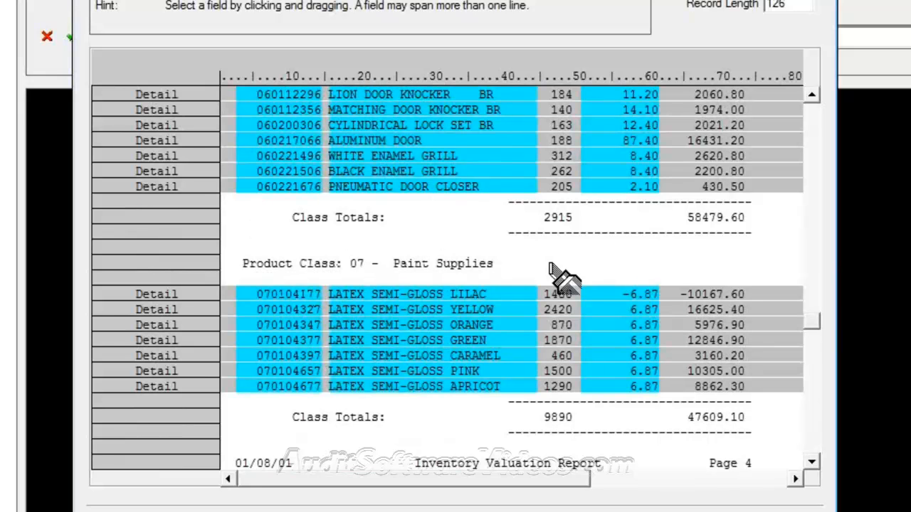
Step: Capture the class code and name as a Product Class field in a new record identified by 'Product Class:'
drag(814, 323, 811, 107)
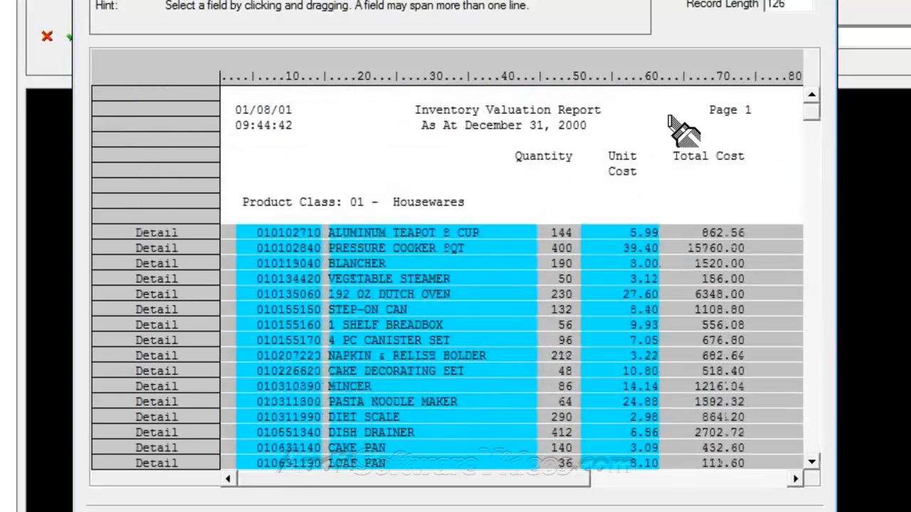
drag(243, 202, 296, 209)
click(463, 335)
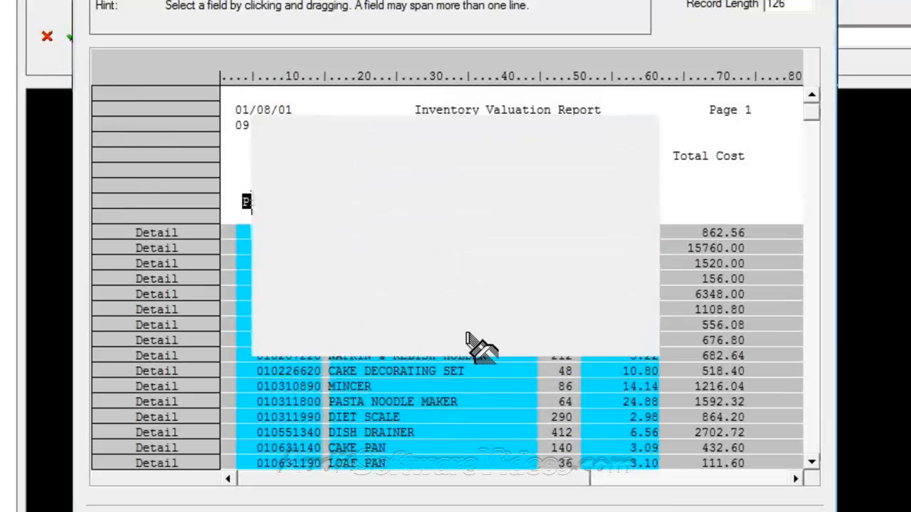
drag(352, 201, 580, 206)
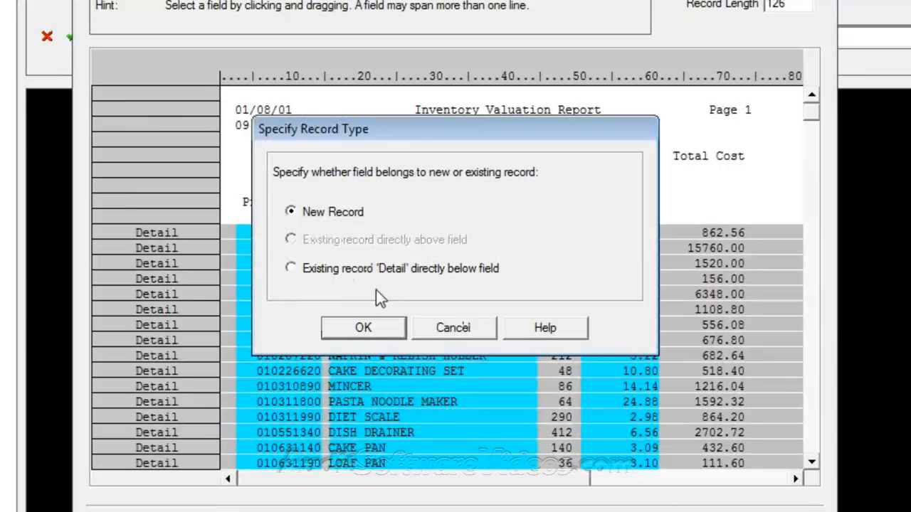
click(360, 328)
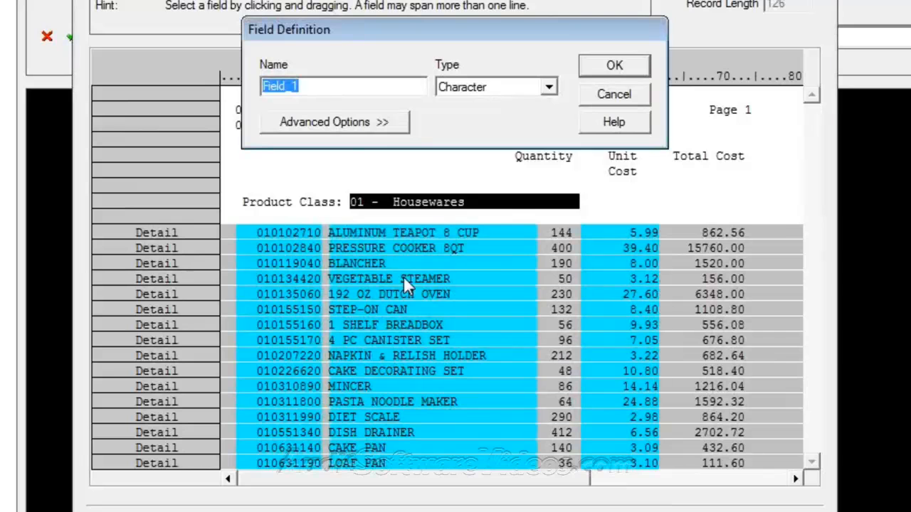
text(Product Class)
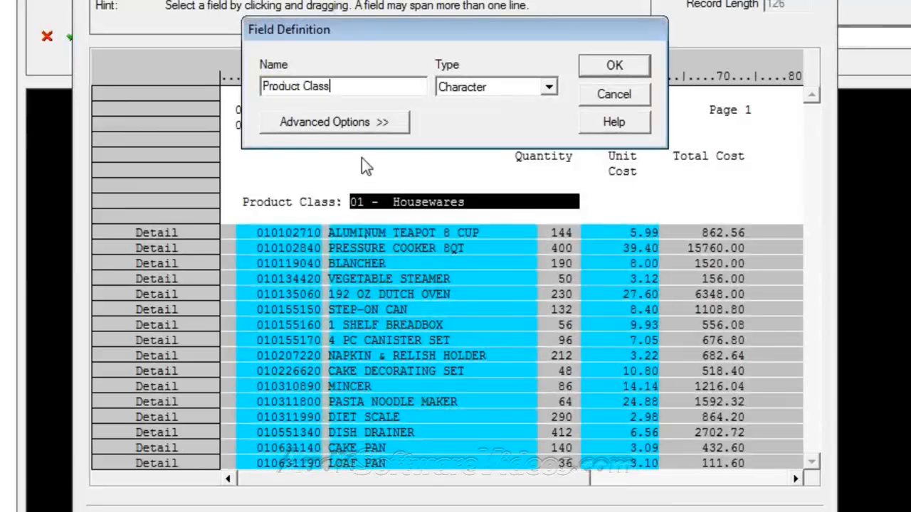
key(Return)
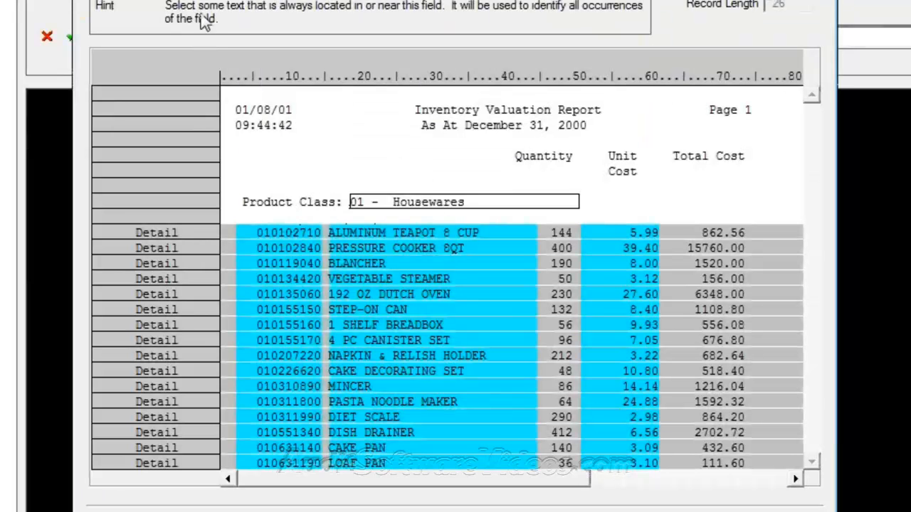
drag(242, 203, 341, 205)
click(666, 42)
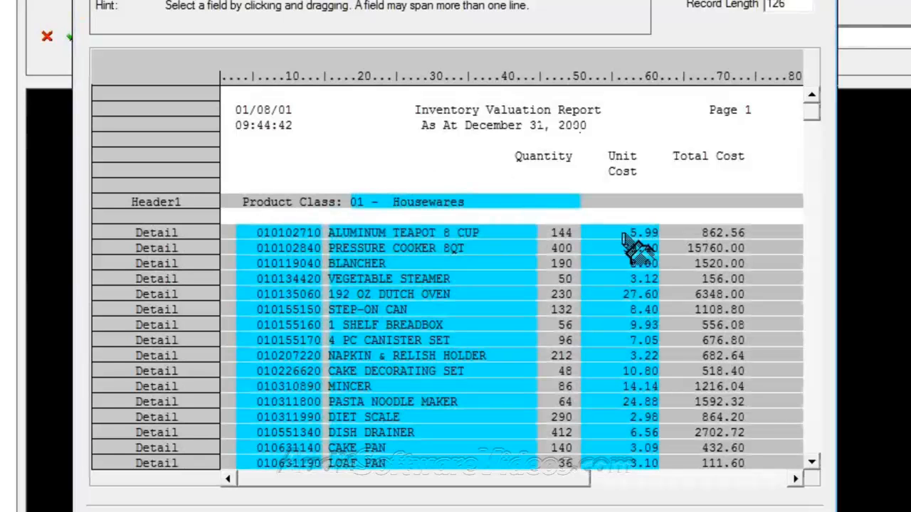
Step: Page down through the report preview to verify the Header1 records
click(807, 311)
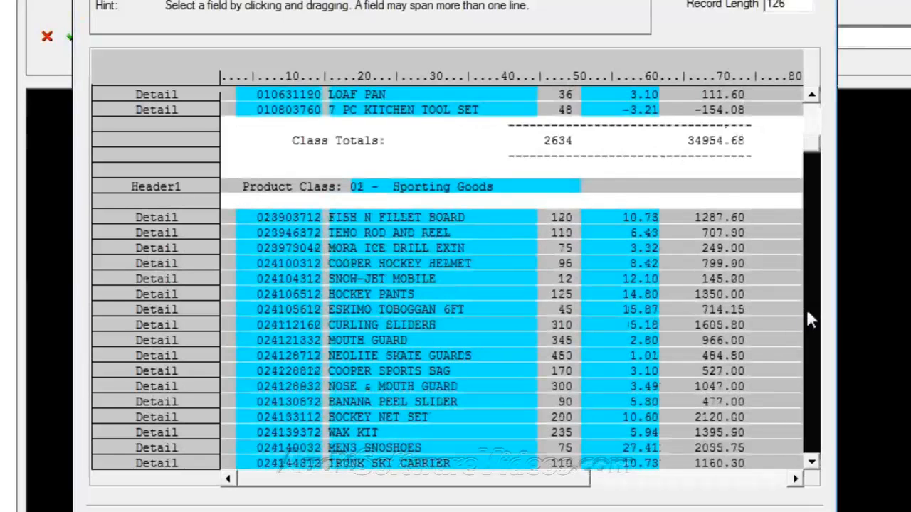
click(807, 311)
click(817, 353)
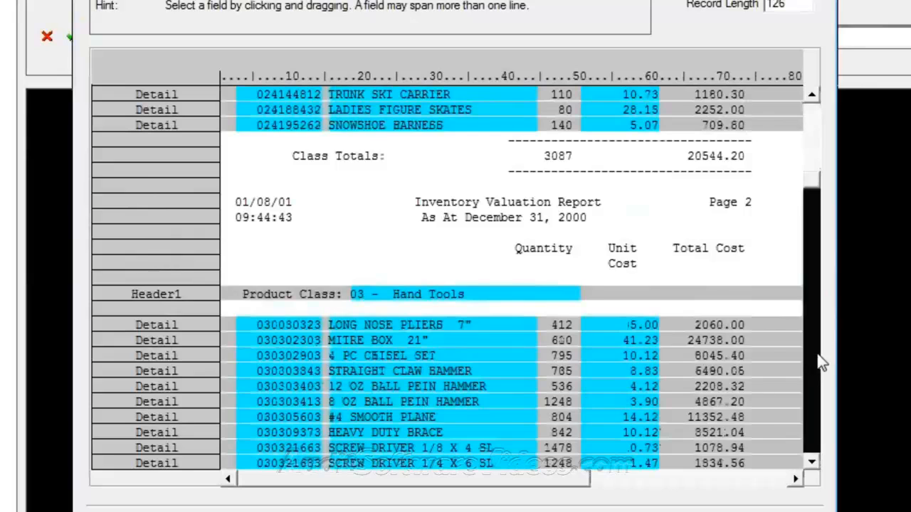
click(817, 360)
click(817, 359)
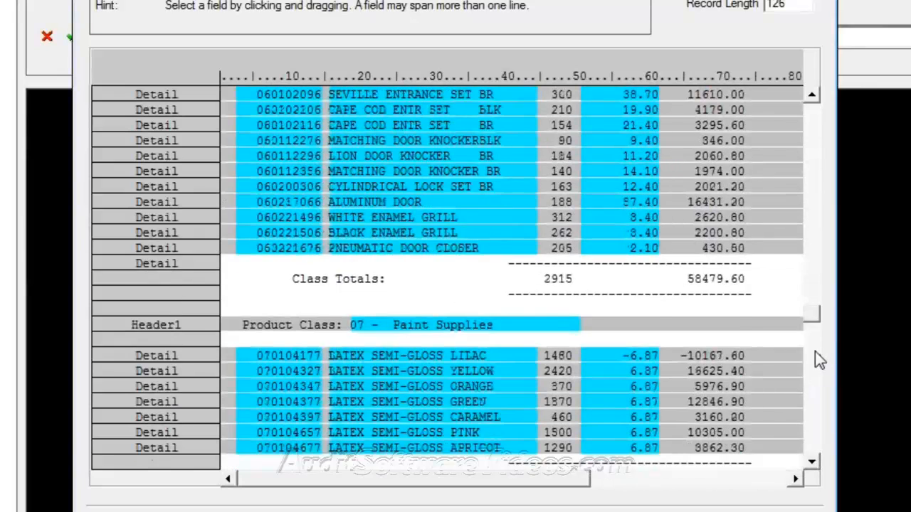
click(817, 359)
click(817, 359)
click(815, 390)
Step: Capture 01/08/01 as a Date of Run field in a new Header2 record identified by its '/'
drag(817, 401, 837, 96)
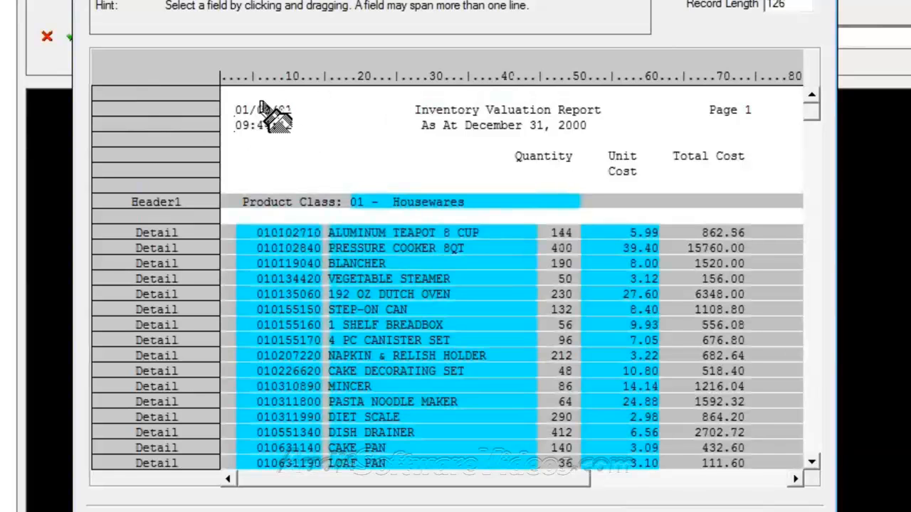
mouse_move(815, 119)
mouse_down()
mouse_move(807, 256)
mouse_move(819, 410)
mouse_move(790, 79)
mouse_up()
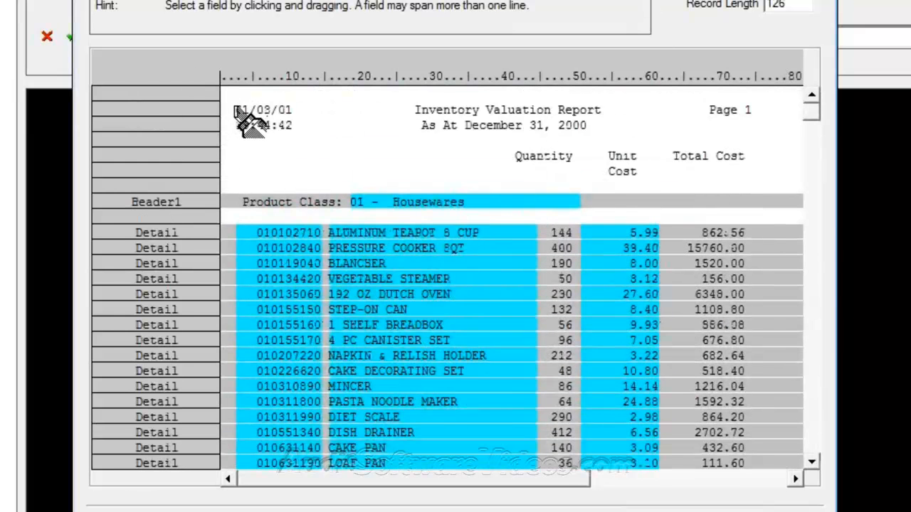
drag(237, 106, 306, 113)
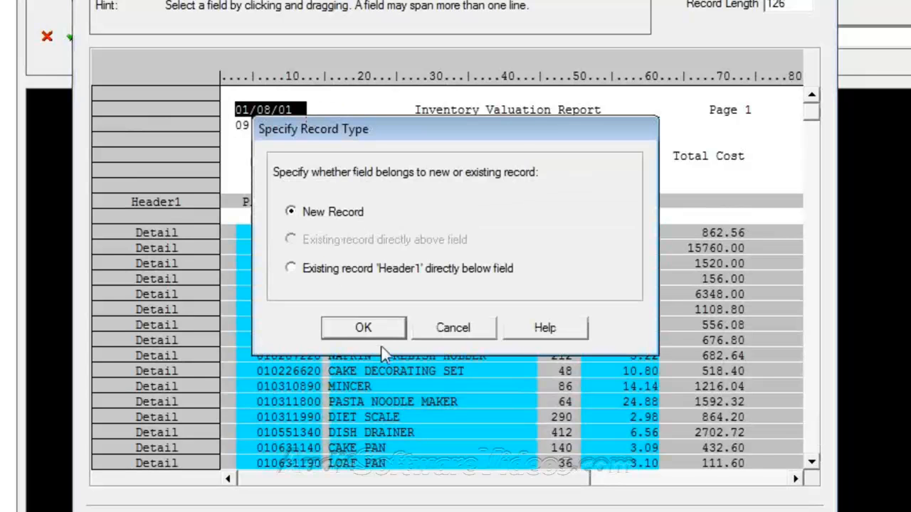
click(391, 330)
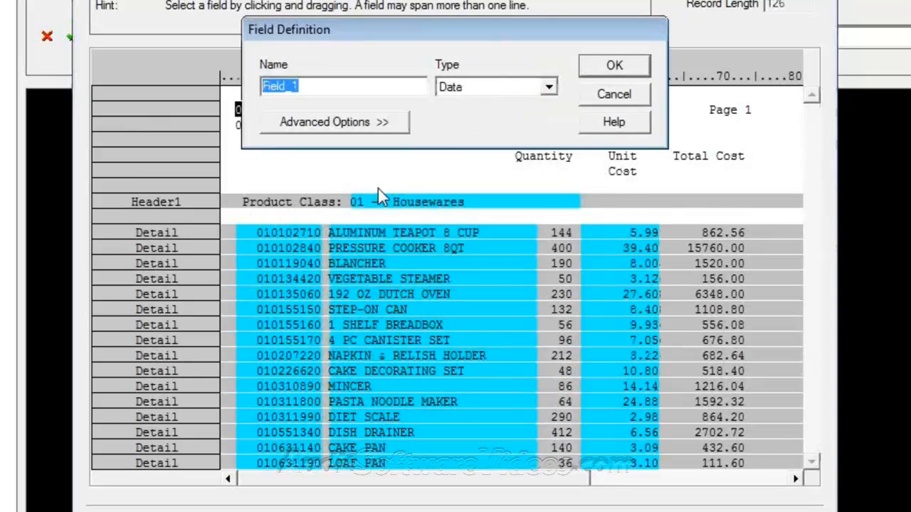
text(Date of)
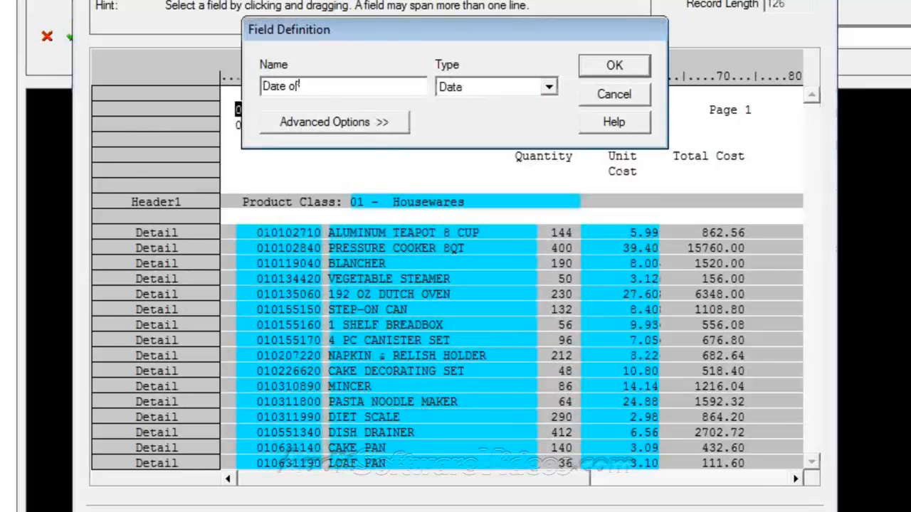
text( Run)
key(Return)
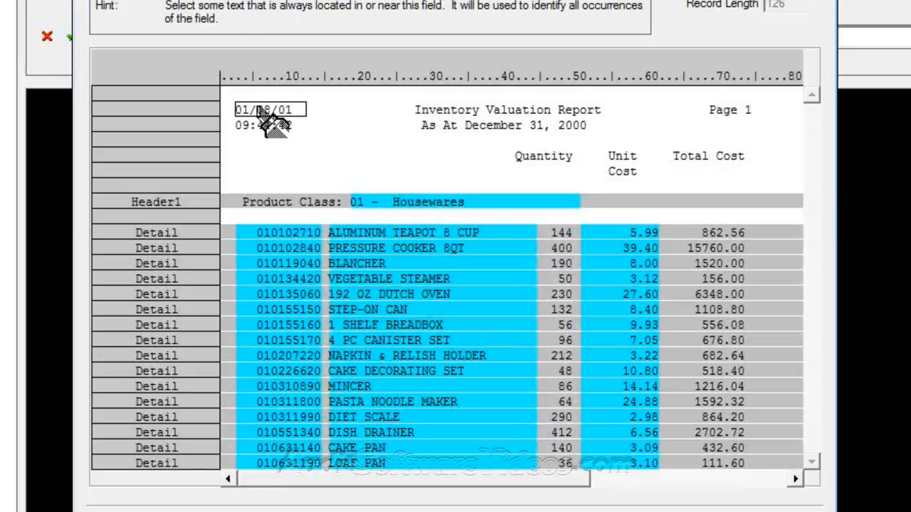
click(252, 112)
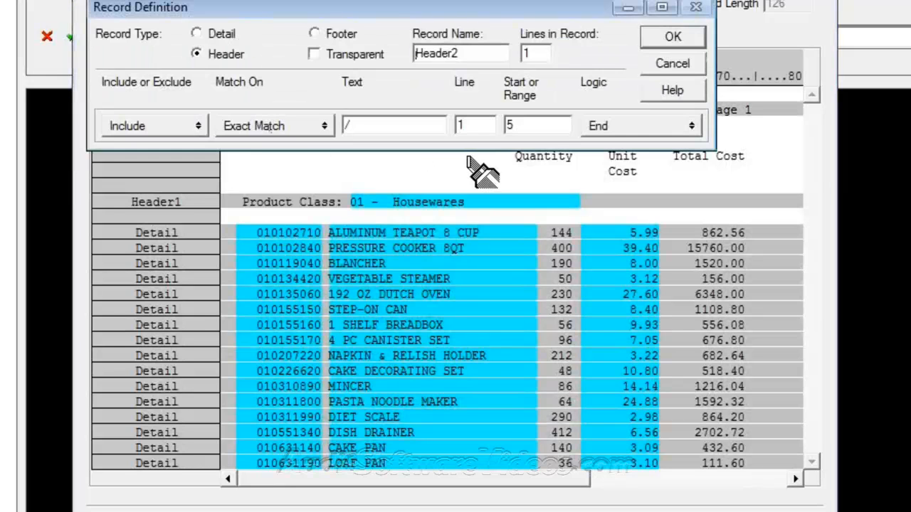
click(676, 35)
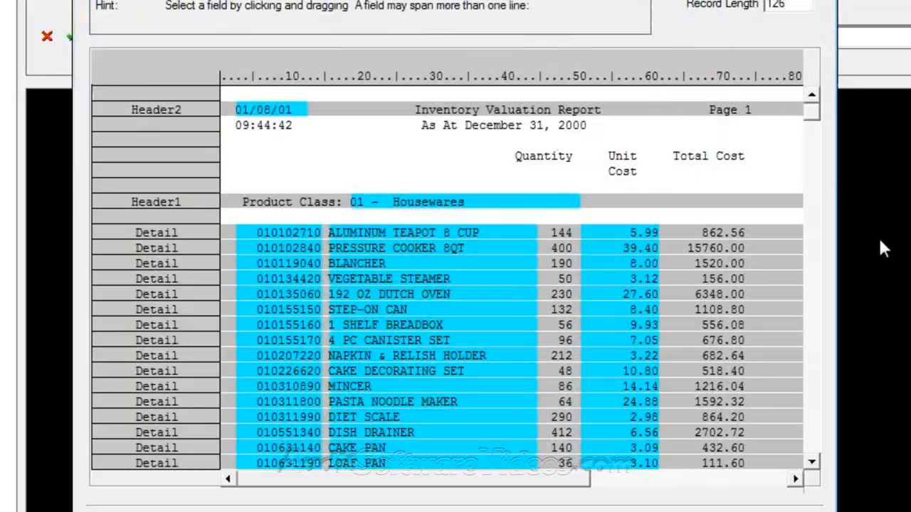
click(814, 357)
click(815, 356)
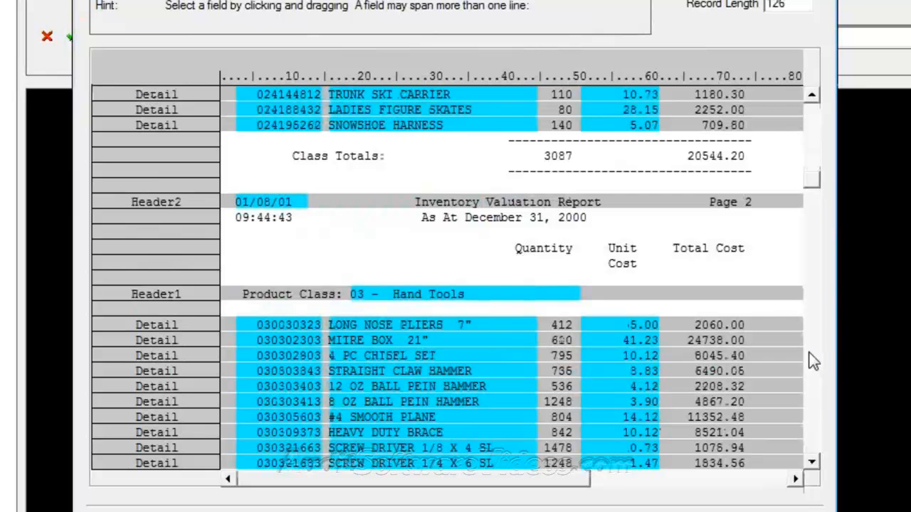
click(812, 135)
Step: Save the extracted data file as Report.FIL
click(815, 151)
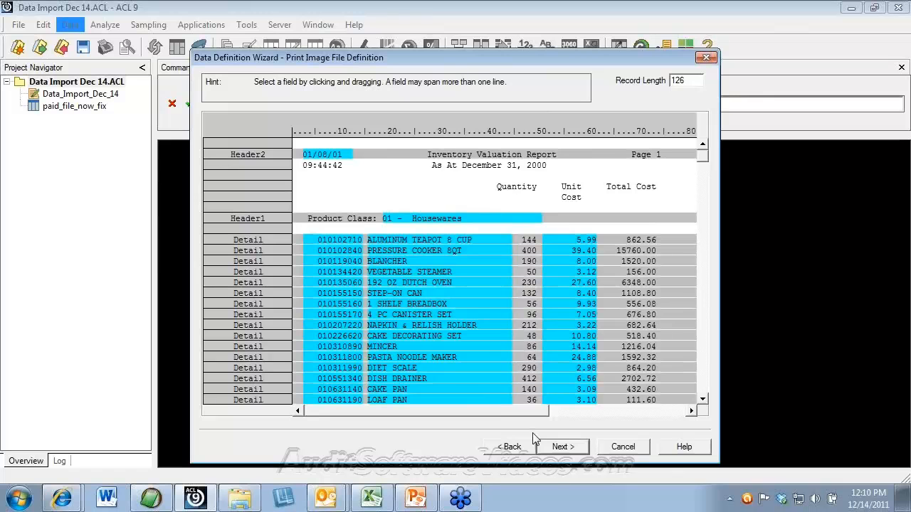
click(562, 447)
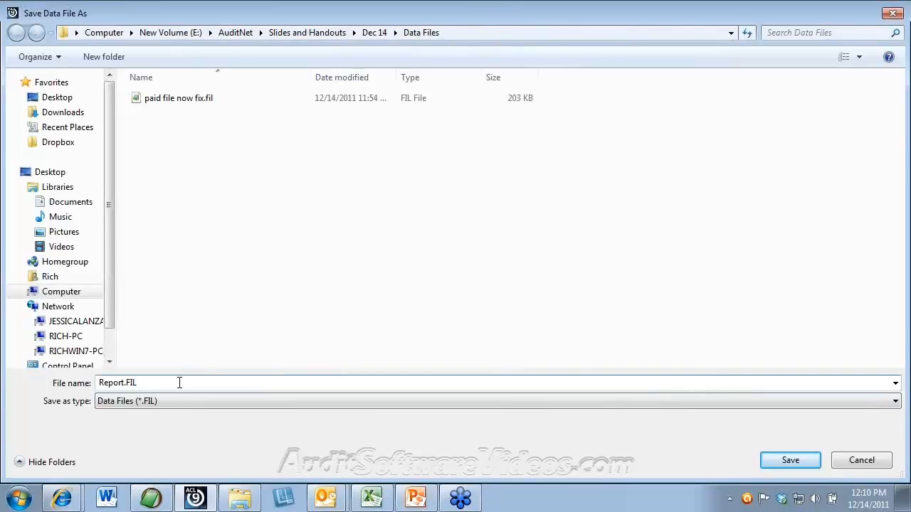
key(Return)
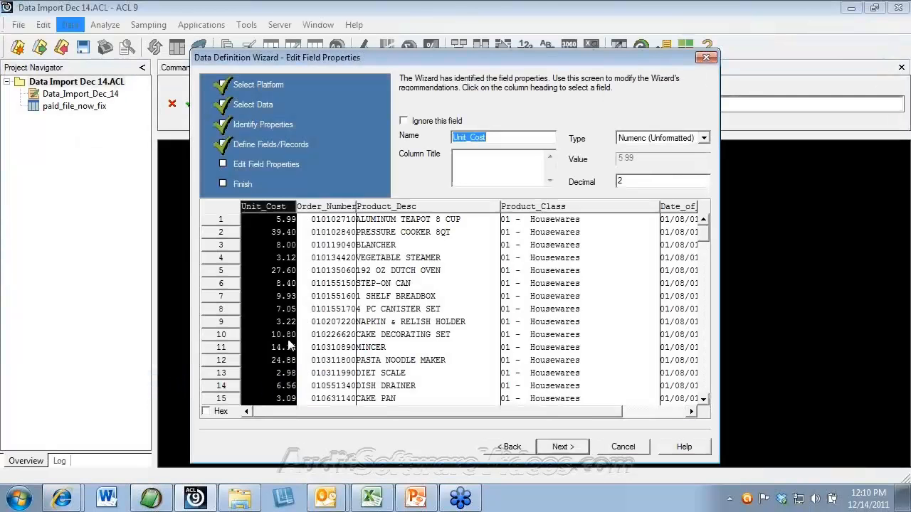
Step: Review the Order_Number, Product_Desc and Product_Class field properties in Edit Field Properties
click(335, 207)
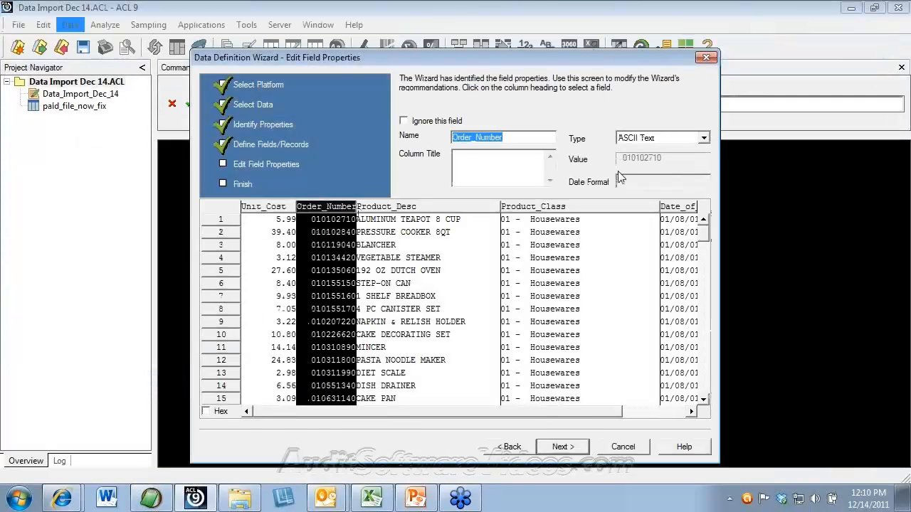
click(441, 208)
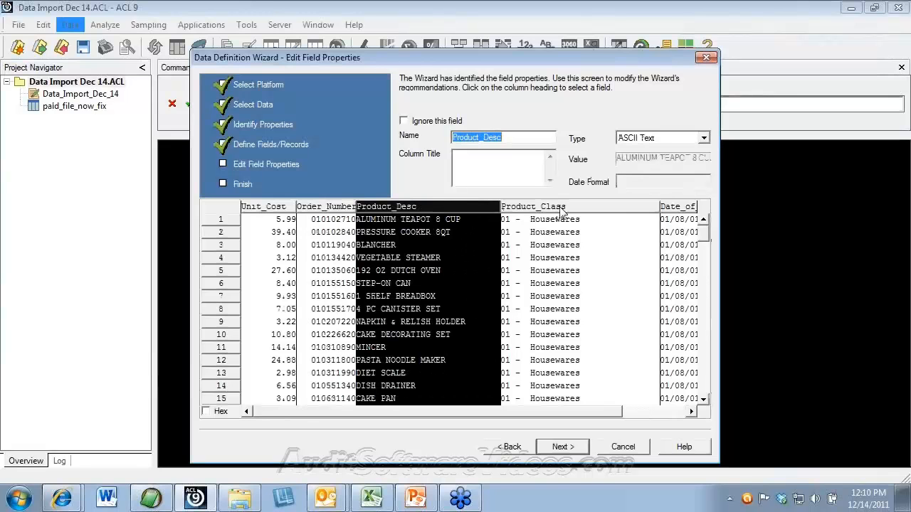
click(563, 207)
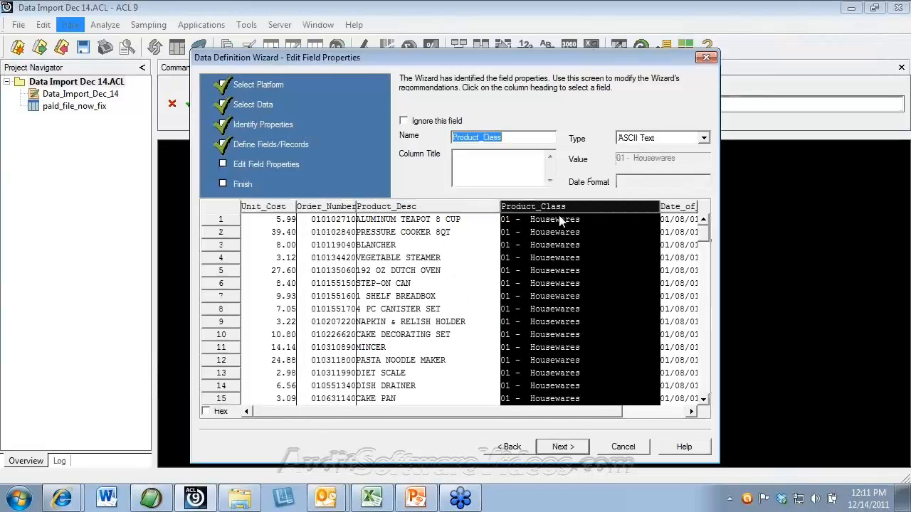
click(703, 368)
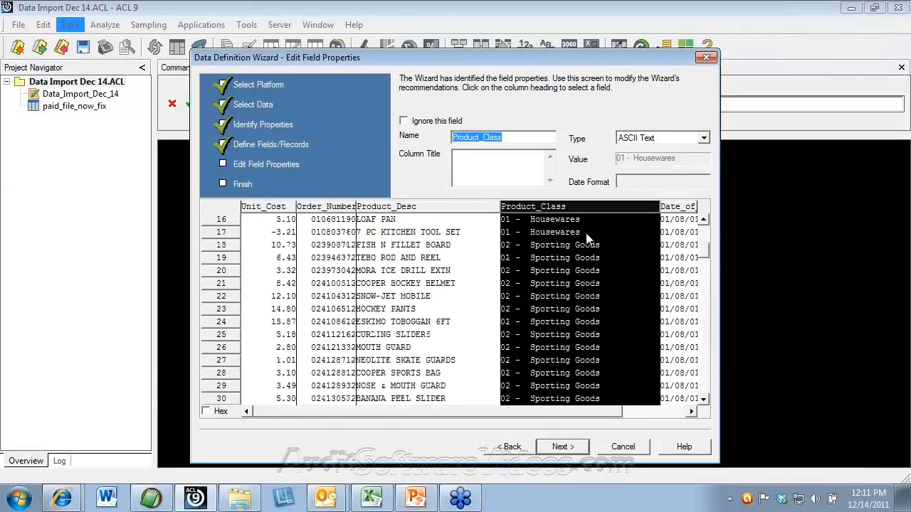
click(707, 356)
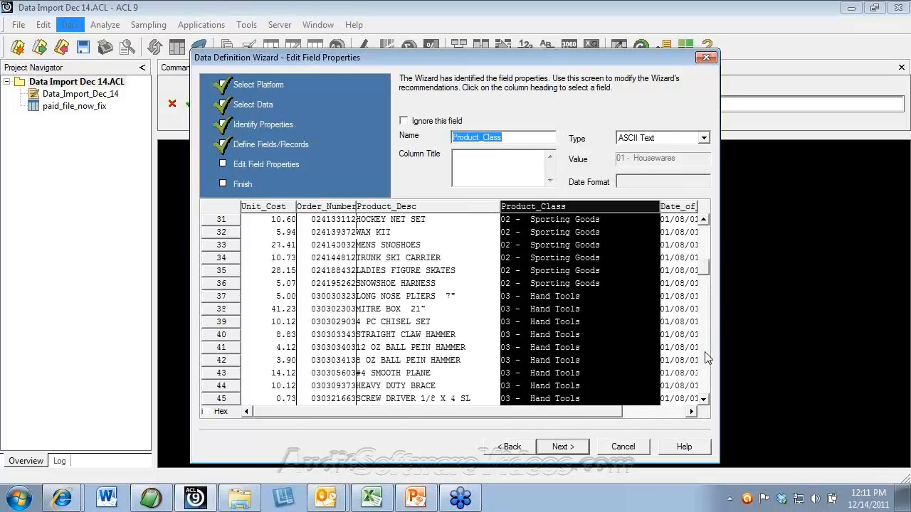
click(669, 414)
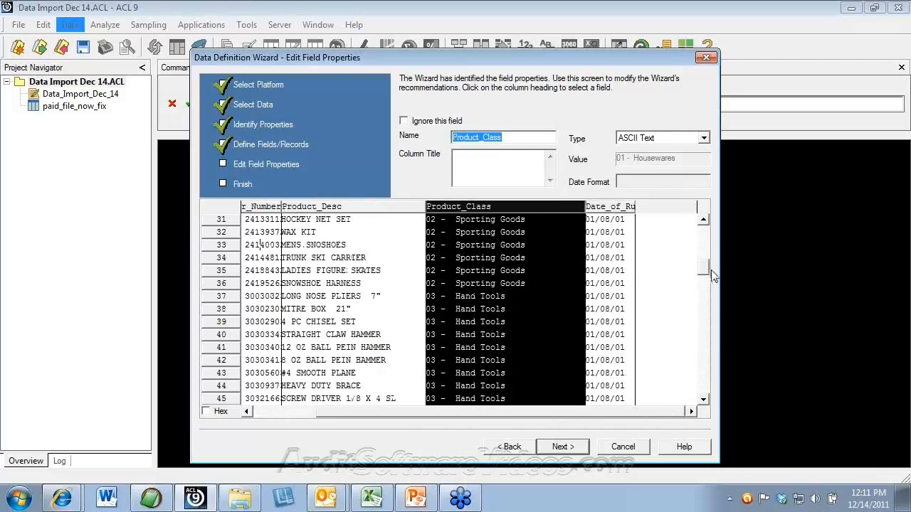
click(701, 311)
drag(701, 306, 698, 391)
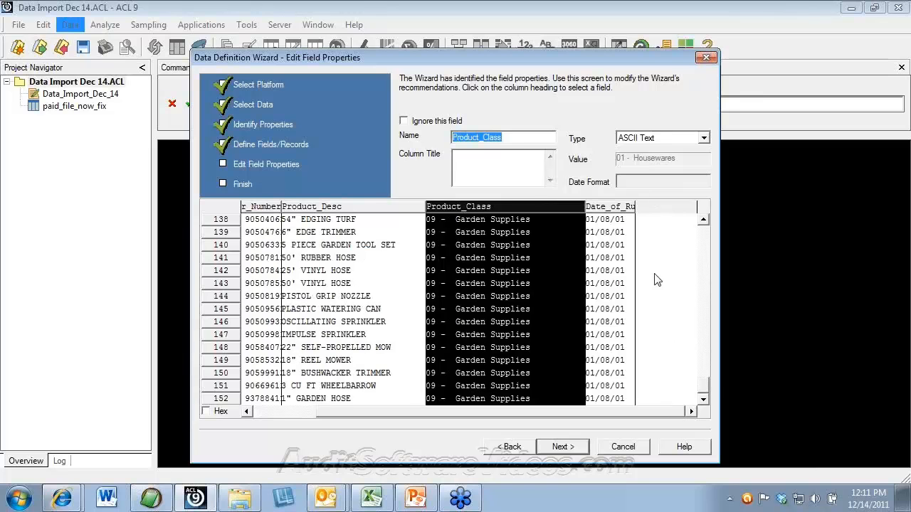
Step: Finish the Data Definition Wizard and save the new table as Report
click(573, 447)
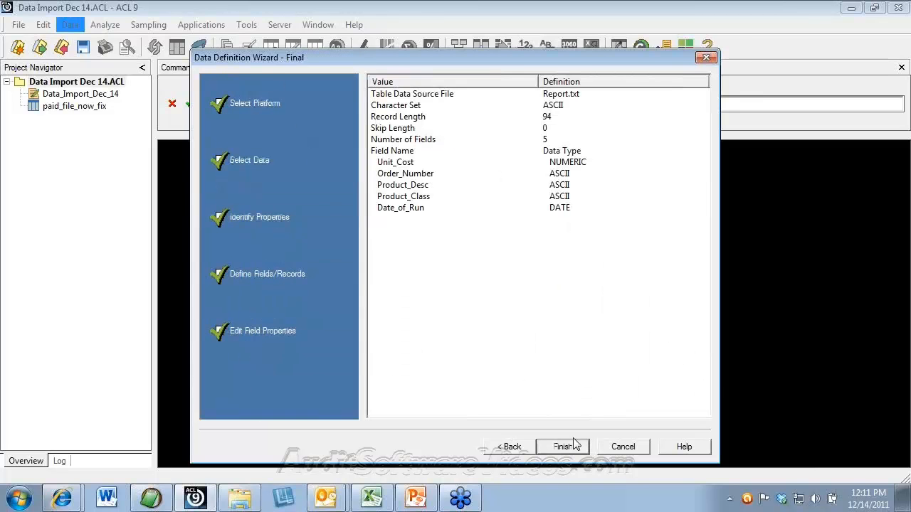
click(562, 447)
click(546, 233)
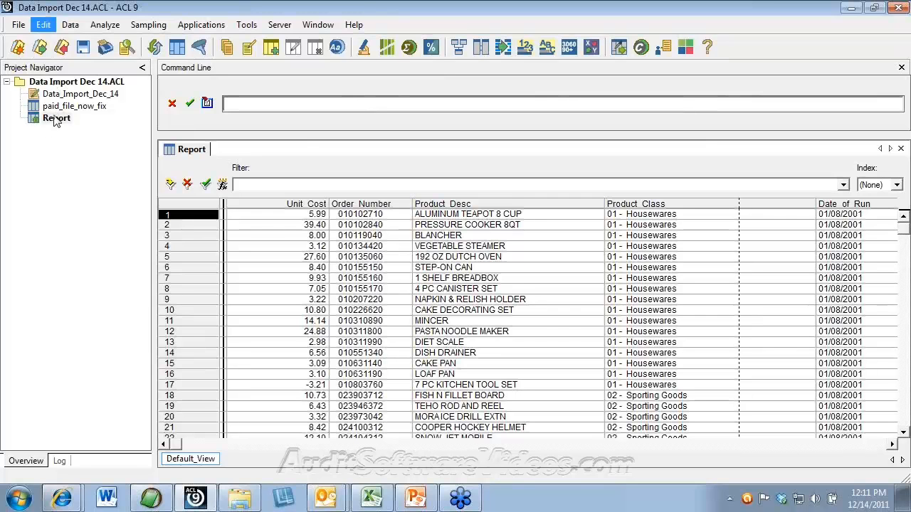
Step: Open Report.txt in EditPad Pro and select the ALUMINUM TEAPOT 8 CUP description
click(240, 500)
double_click(246, 256)
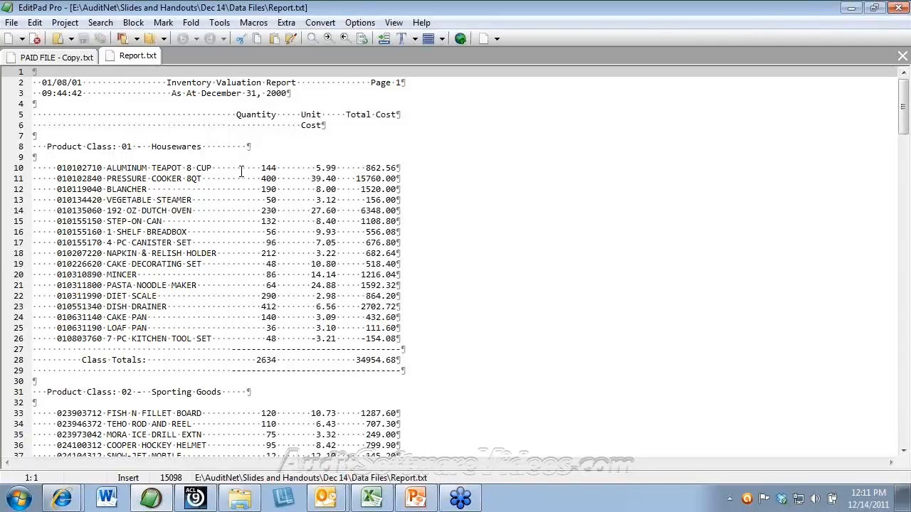
click(107, 167)
drag(106, 167, 237, 169)
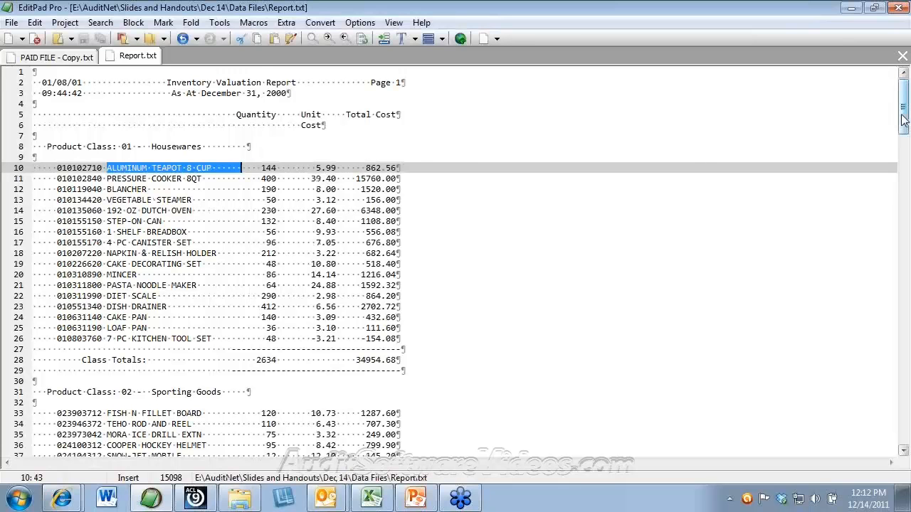
Step: Scroll back to the report's top and close Report.txt and PAID FILE - Copy.txt
drag(903, 118, 902, 240)
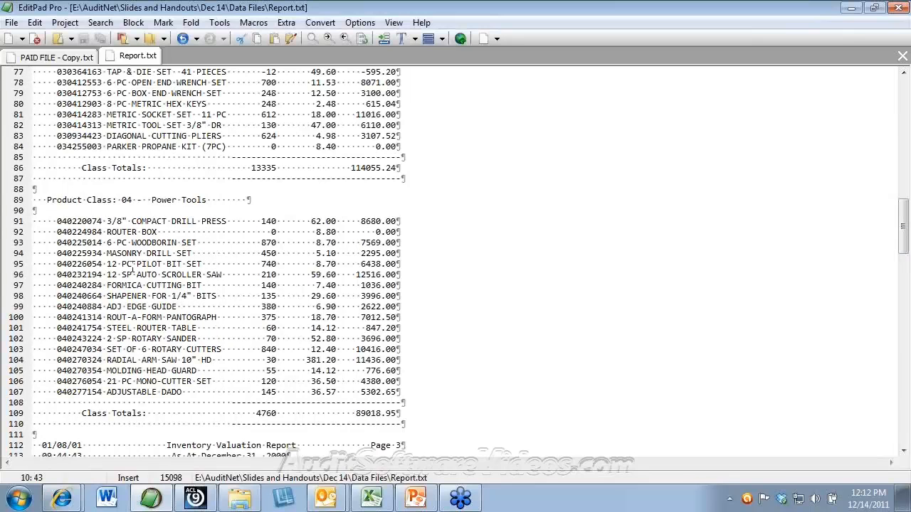
click(904, 104)
click(903, 100)
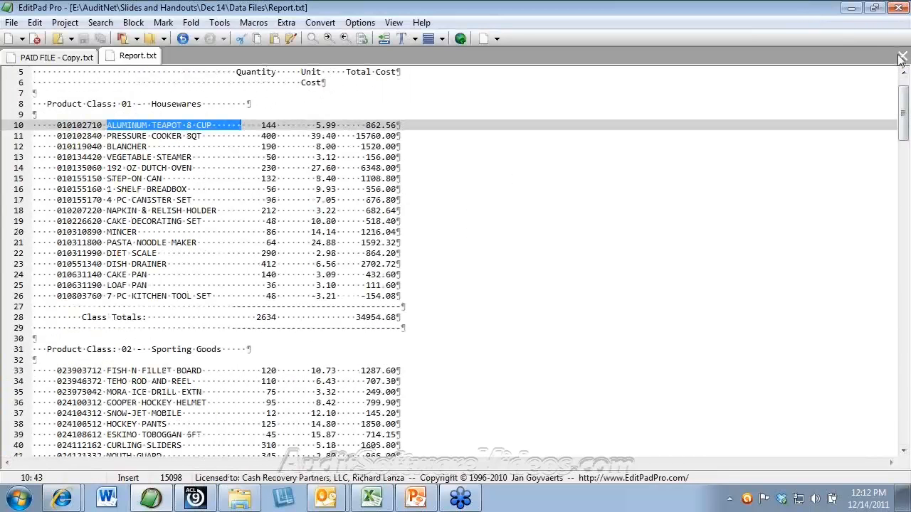
click(904, 58)
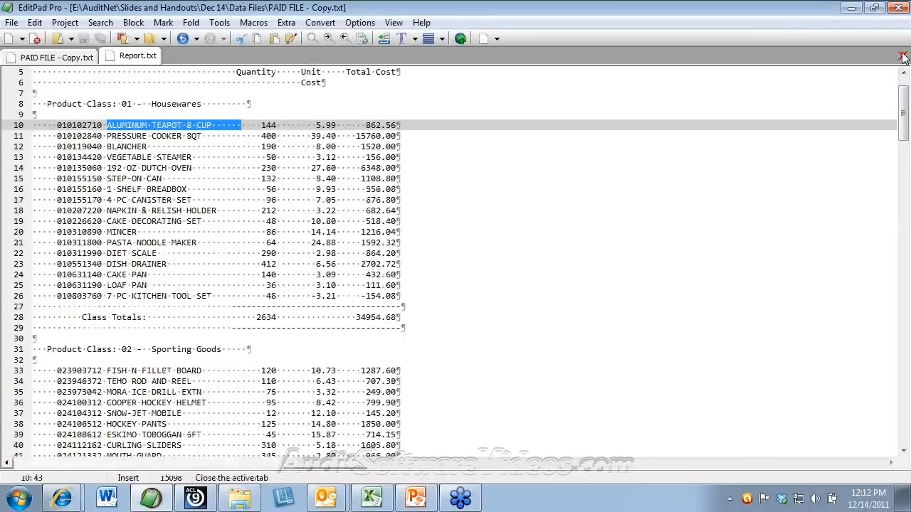
click(903, 57)
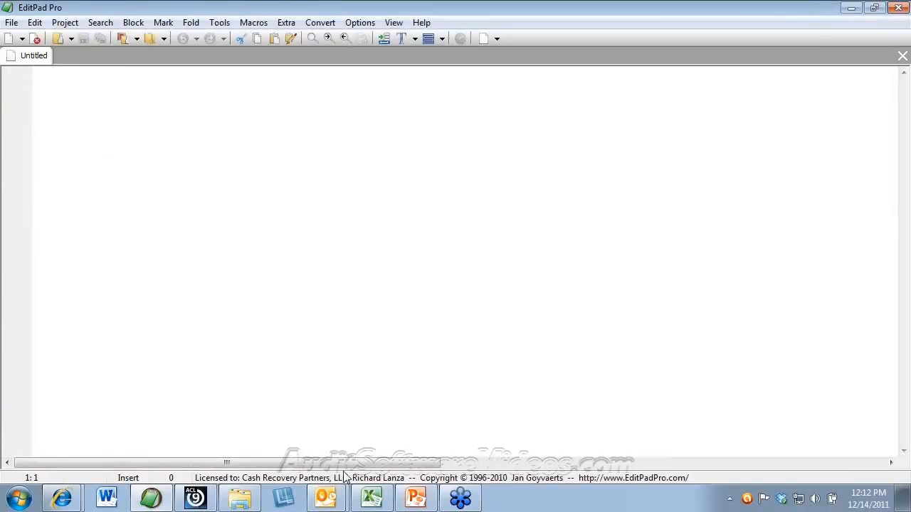
Step: Return to ACL 9 and reopen the paid_file_now_fix table from the Project Navigator
click(208, 502)
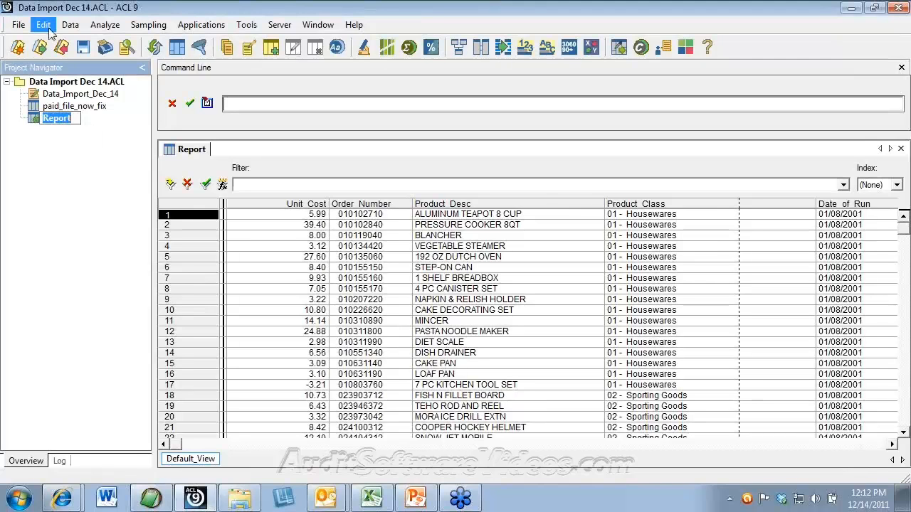
key(Right)
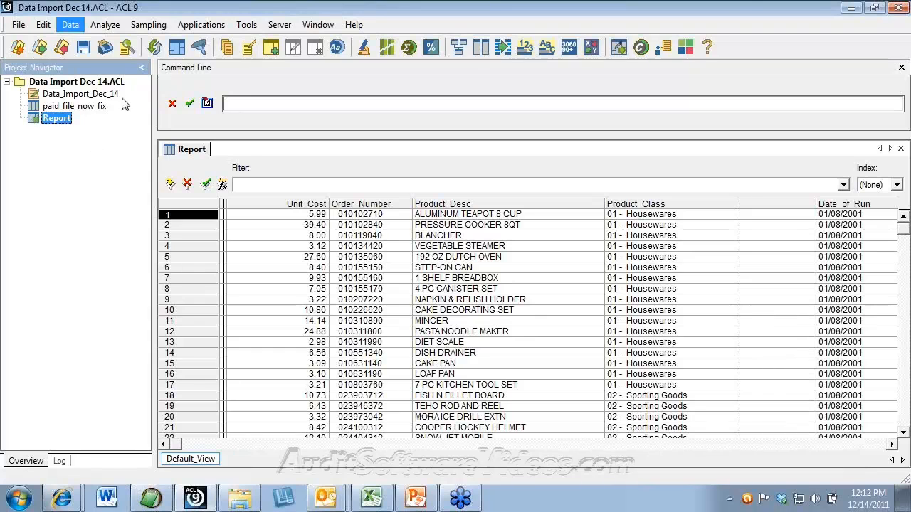
double_click(72, 109)
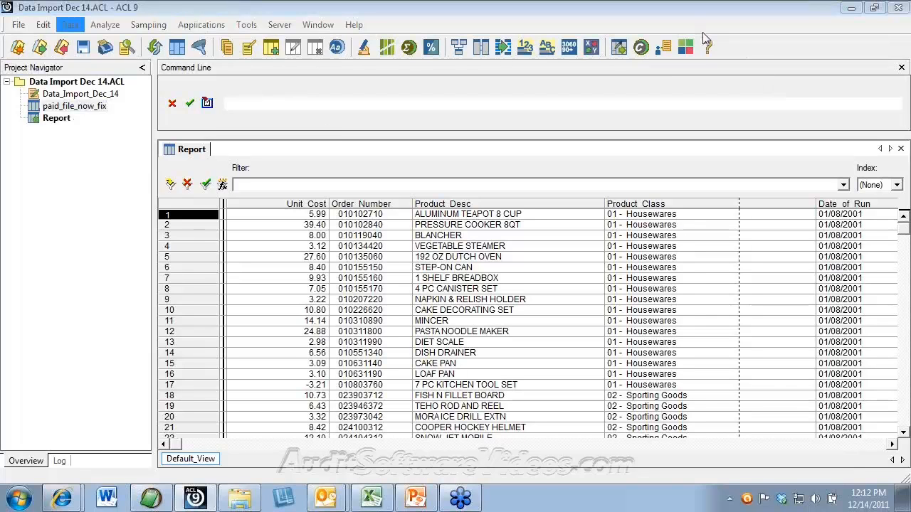
double_click(50, 106)
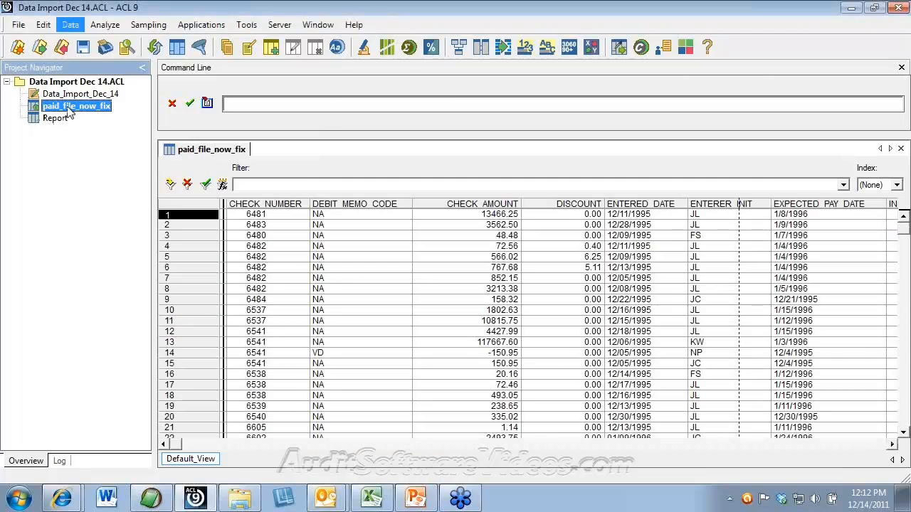
double_click(63, 120)
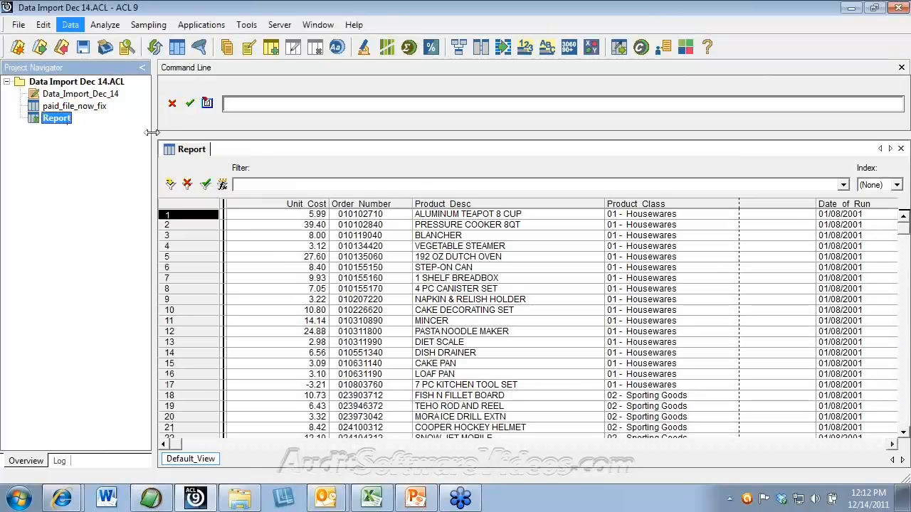
double_click(77, 107)
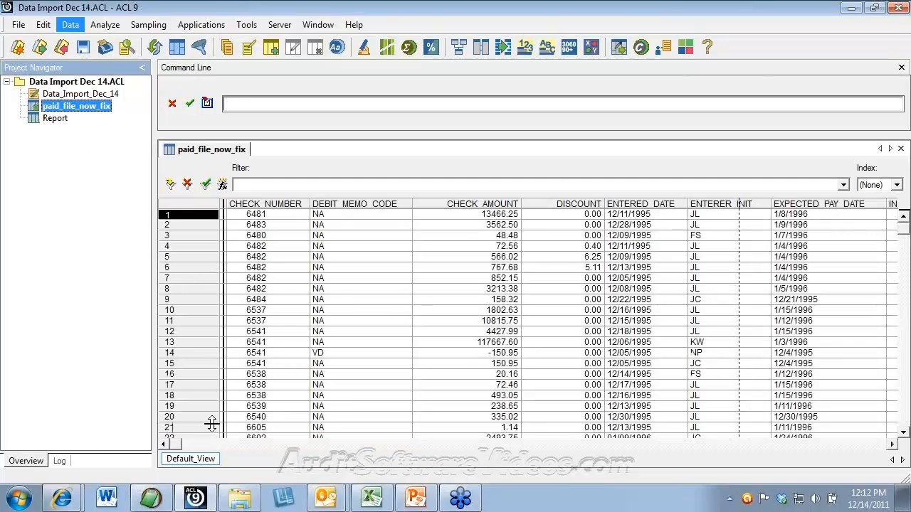
Step: Scroll through the paid_file_now_fix records and page across its columns to the vendor name
drag(173, 445, 43, 369)
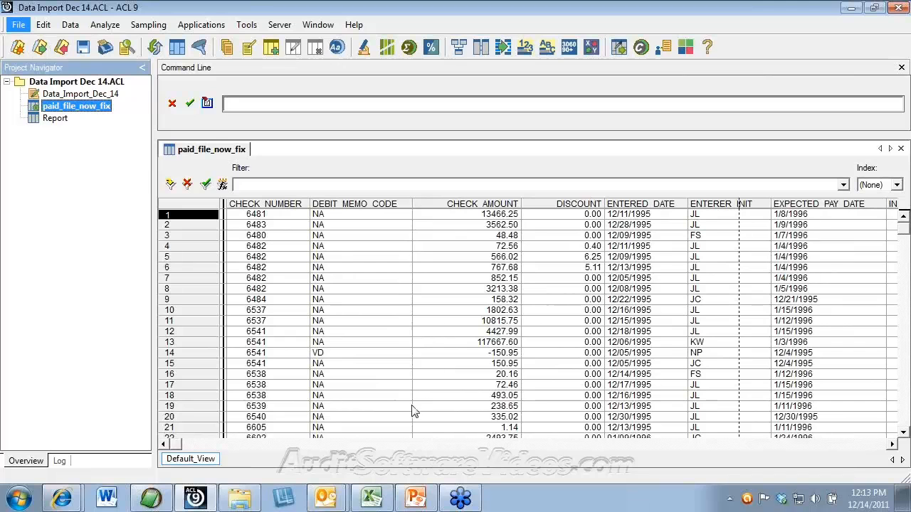
drag(907, 226, 899, 459)
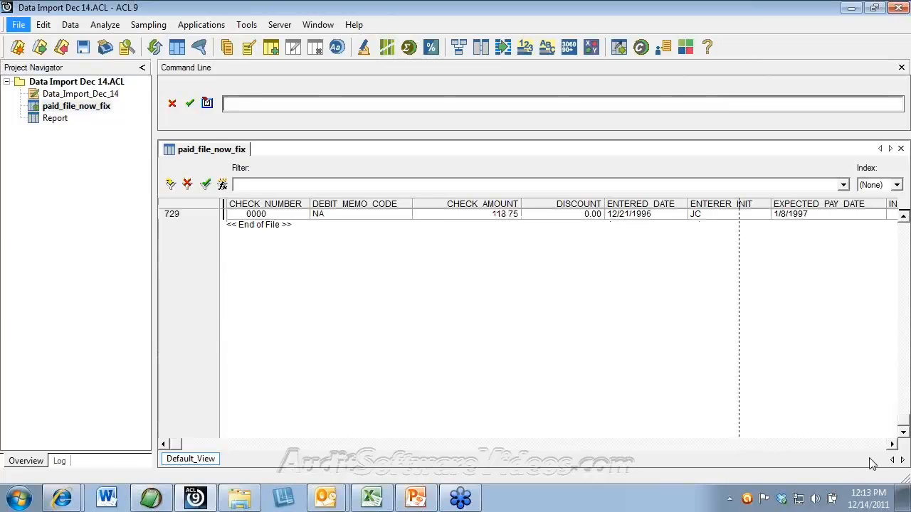
click(873, 444)
click(869, 446)
click(869, 446)
click(869, 446)
click(869, 446)
click(868, 447)
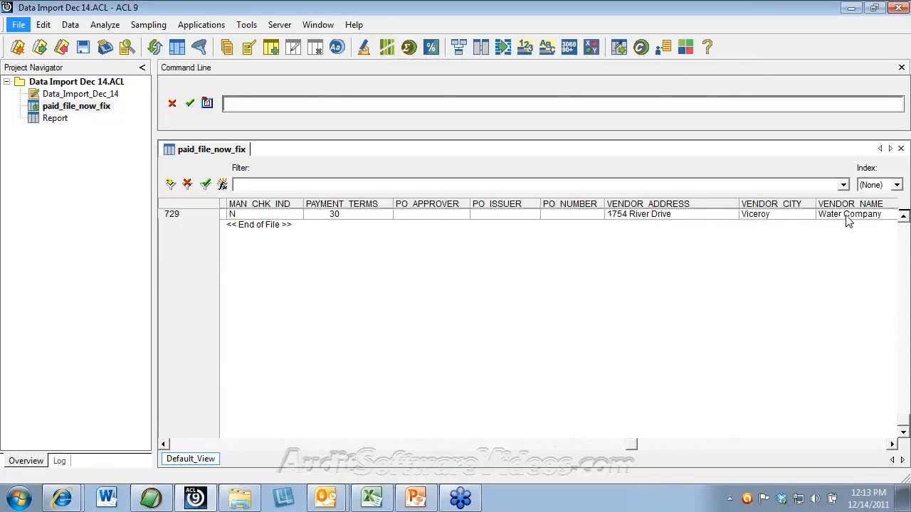
click(175, 447)
click(174, 447)
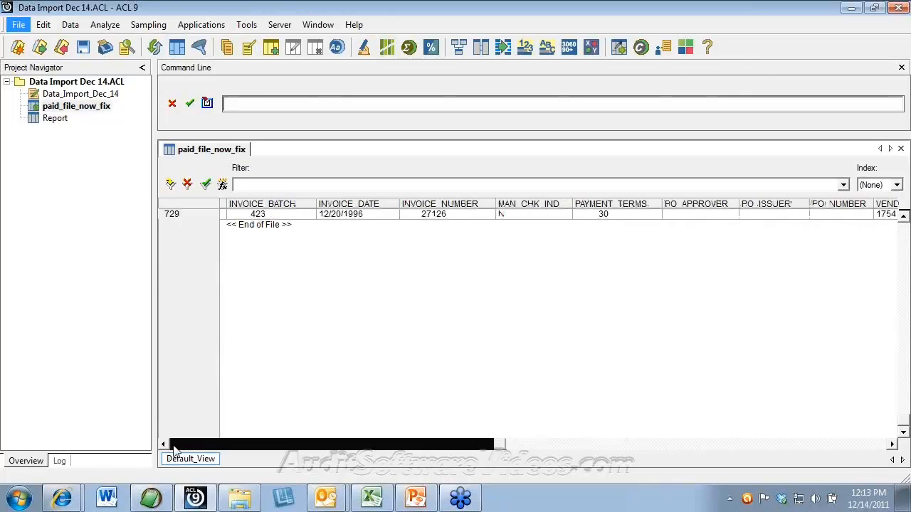
click(174, 447)
drag(902, 421, 901, 221)
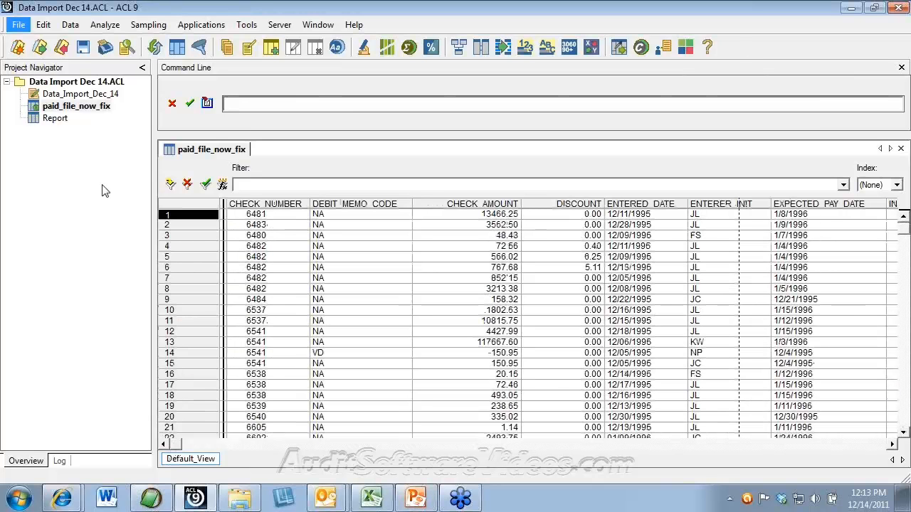
click(47, 27)
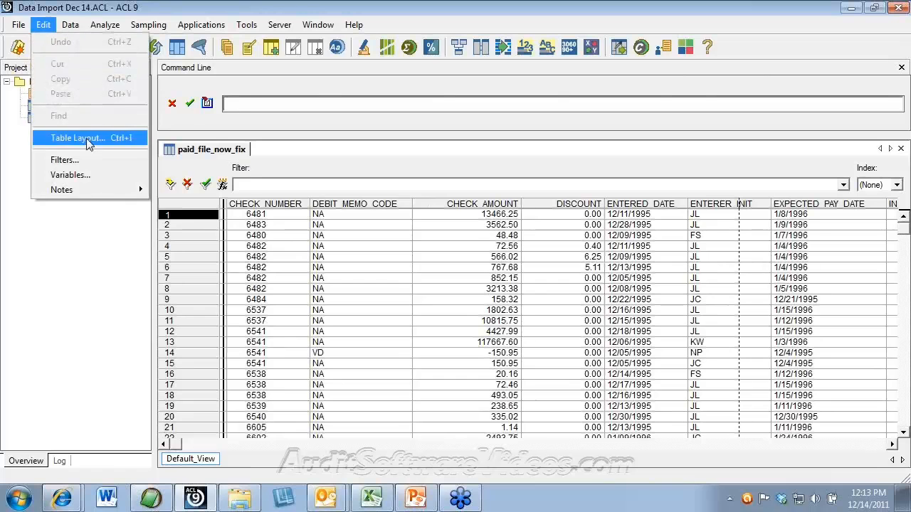
Step: Show the paid_file_now_fix table layout maximized, with fields sorted by Start position
click(84, 141)
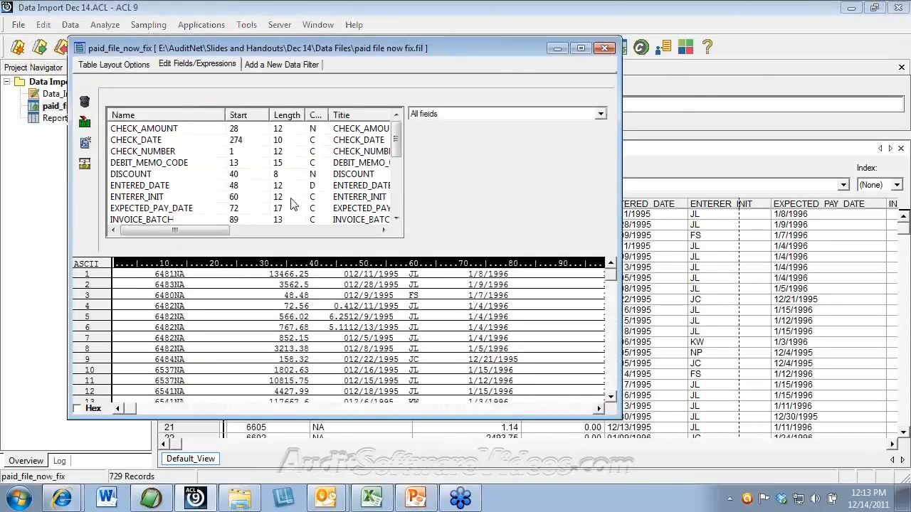
click(581, 48)
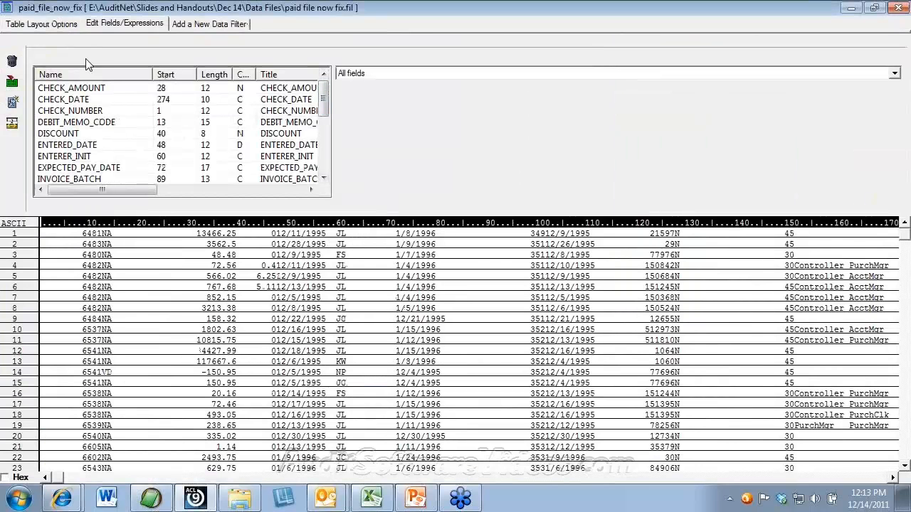
click(182, 76)
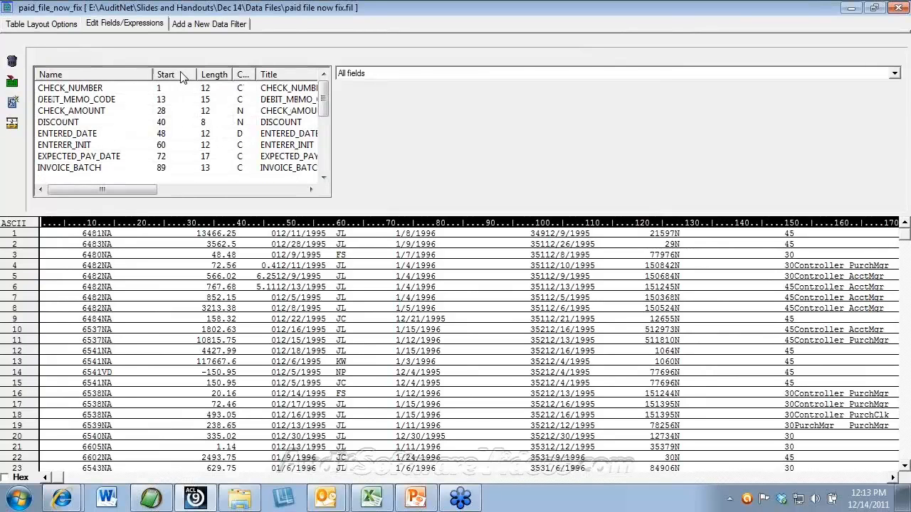
click(106, 76)
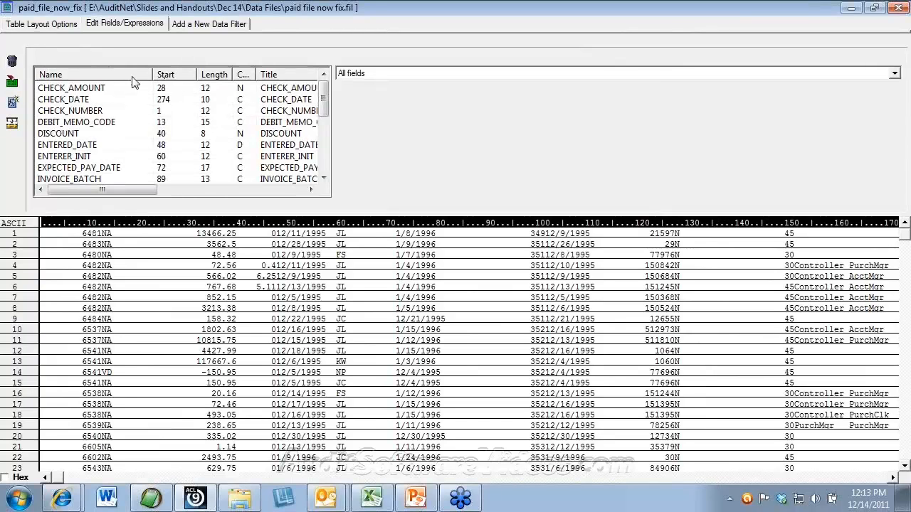
click(105, 76)
click(181, 76)
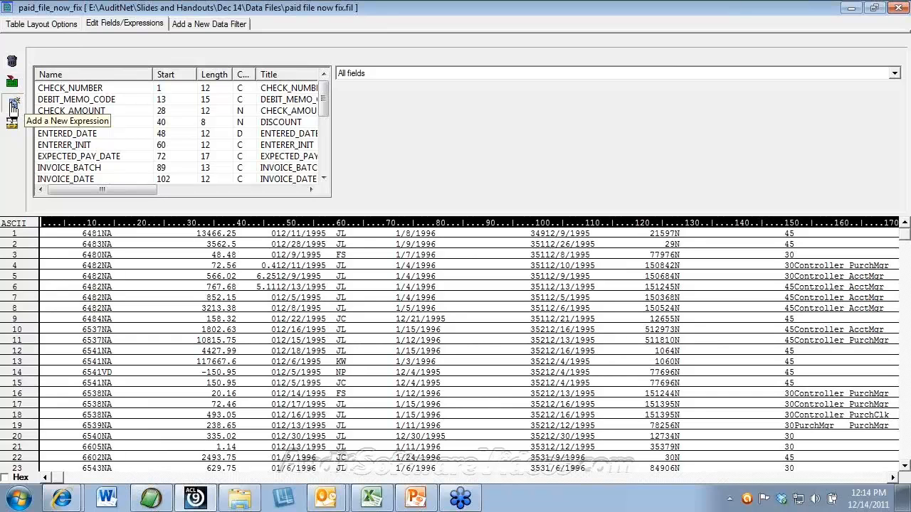
click(13, 107)
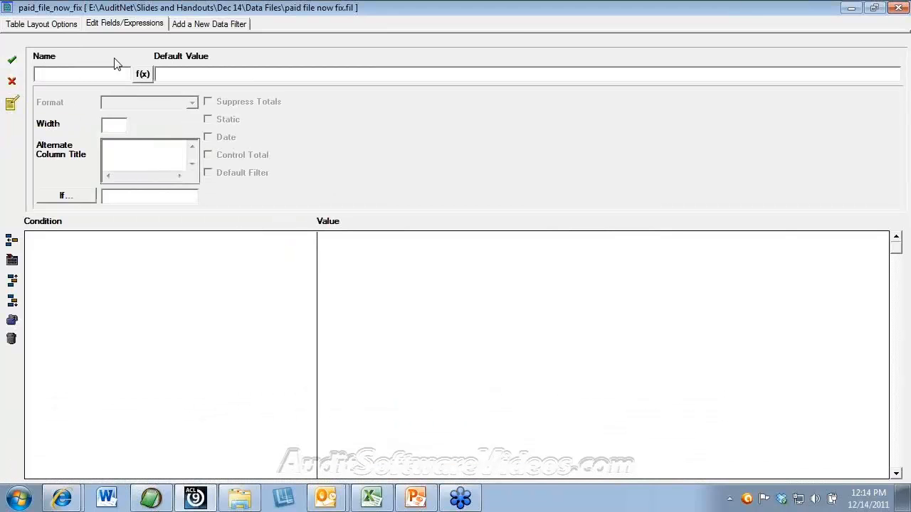
click(13, 85)
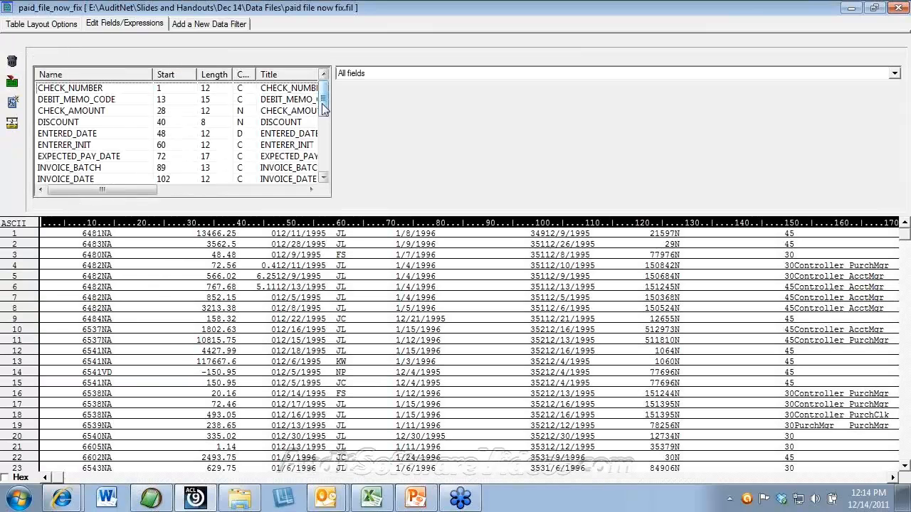
drag(324, 106, 324, 160)
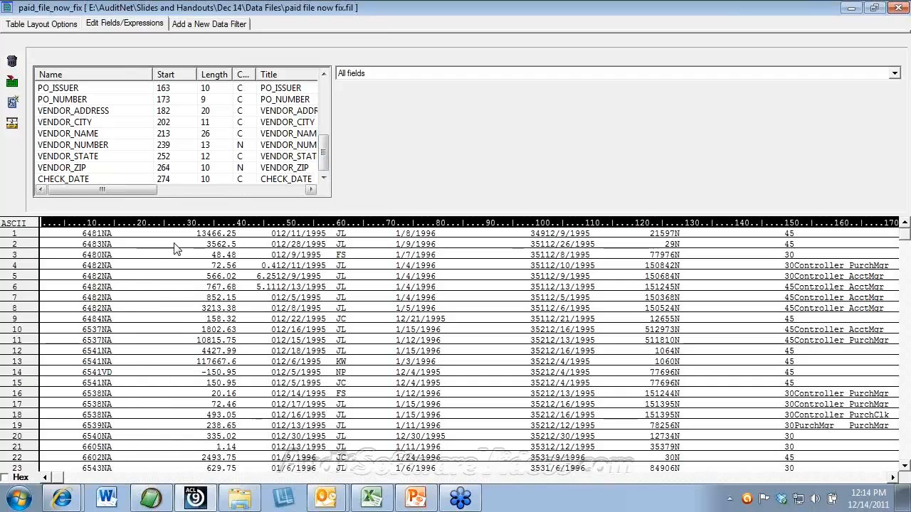